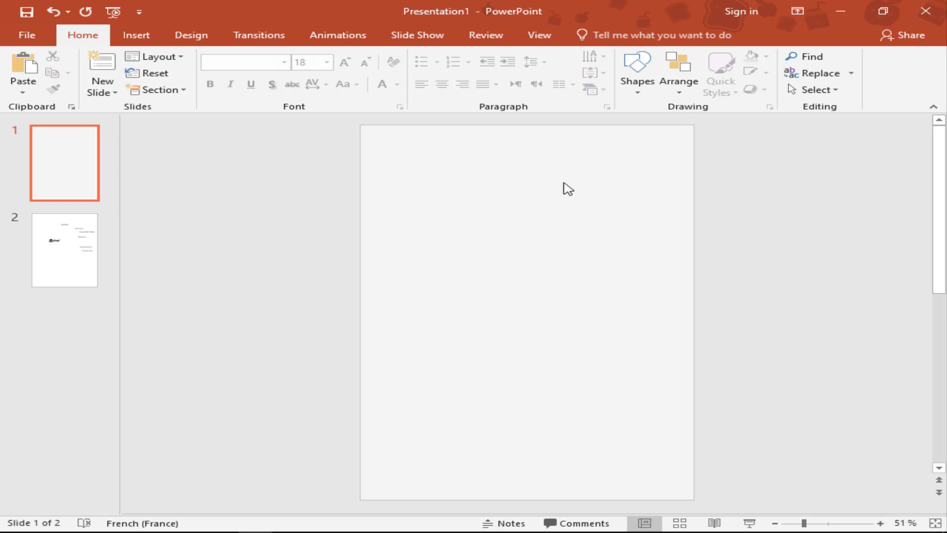
# Step: Draw a blue rectangle at the slide's top-right and stretch it to the right edge
pyautogui.click(638, 79)
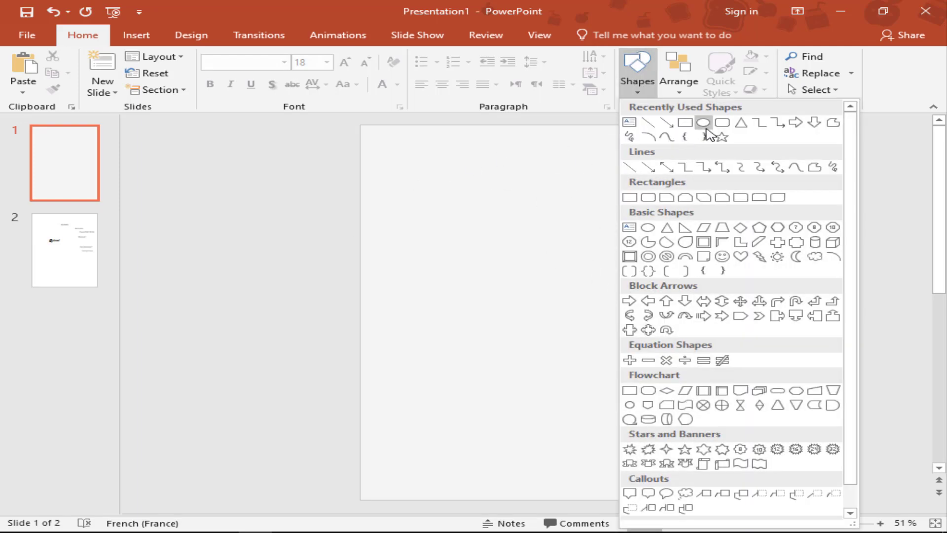
pyautogui.moveTo(687, 128); pyautogui.dragTo(491, 277)
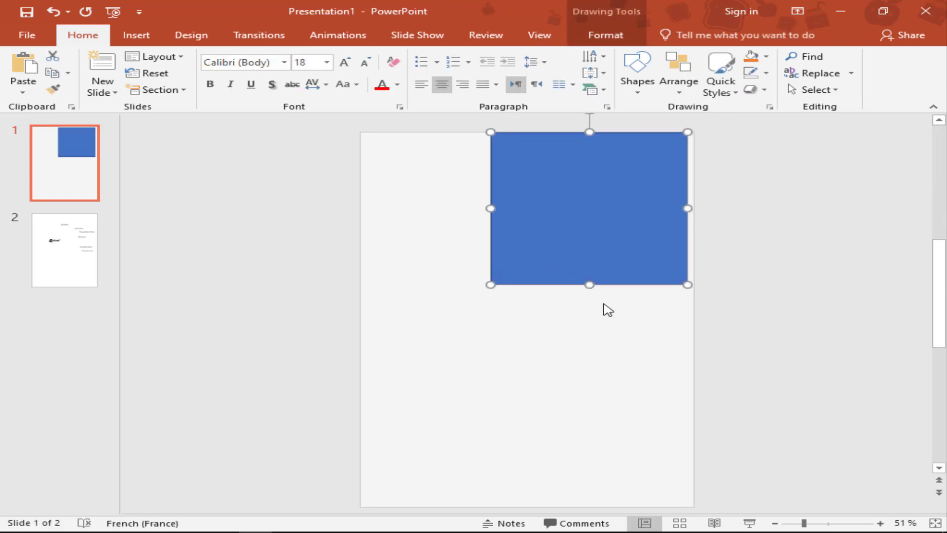
pyautogui.click(822, 523)
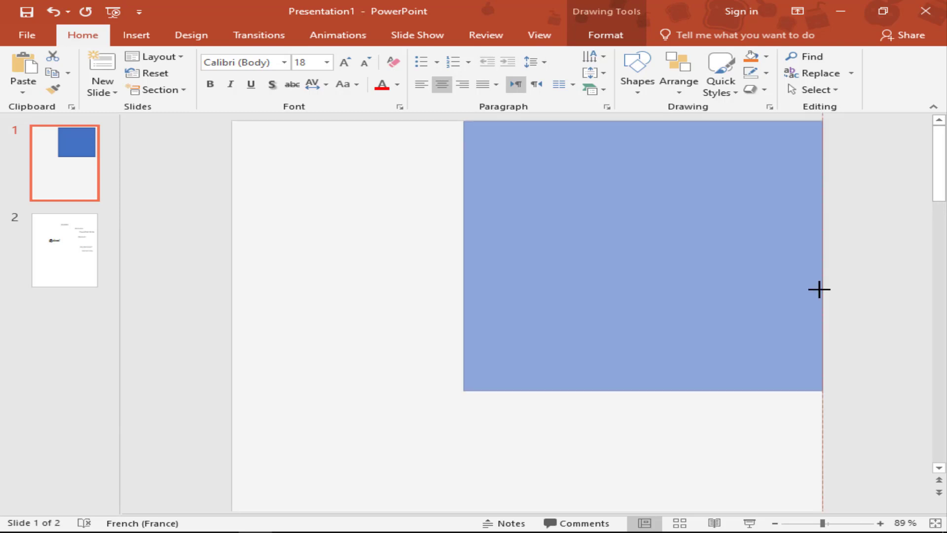
pyautogui.moveTo(811, 288); pyautogui.dragTo(823, 289)
pyautogui.scroll(-1, 867, 245)
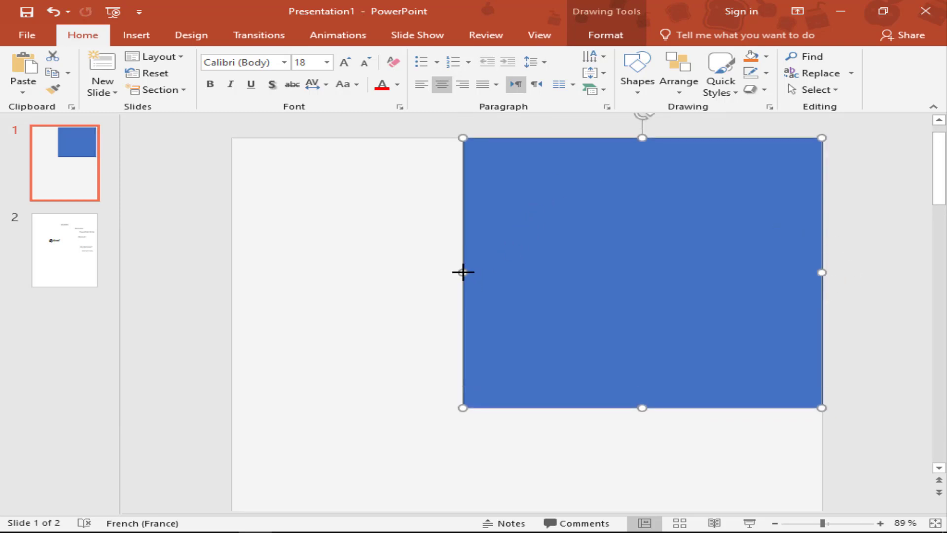
pyautogui.moveTo(463, 272); pyautogui.dragTo(495, 271)
pyautogui.click(628, 83)
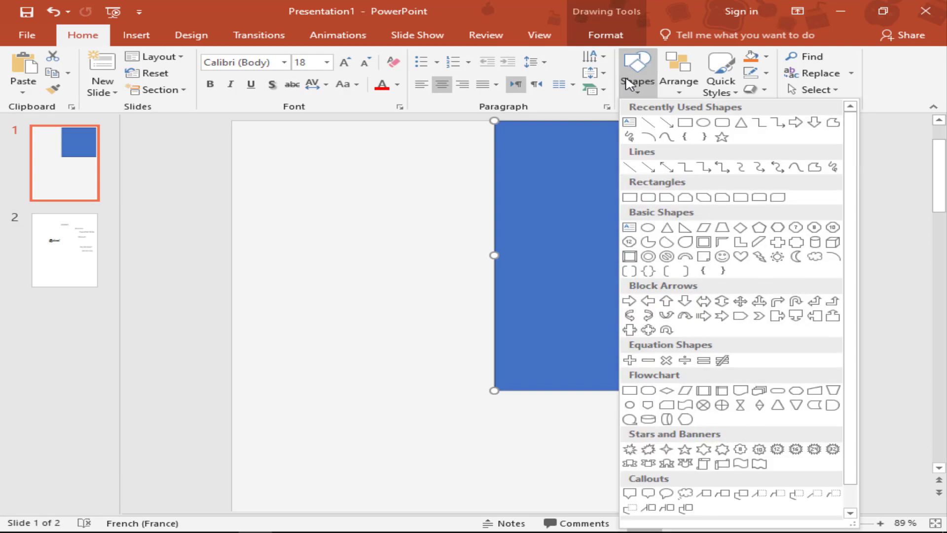
# Step: With Edit Points, bend the rectangle's bottom edge into a curve
pyautogui.click(748, 75)
pyautogui.rightClick(643, 228)
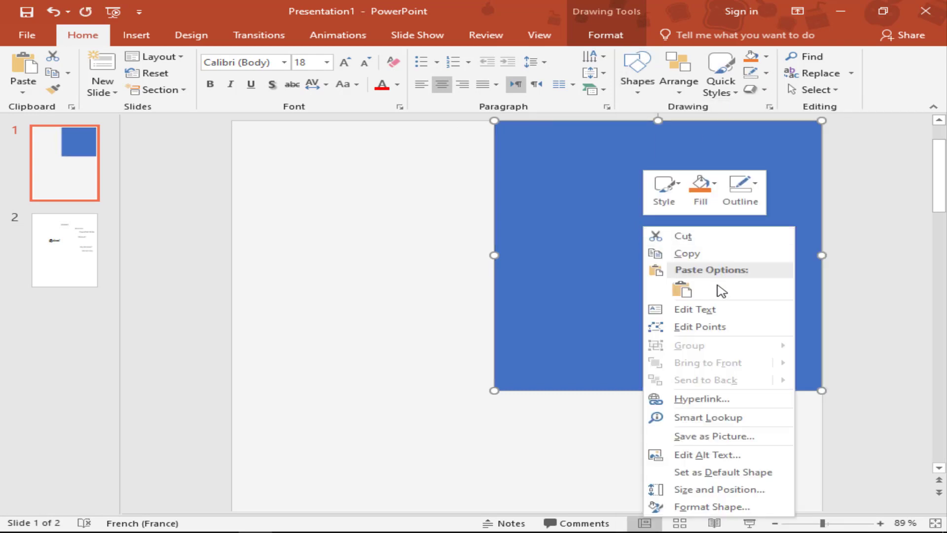
pyautogui.click(686, 326)
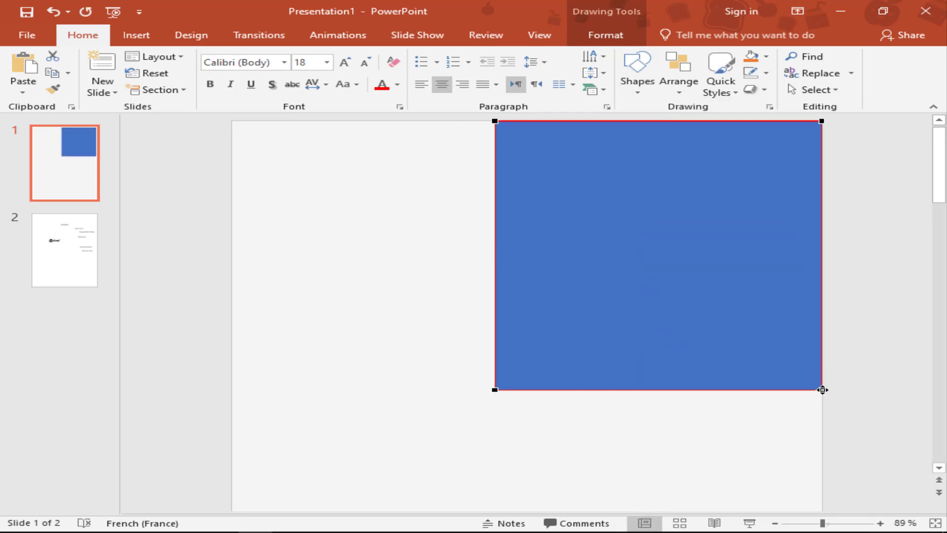
pyautogui.click(822, 390)
pyautogui.moveTo(711, 391); pyautogui.dragTo(686, 453)
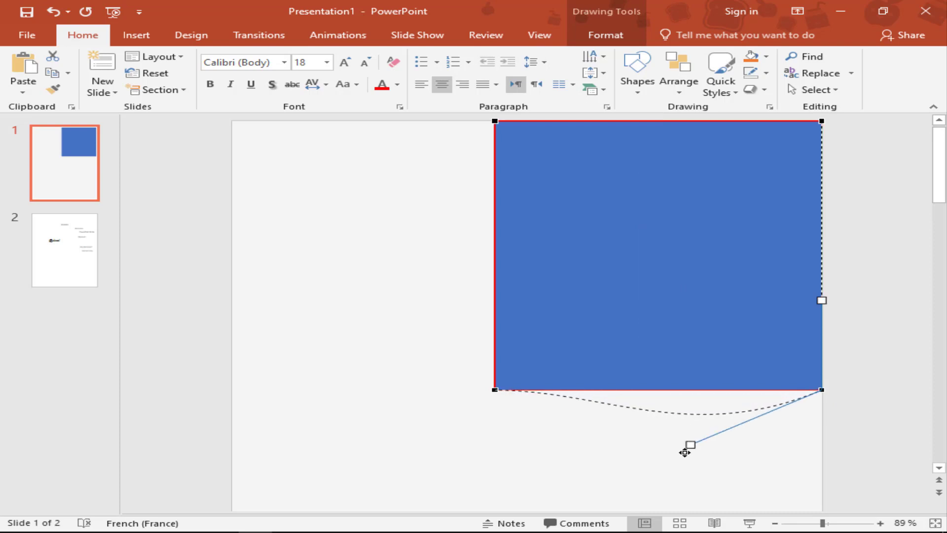
pyautogui.click(496, 389)
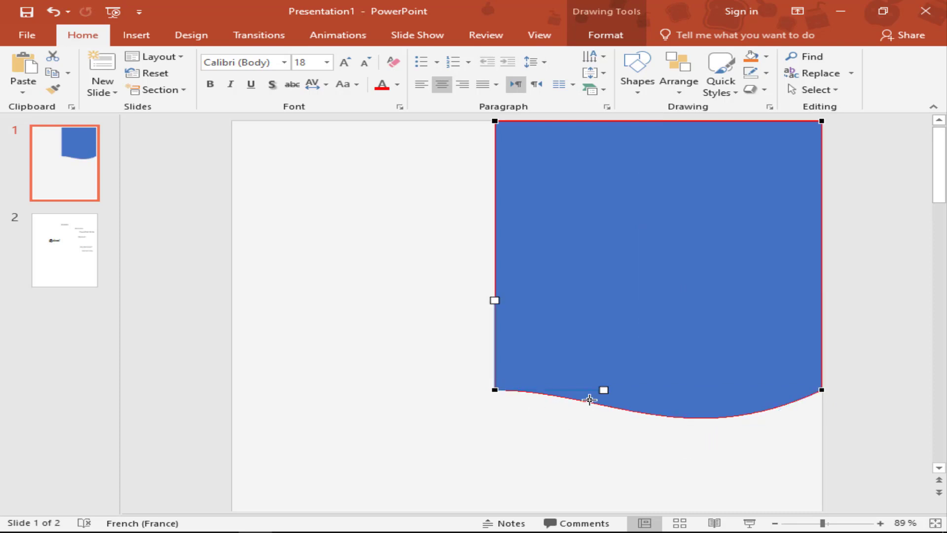
pyautogui.moveTo(602, 395); pyautogui.dragTo(583, 436)
pyautogui.click(617, 387)
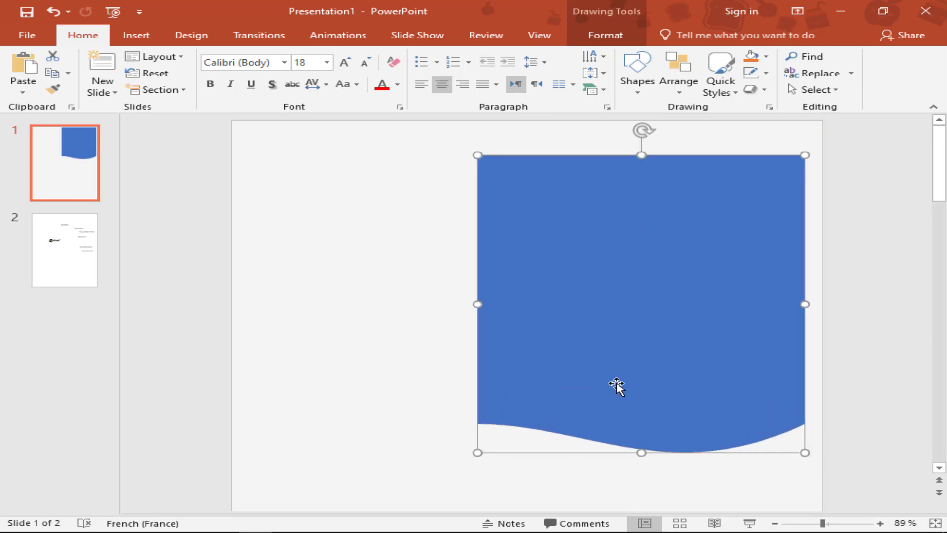
# Step: Reshape the bottom into a symmetric downward arc and move the shape flush to the top-right
pyautogui.rightClick(647, 283)
pyautogui.click(703, 106)
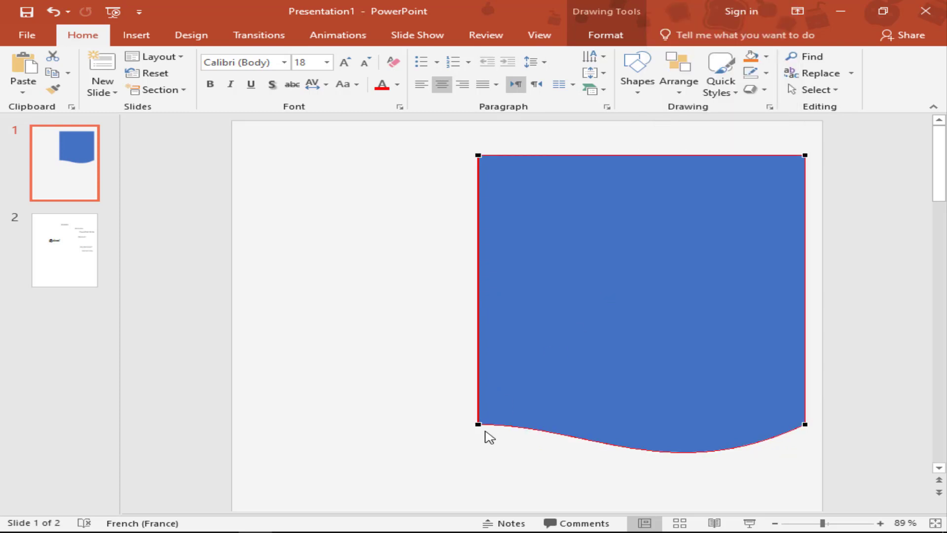
pyautogui.click(480, 425)
pyautogui.moveTo(587, 424); pyautogui.dragTo(571, 467)
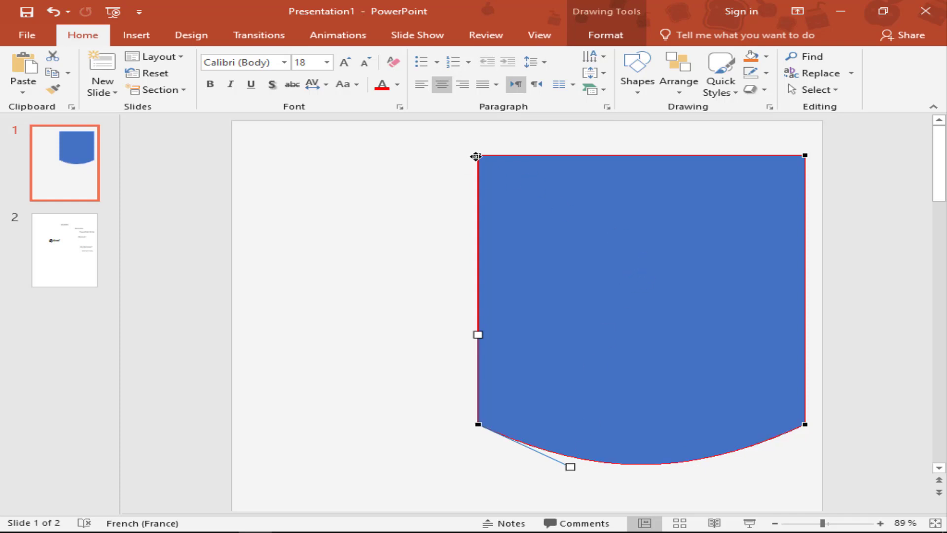
pyautogui.click(694, 239)
pyautogui.moveTo(709, 237)
pyautogui.mouseDown()
pyautogui.moveTo(714, 214)
pyautogui.moveTo(706, 211)
pyautogui.mouseUp()
pyautogui.click(912, 240)
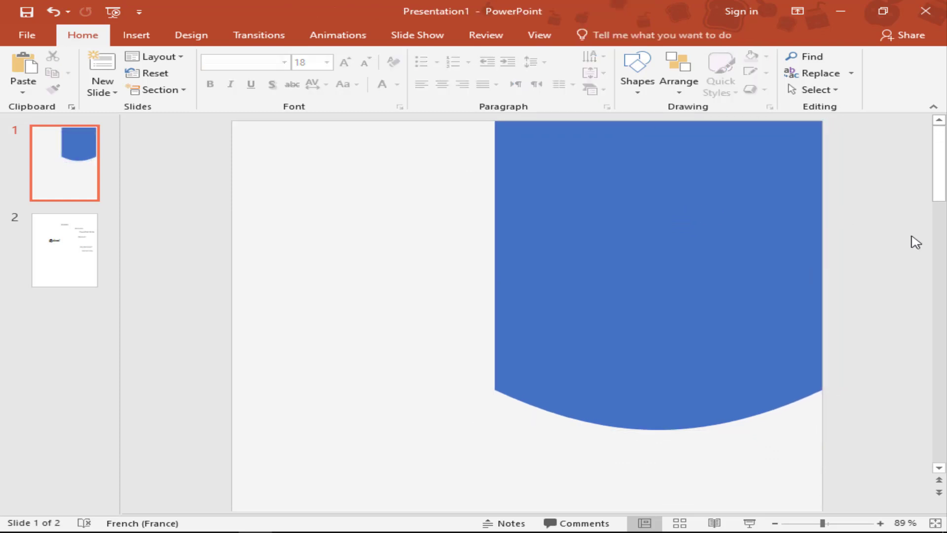
# Step: Slide the top-left vertex right to slant the left side, then realign the shape with the top edge
pyautogui.click(651, 215)
pyautogui.rightClick(656, 219)
pyautogui.click(684, 311)
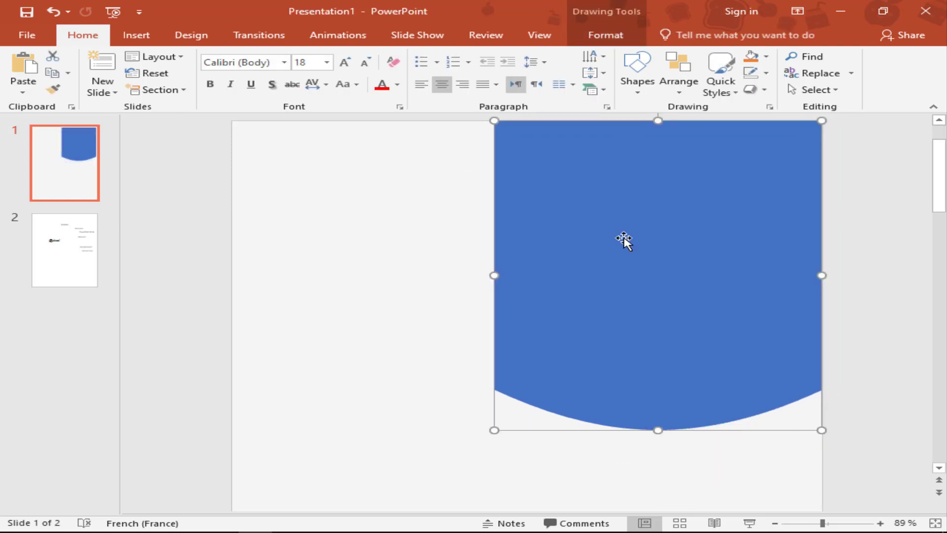
pyautogui.moveTo(495, 118); pyautogui.dragTo(574, 122)
pyautogui.click(924, 181)
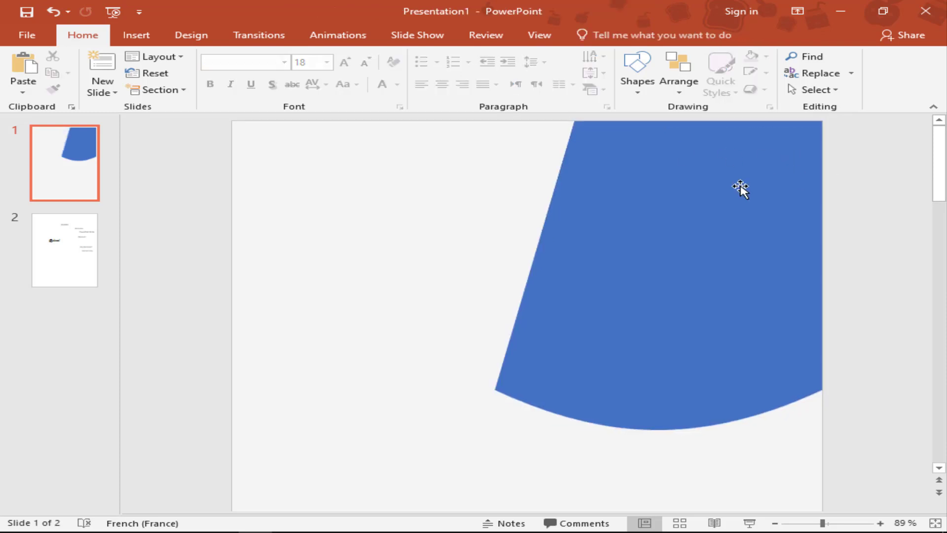
pyautogui.click(673, 124)
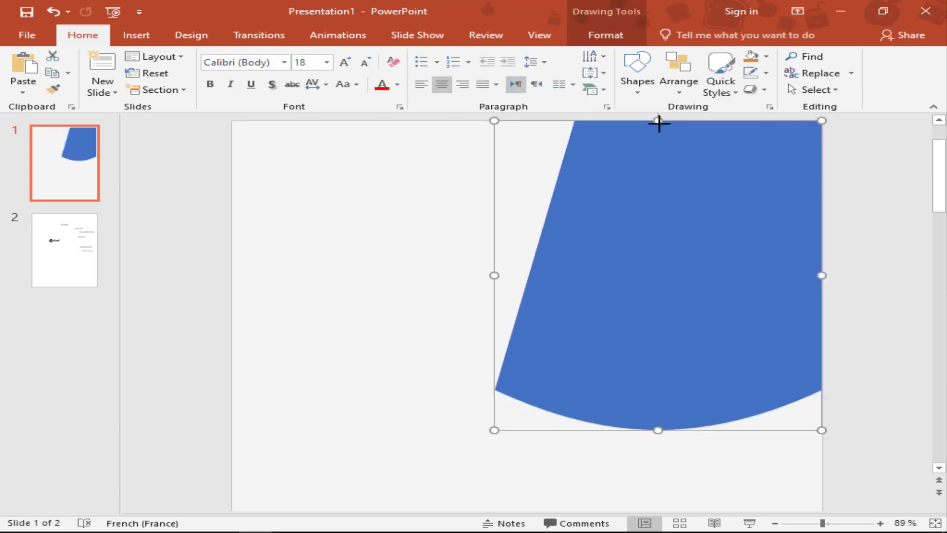
pyautogui.moveTo(659, 123); pyautogui.dragTo(707, 135)
pyautogui.click(876, 170)
pyautogui.scroll(-3, 806, 271)
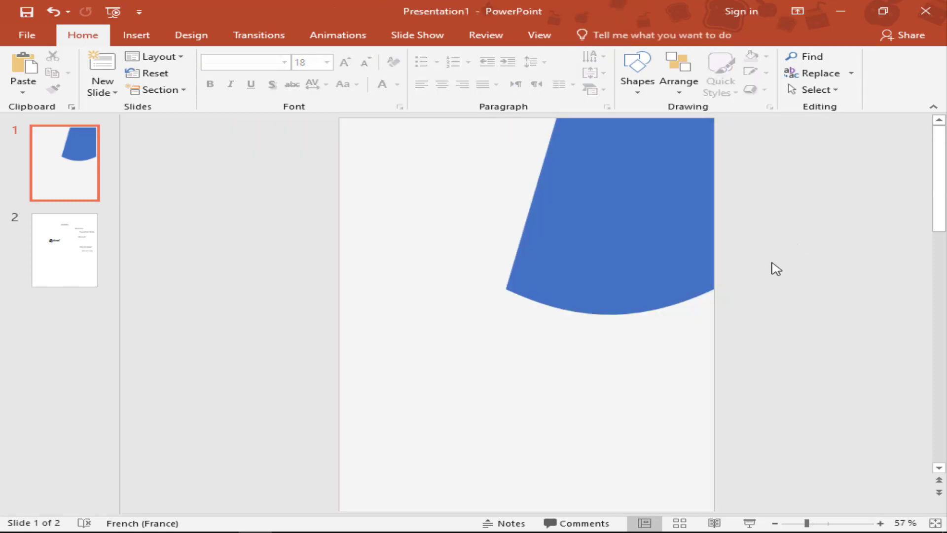
# Step: Draw a tall rectangle on the slide's left side and fill it orange
pyautogui.click(638, 85)
pyautogui.click(693, 123)
pyautogui.moveTo(545, 122); pyautogui.dragTo(386, 474)
pyautogui.click(748, 63)
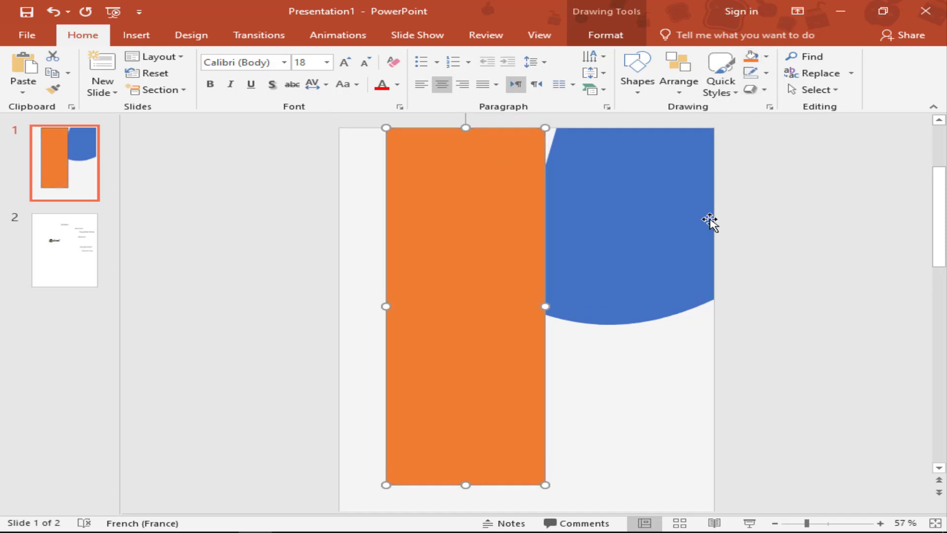
# Step: Rotate the orange rectangle slightly clockwise and move it up to overlap the blue shape
pyautogui.scroll(2, 711, 220)
pyautogui.scroll(-2, 466, 131)
pyautogui.click(456, 143)
pyautogui.scroll(1, 457, 143)
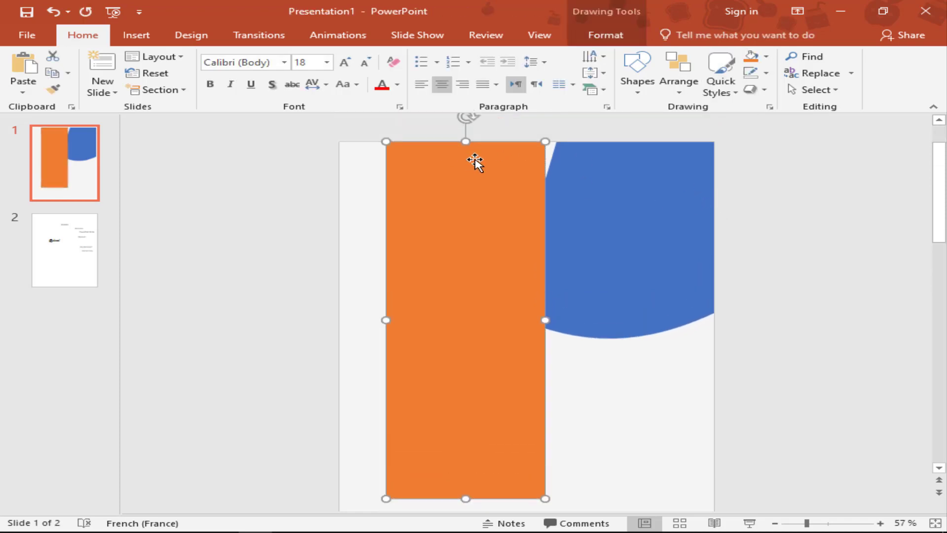
pyautogui.moveTo(469, 128)
pyautogui.mouseDown()
pyautogui.moveTo(518, 139)
pyautogui.moveTo(518, 163)
pyautogui.moveTo(487, 177)
pyautogui.mouseUp()
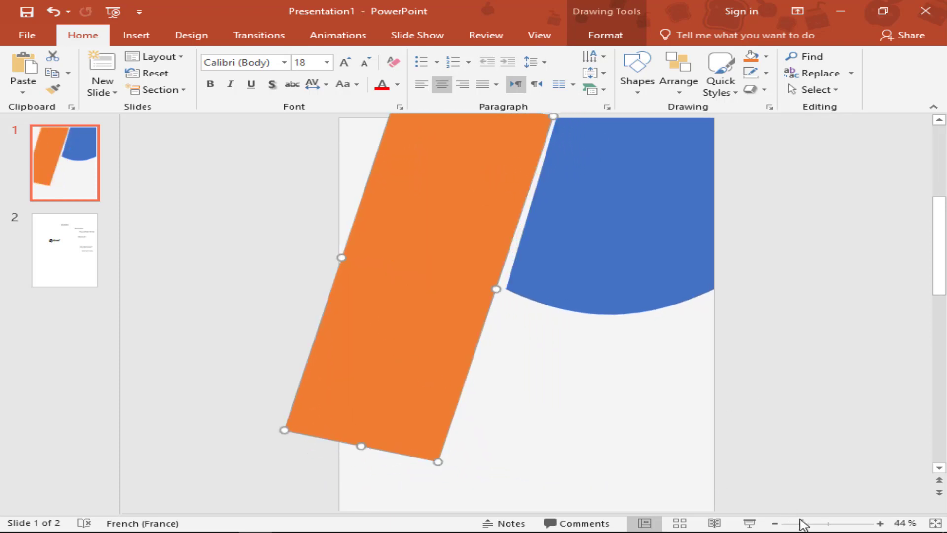
pyautogui.moveTo(492, 125)
pyautogui.mouseDown()
pyautogui.moveTo(487, 131)
pyautogui.moveTo(493, 119)
pyautogui.mouseUp()
pyautogui.moveTo(469, 232); pyautogui.dragTo(475, 217)
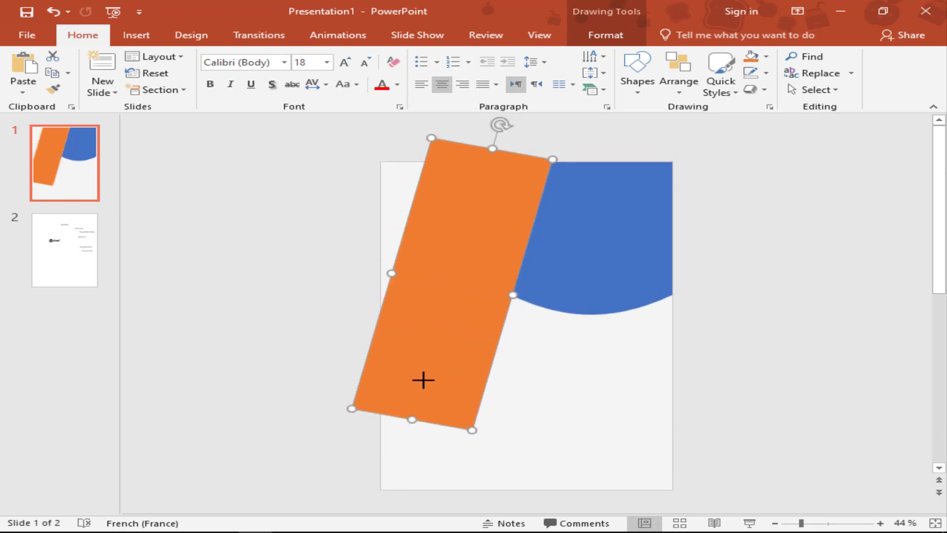
pyautogui.moveTo(424, 380); pyautogui.dragTo(429, 328)
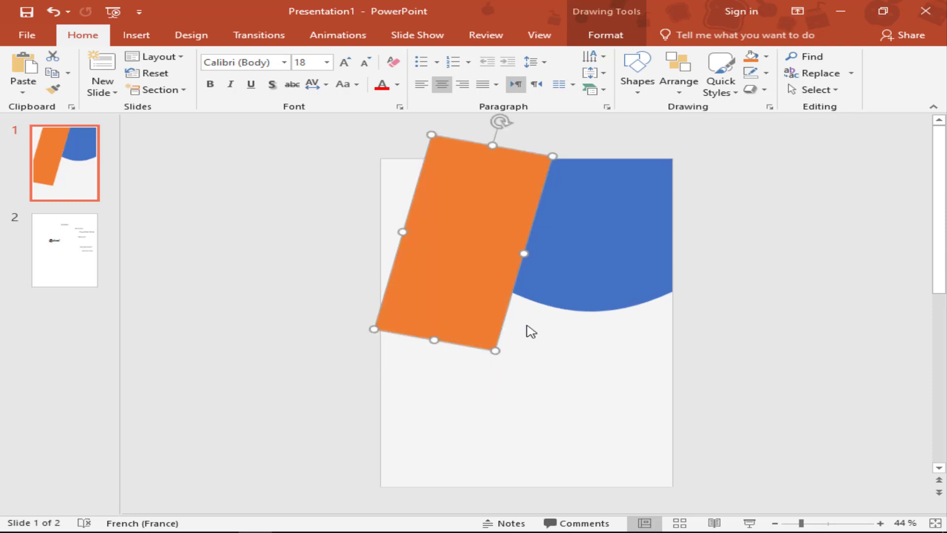
pyautogui.moveTo(801, 524); pyautogui.dragTo(809, 523)
# Step: Bend the orange shape's left edge into a curve and round off its bottom
pyautogui.rightClick(456, 373)
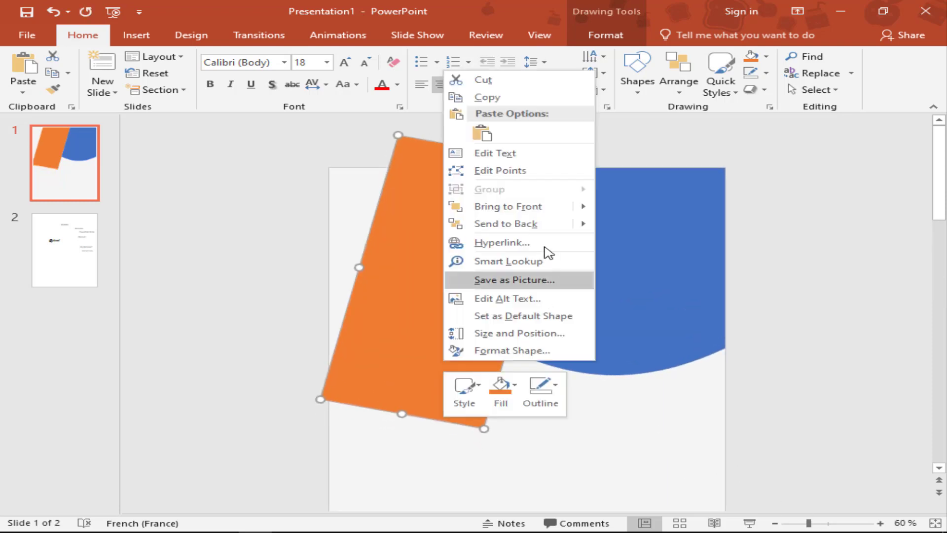
pyautogui.click(506, 170)
pyautogui.scroll(-1, 485, 417)
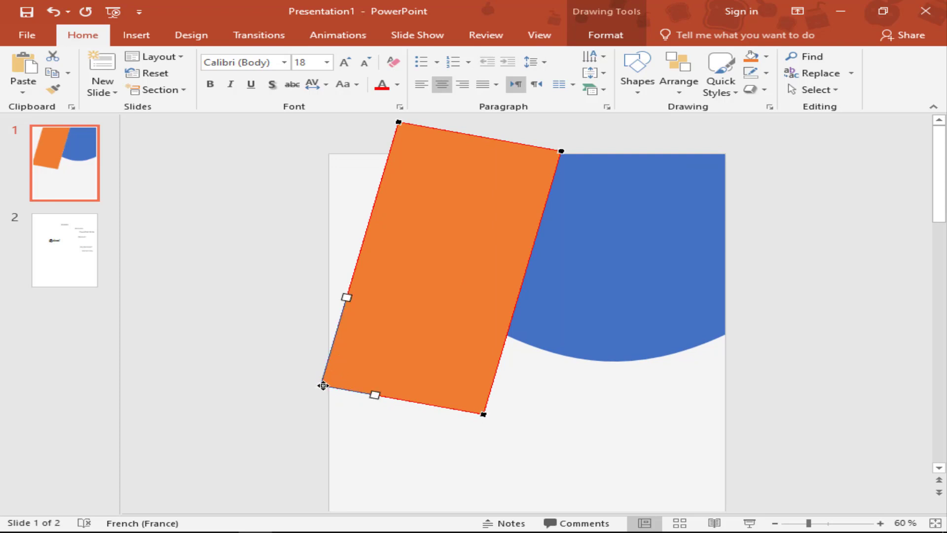
pyautogui.moveTo(324, 387)
pyautogui.mouseDown()
pyautogui.moveTo(368, 363)
pyautogui.moveTo(359, 342)
pyautogui.mouseUp()
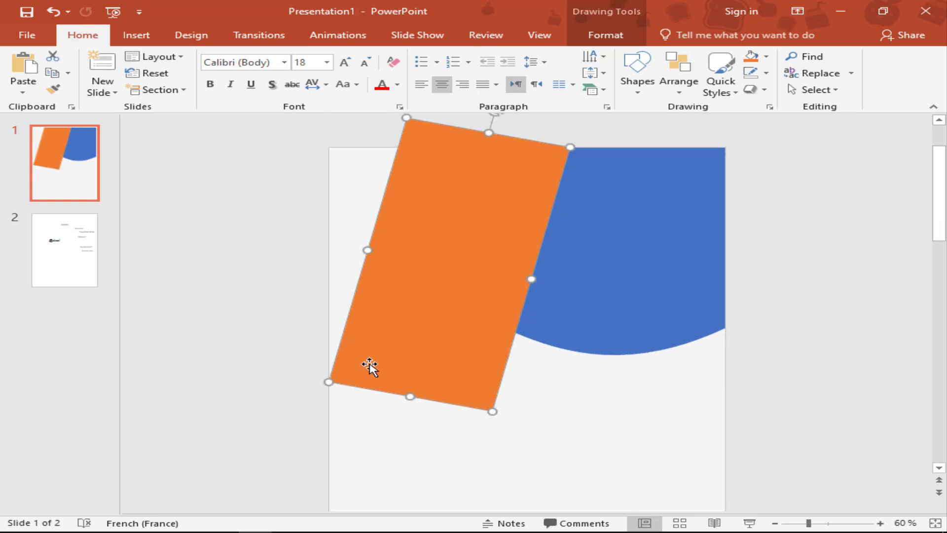
pyautogui.rightClick(379, 262)
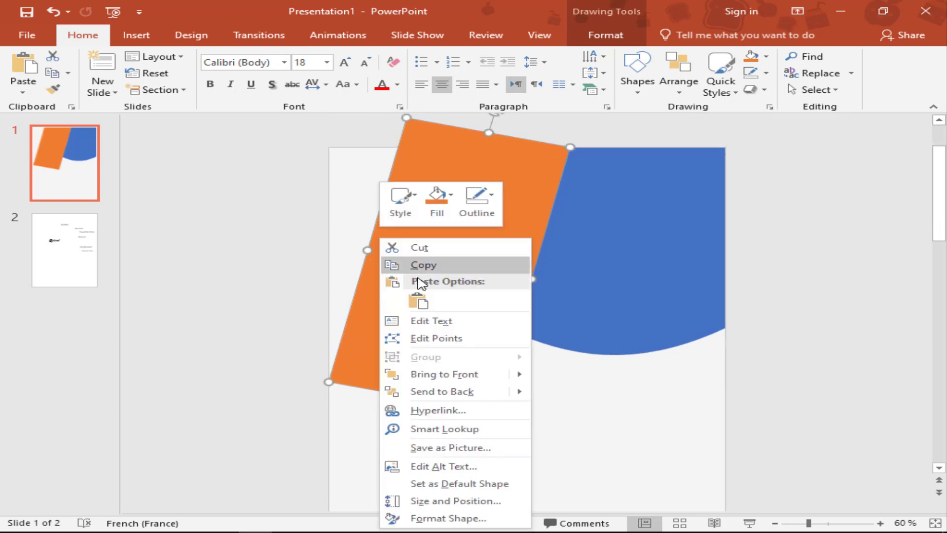
pyautogui.click(412, 336)
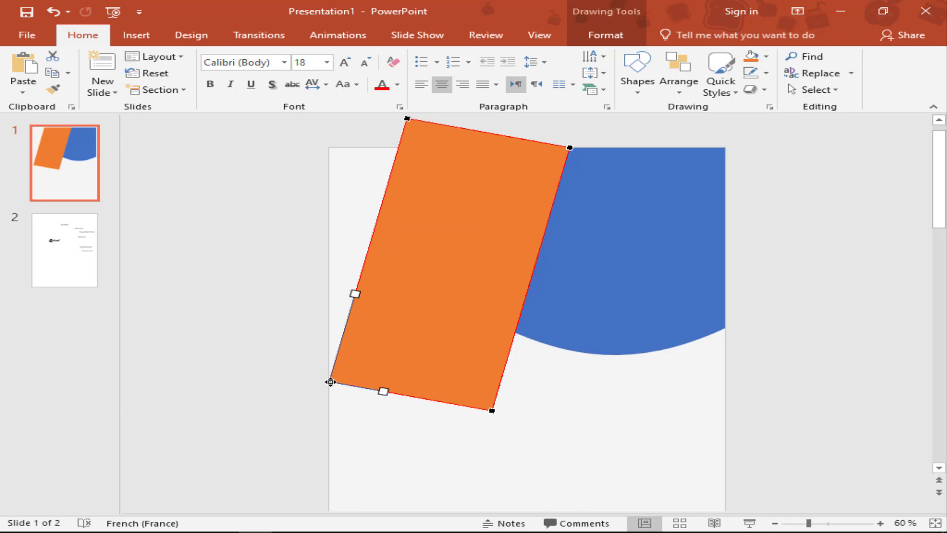
pyautogui.moveTo(294, 282); pyautogui.dragTo(239, 268)
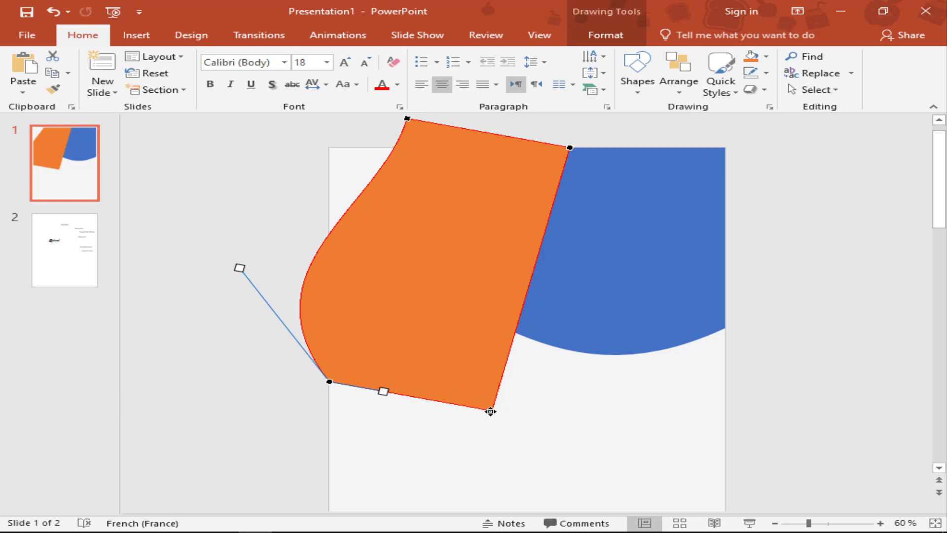
pyautogui.moveTo(490, 411)
pyautogui.mouseDown()
pyautogui.moveTo(457, 392)
pyautogui.moveTo(483, 398)
pyautogui.moveTo(424, 447)
pyautogui.mouseUp()
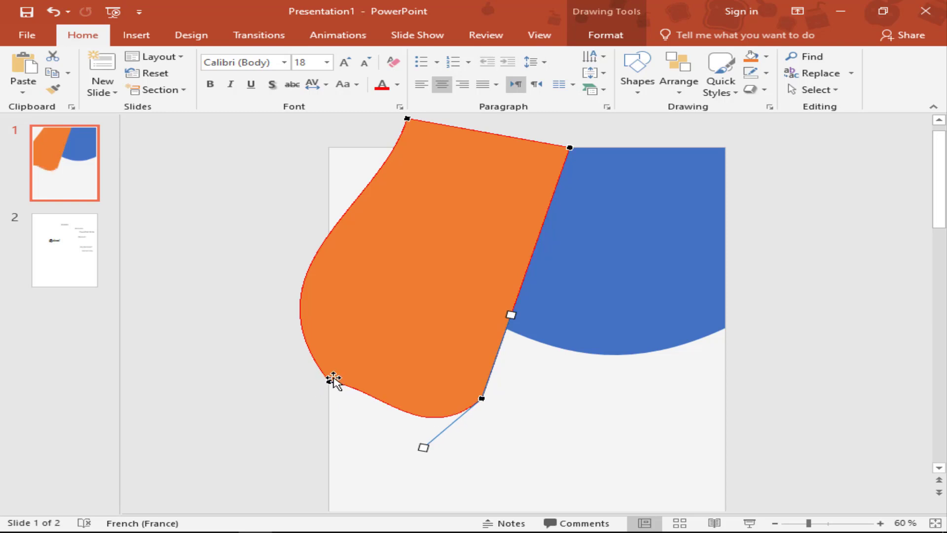
pyautogui.click(332, 380)
pyautogui.moveTo(380, 388); pyautogui.dragTo(373, 420)
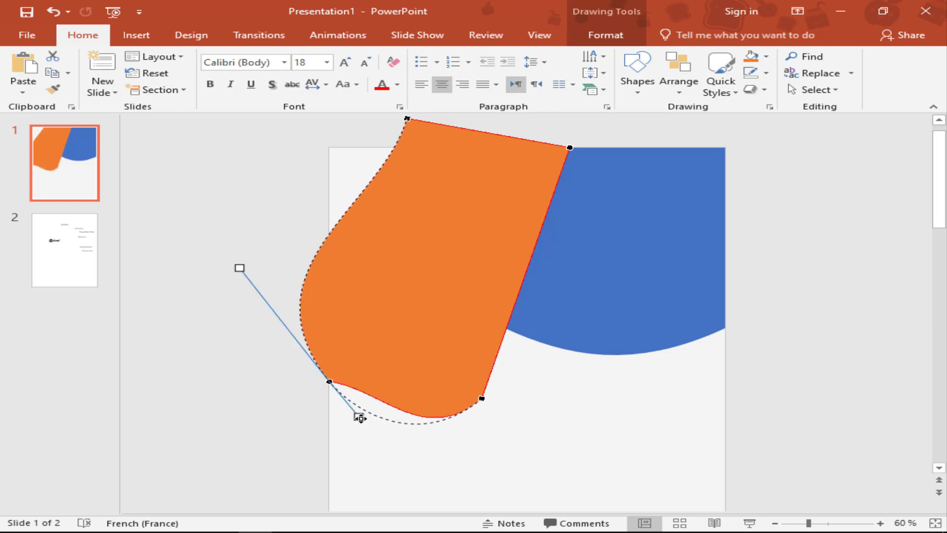
# Step: Move the top vertex and adjust the top and left curves so the shape narrows toward the slide top
pyautogui.scroll(1, 474, 210)
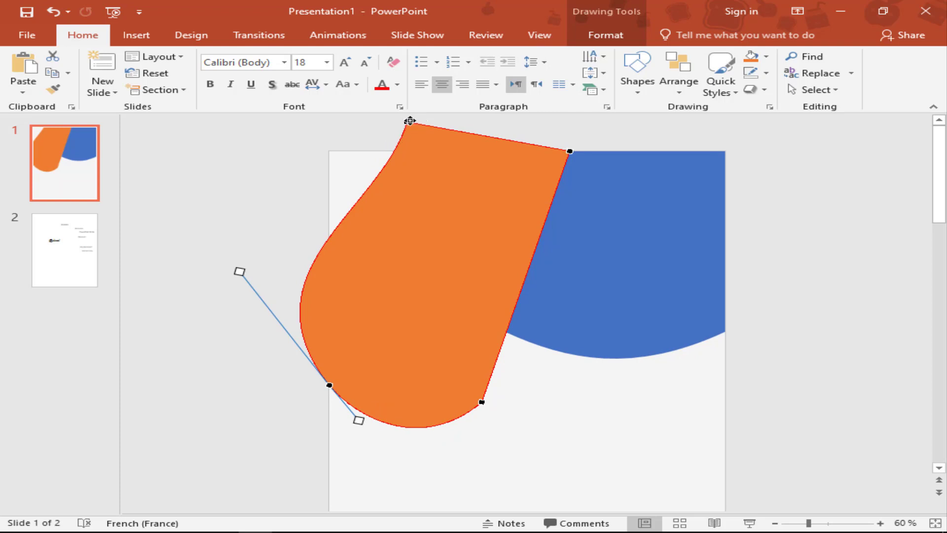
pyautogui.moveTo(410, 121); pyautogui.dragTo(460, 144)
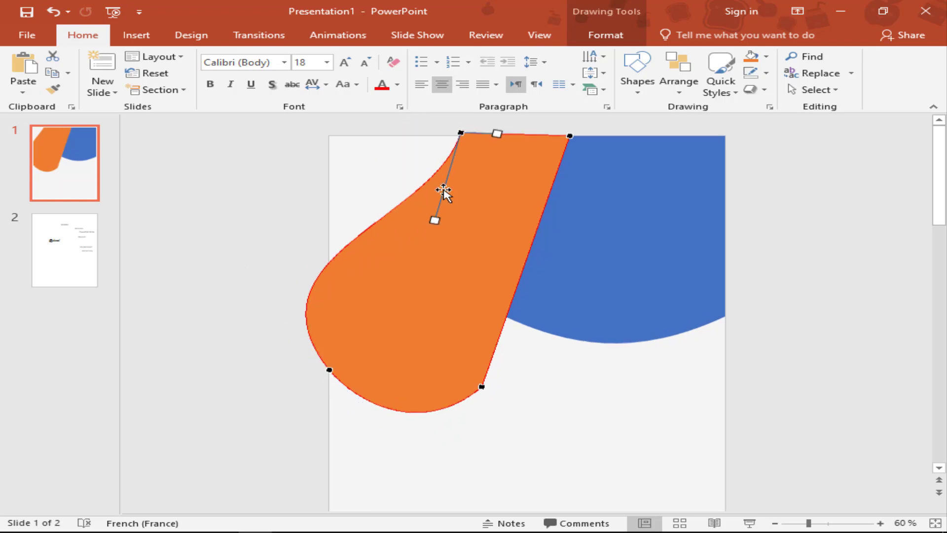
pyautogui.scroll(-1, 454, 203)
pyautogui.moveTo(433, 212)
pyautogui.mouseDown()
pyautogui.moveTo(447, 355)
pyautogui.moveTo(452, 311)
pyautogui.moveTo(481, 256)
pyautogui.mouseUp()
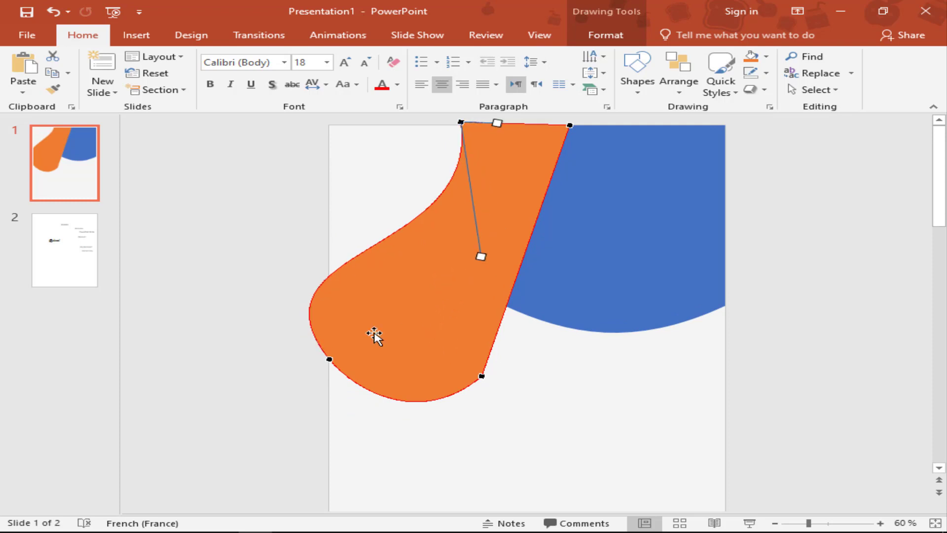
pyautogui.click(331, 361)
pyautogui.moveTo(241, 247); pyautogui.dragTo(312, 248)
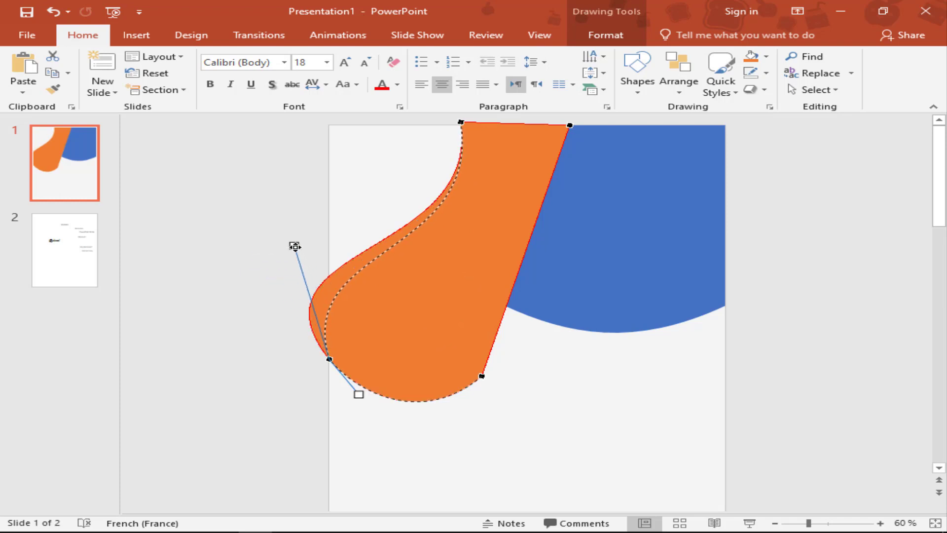
pyautogui.moveTo(312, 248); pyautogui.dragTo(294, 245)
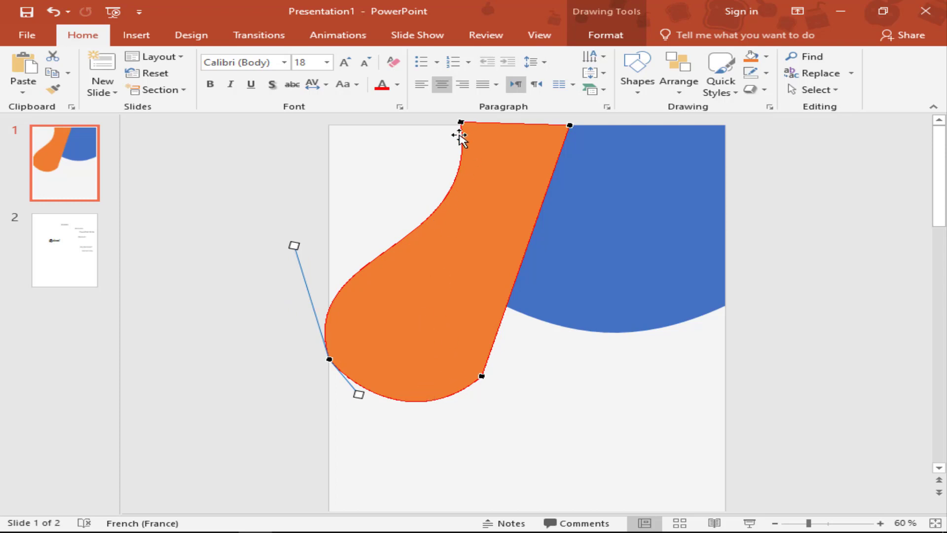
pyautogui.moveTo(461, 123); pyautogui.dragTo(496, 125)
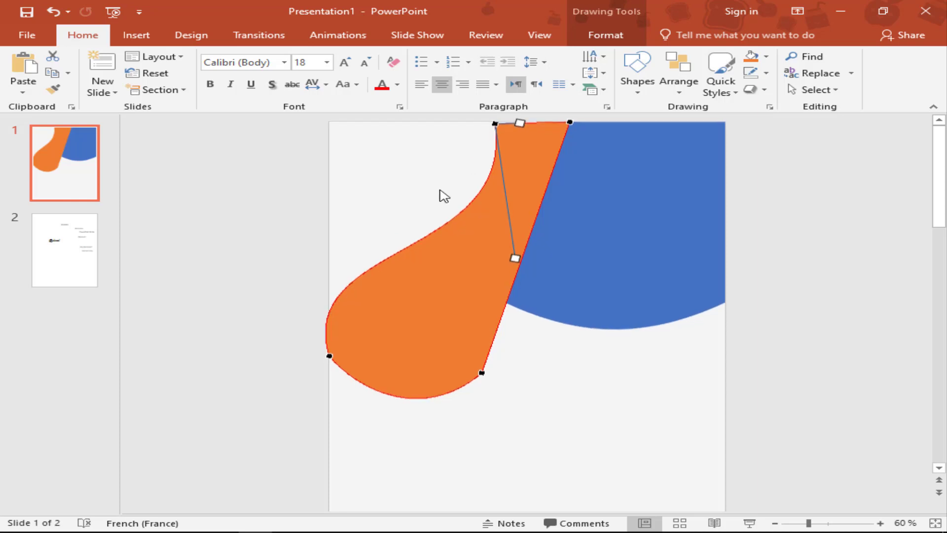
pyautogui.click(467, 170)
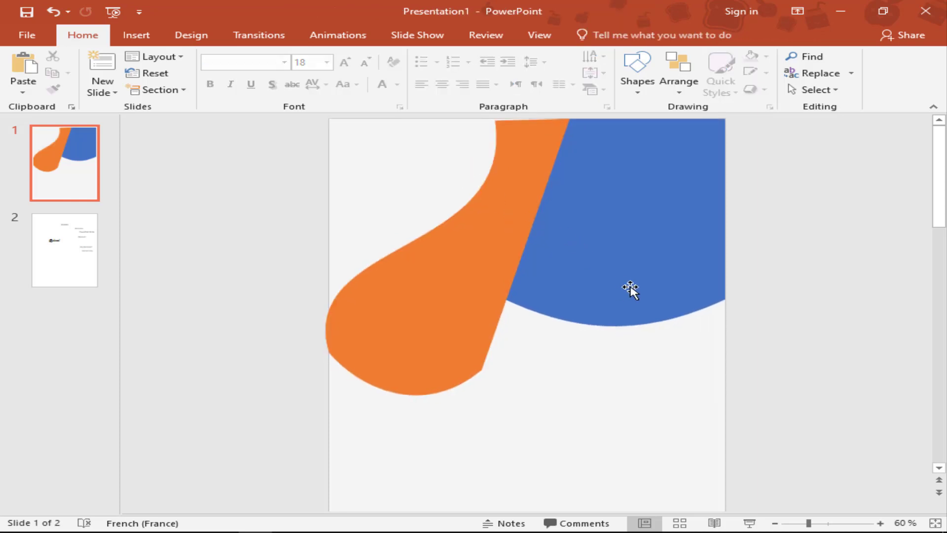
# Step: Curve the orange shape's straight right edge and nudge its top-left point
pyautogui.rightClick(524, 150)
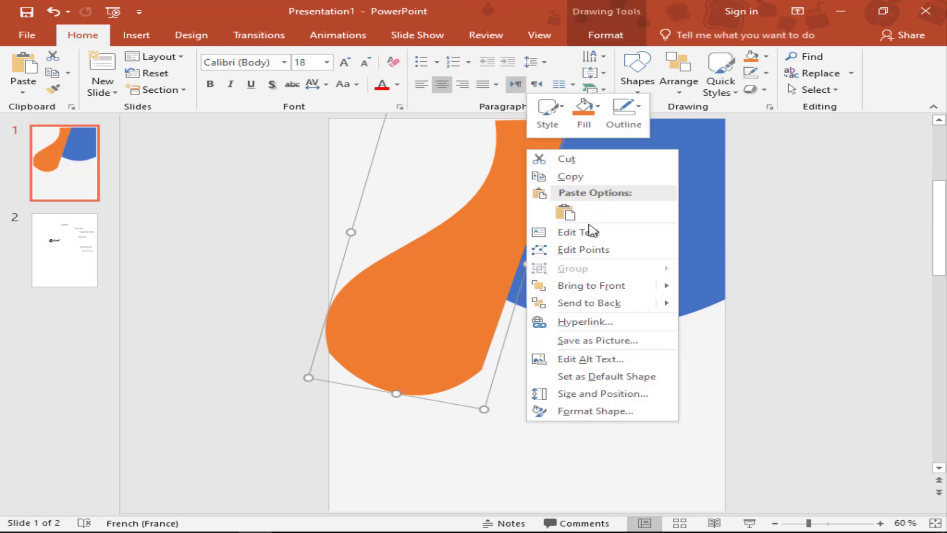
pyautogui.click(560, 257)
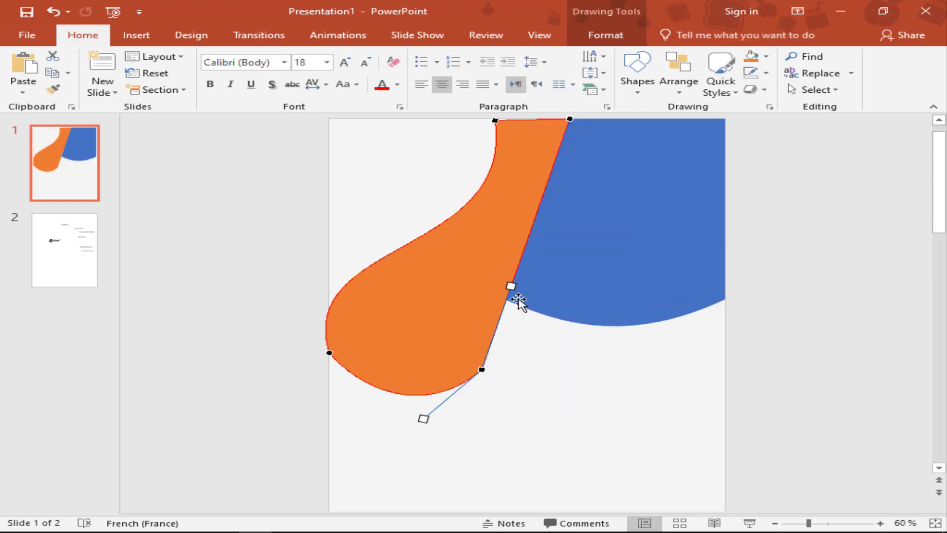
pyautogui.moveTo(512, 286); pyautogui.dragTo(521, 286)
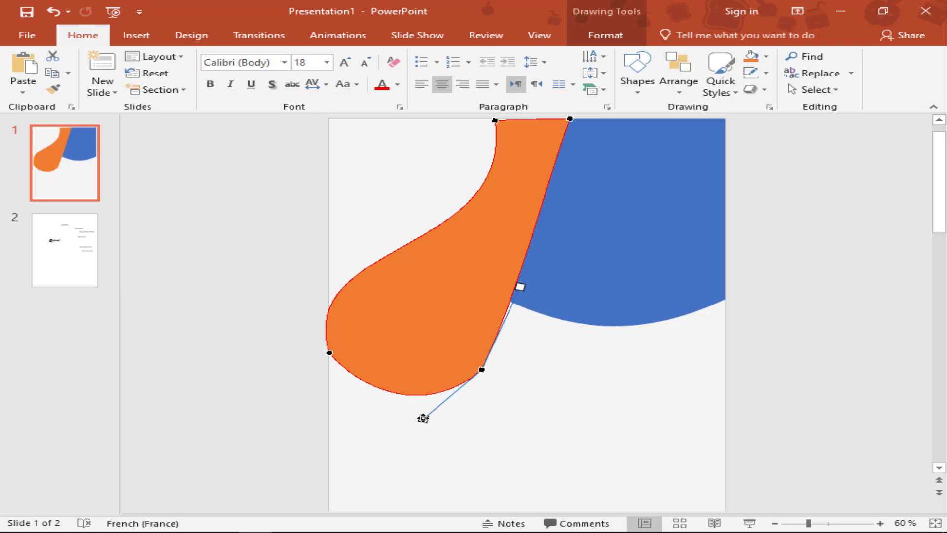
pyautogui.moveTo(423, 419); pyautogui.dragTo(437, 417)
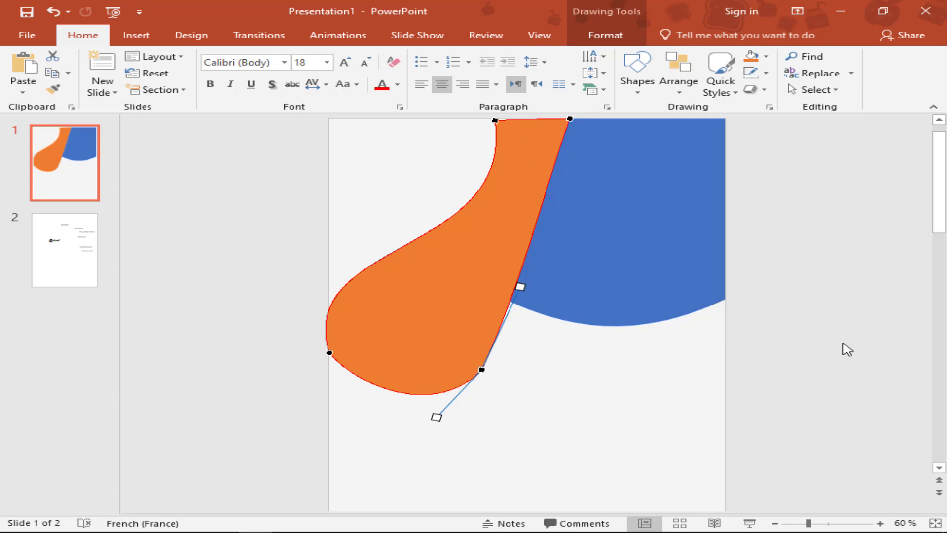
pyautogui.click(820, 514)
pyautogui.scroll(6, 740, 373)
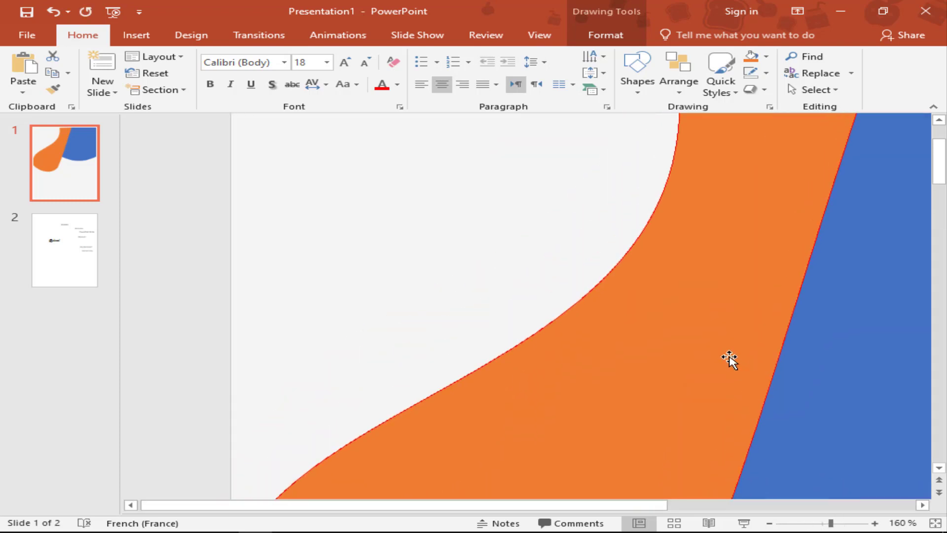
pyautogui.moveTo(678, 137); pyautogui.dragTo(672, 137)
pyautogui.click(677, 132)
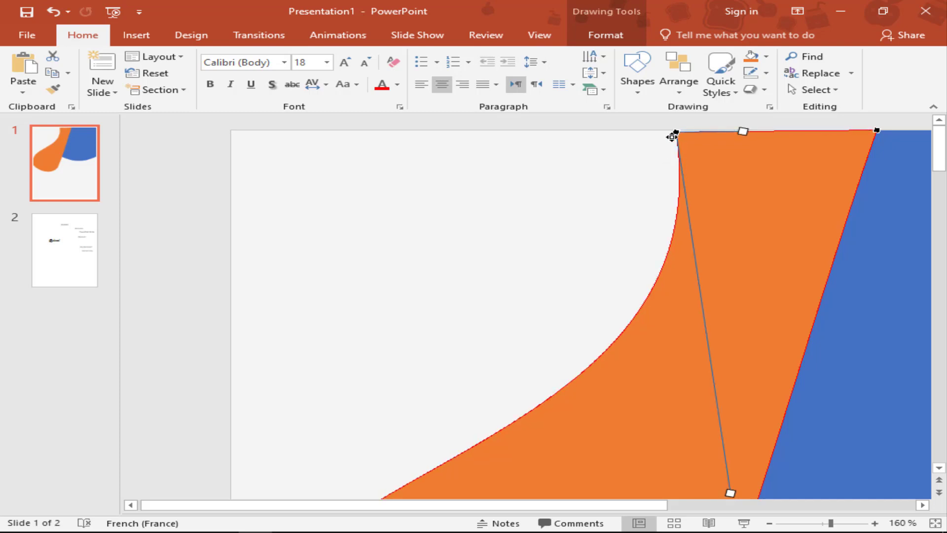
# Step: Smooth the orange shape's lower-right corner so it bends into the bottom lobe
pyautogui.scroll(-1, 802, 383)
pyautogui.scroll(-1, 827, 392)
pyautogui.scroll(-1, 803, 394)
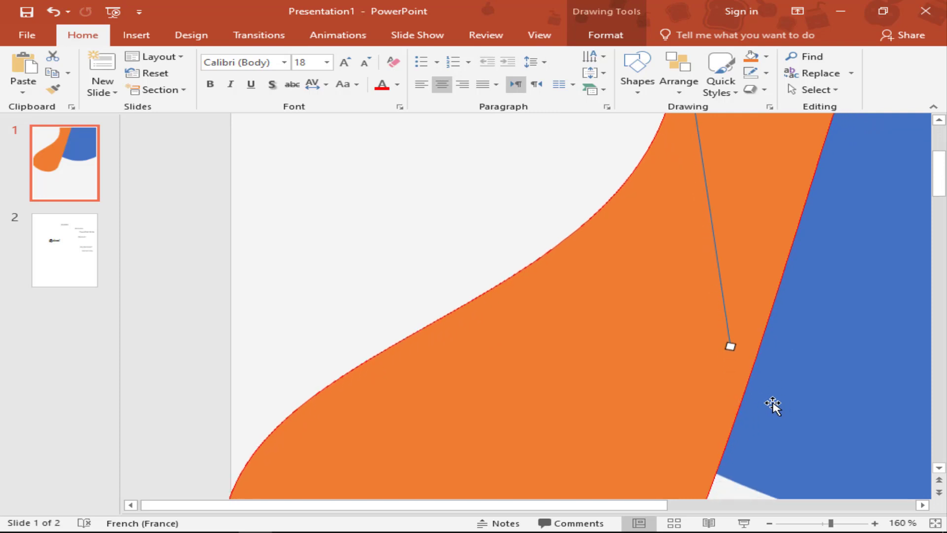
pyautogui.scroll(-2, 774, 402)
pyautogui.click(750, 436)
pyautogui.scroll(-2, 731, 426)
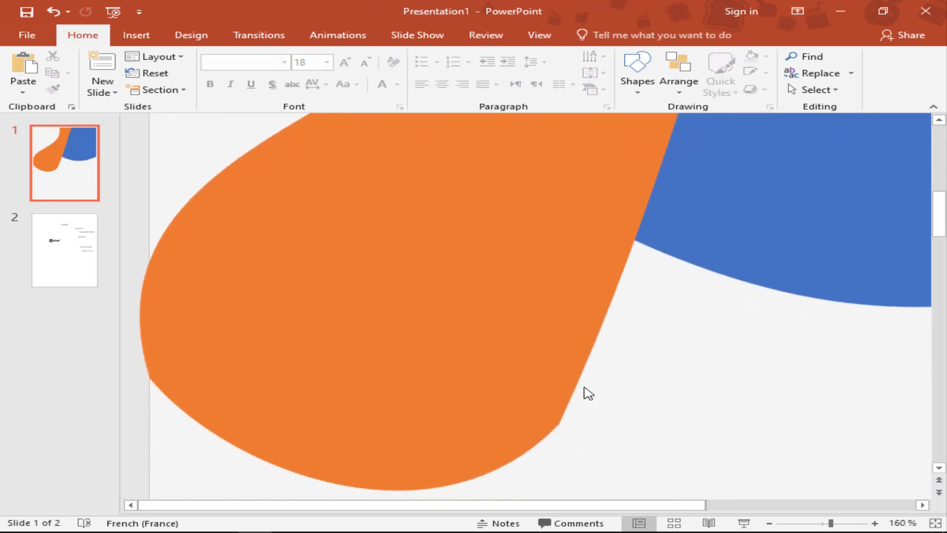
pyautogui.rightClick(563, 355)
pyautogui.click(603, 182)
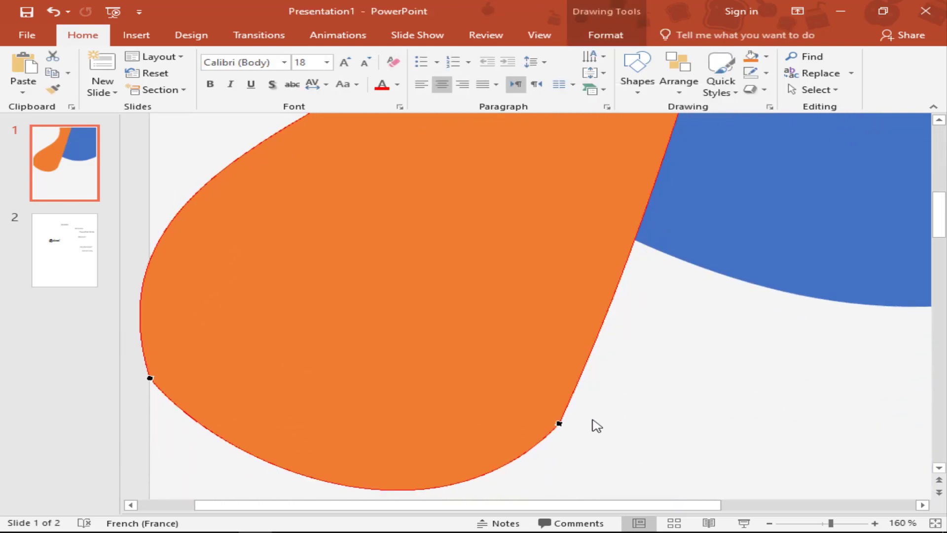
pyautogui.click(561, 424)
pyautogui.moveTo(560, 425); pyautogui.dragTo(563, 427)
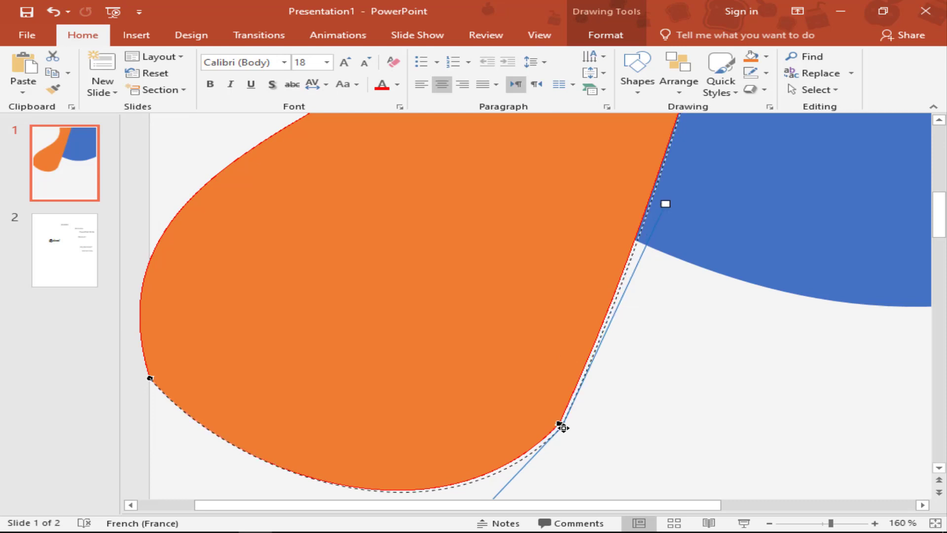
pyautogui.click(605, 427)
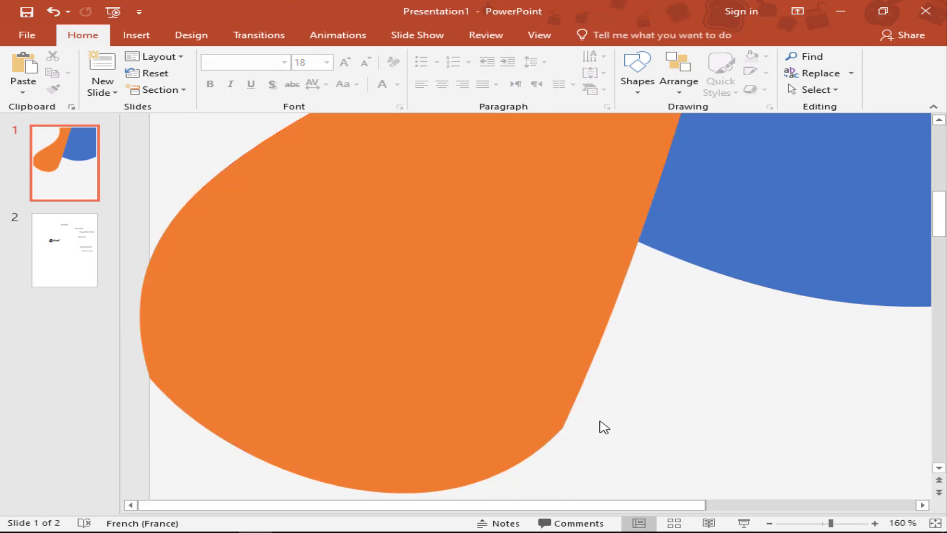
pyautogui.rightClick(559, 430)
pyautogui.click(615, 253)
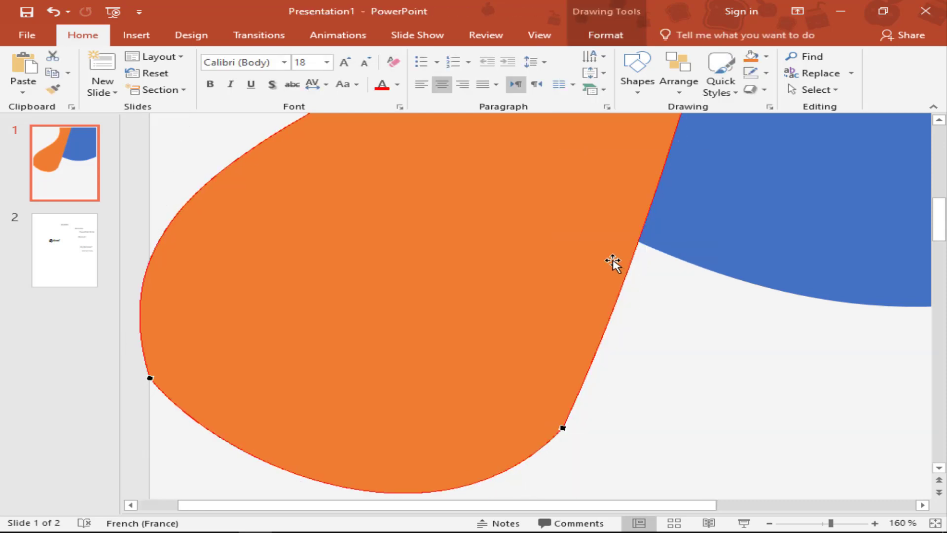
pyautogui.click(561, 428)
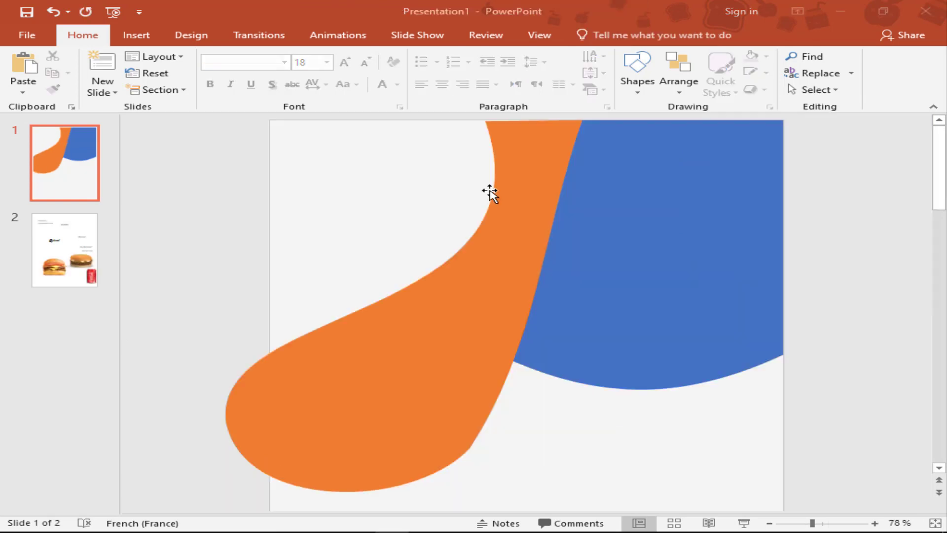
pyautogui.click(674, 194)
# Step: Give the blue shape a gradient fill in Format Shape and remove the extra middle stops
pyautogui.rightClick(674, 194)
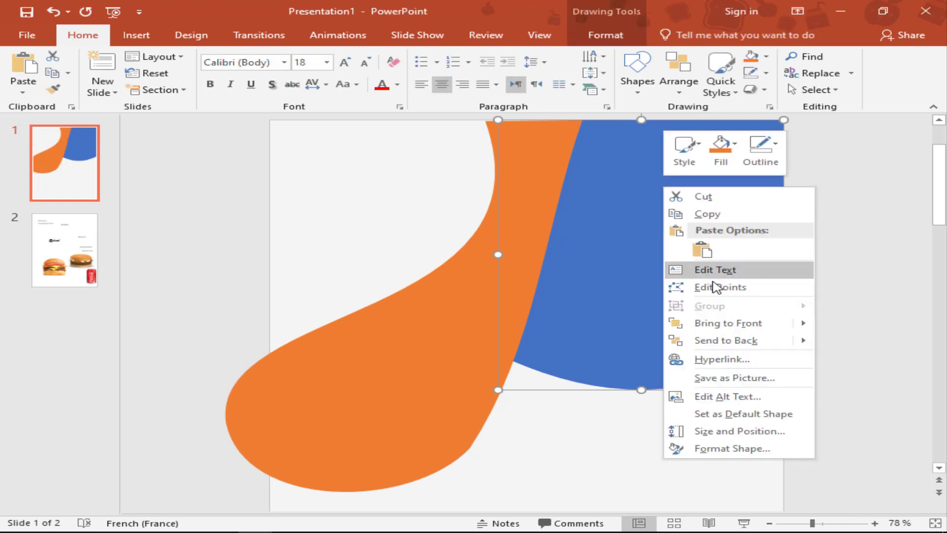
pyautogui.click(729, 447)
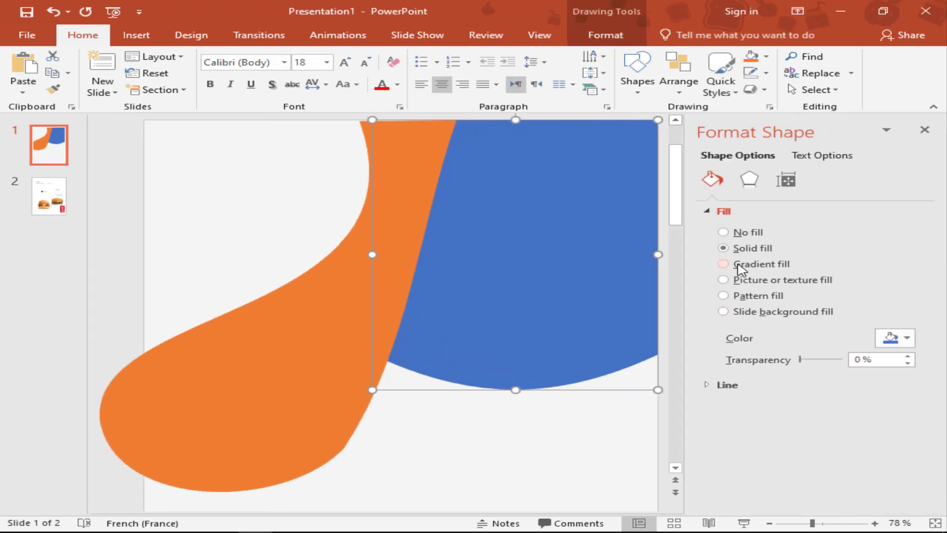
pyautogui.click(744, 266)
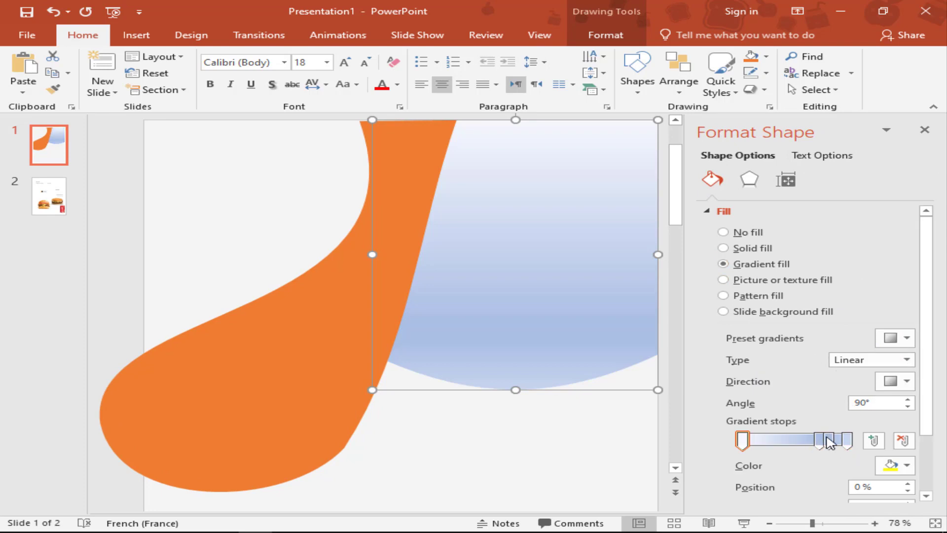
pyautogui.click(902, 442)
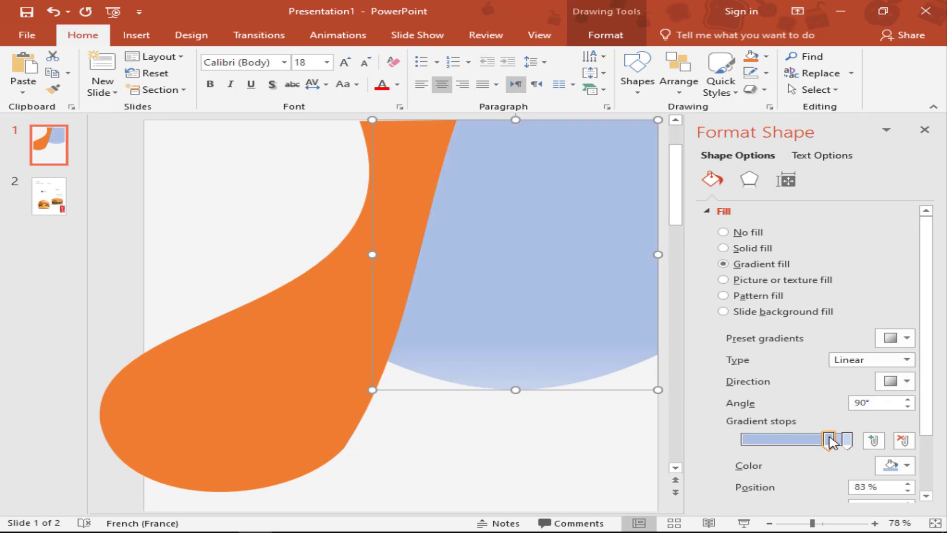
pyautogui.moveTo(830, 440); pyautogui.dragTo(834, 469)
pyautogui.click(906, 381)
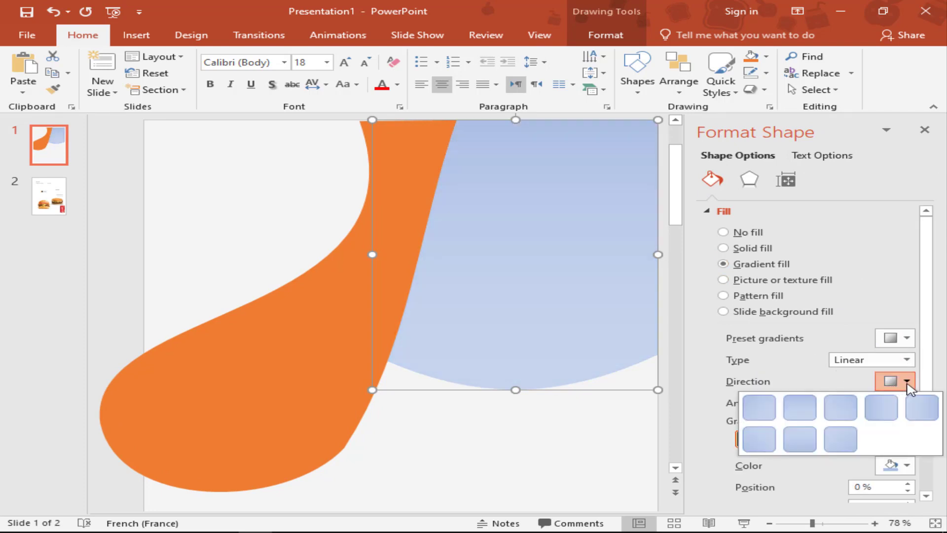
pyautogui.click(908, 383)
# Step: Color the first gradient stop orange-red and make the gradient run horizontally
pyautogui.click(907, 465)
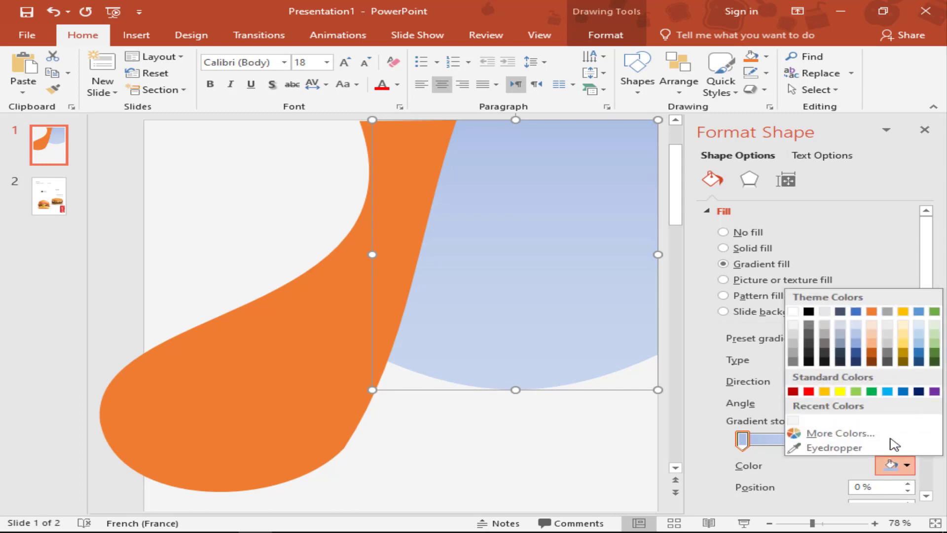
pyautogui.click(834, 432)
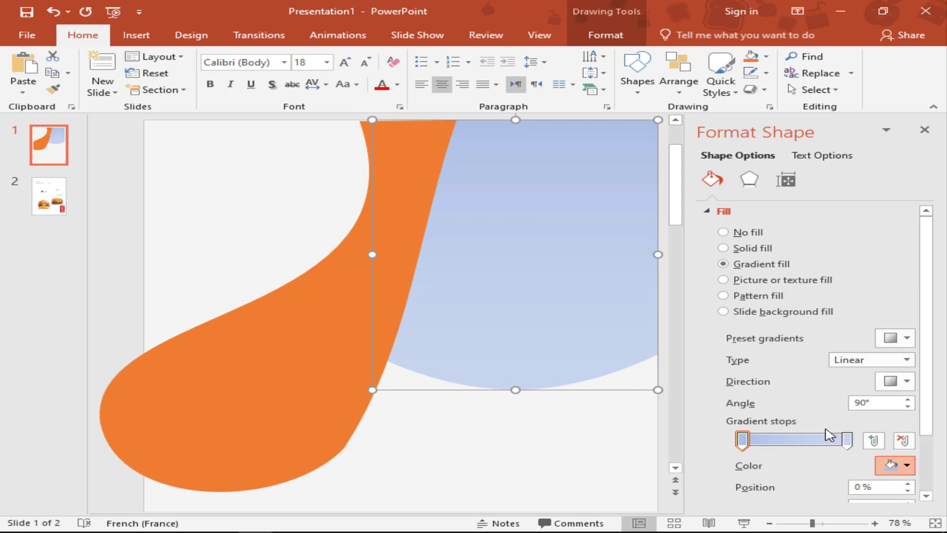
pyautogui.click(359, 146)
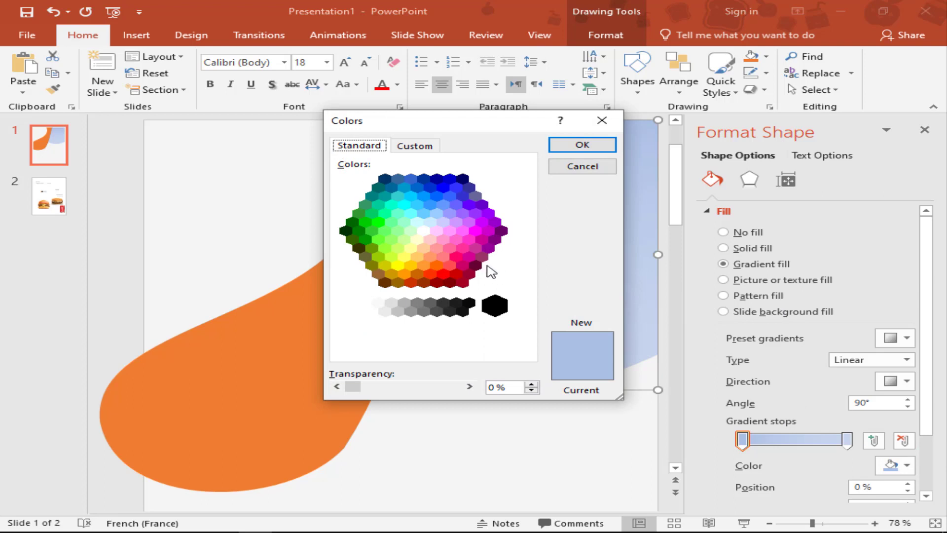
pyautogui.click(443, 275)
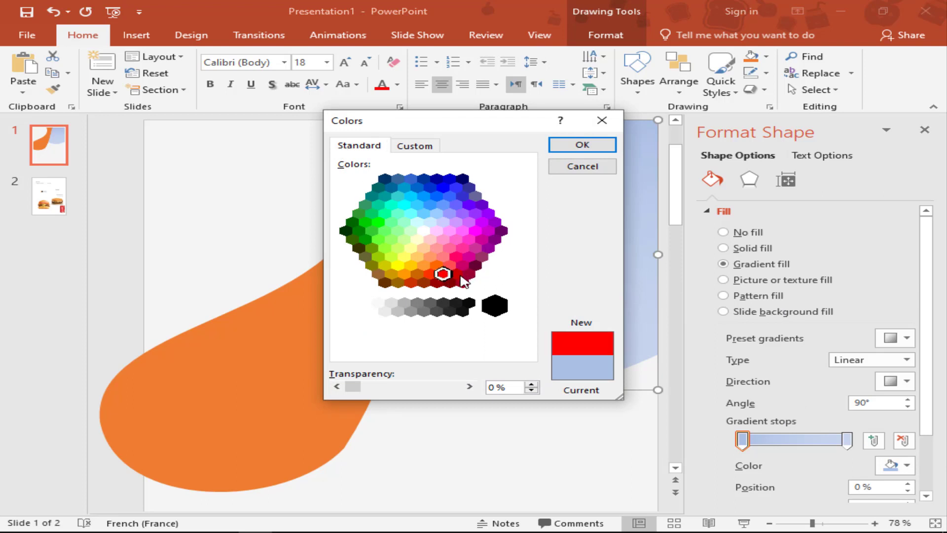
pyautogui.click(431, 275)
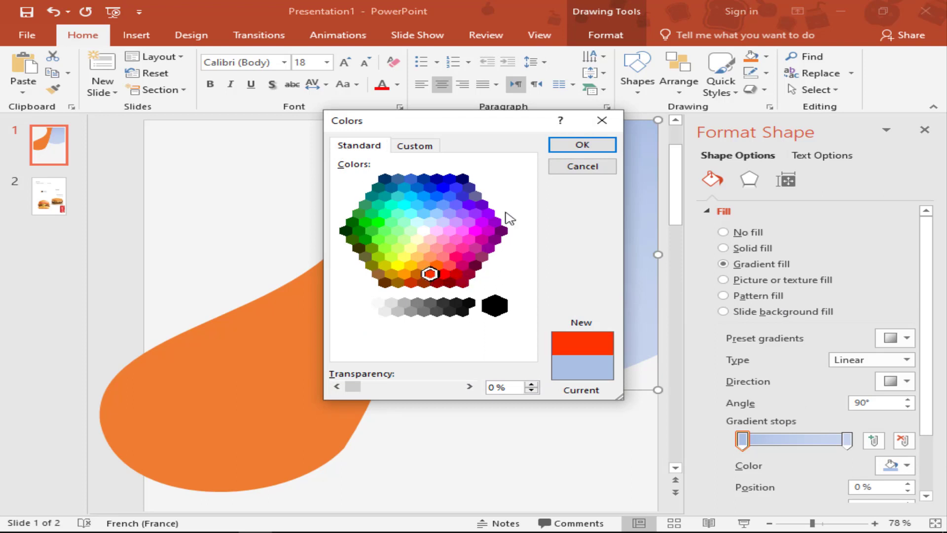
pyautogui.click(582, 145)
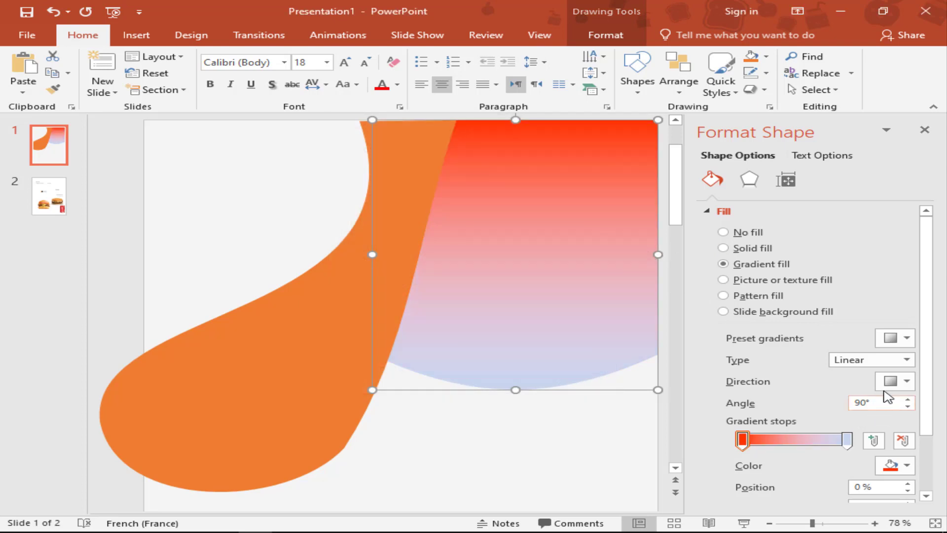
pyautogui.click(908, 382)
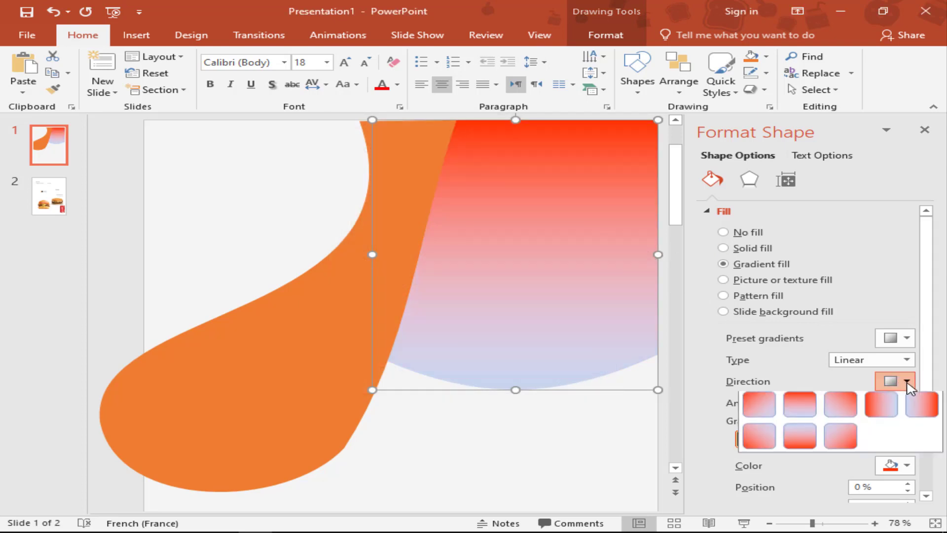
pyautogui.click(920, 407)
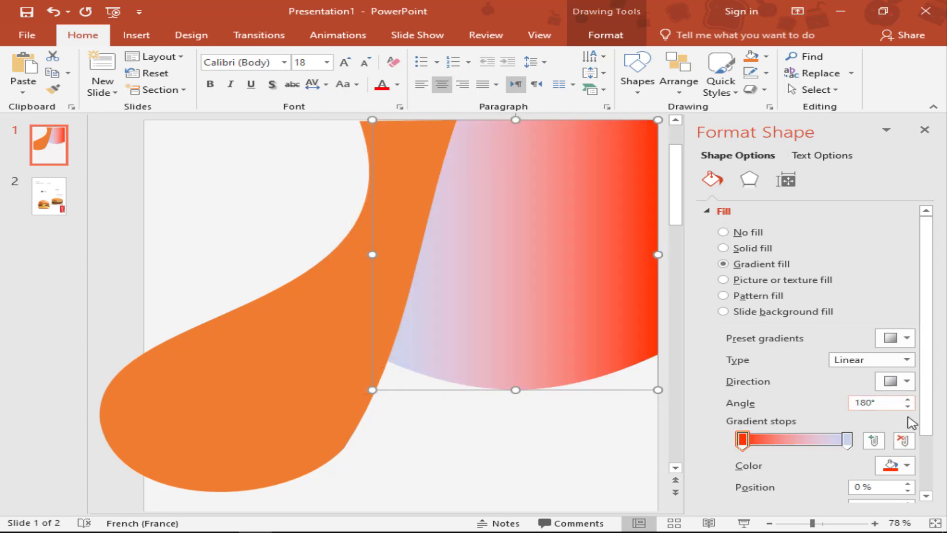
# Step: Set the end gradient stop to red with 15% transparency
pyautogui.click(849, 442)
pyautogui.click(905, 466)
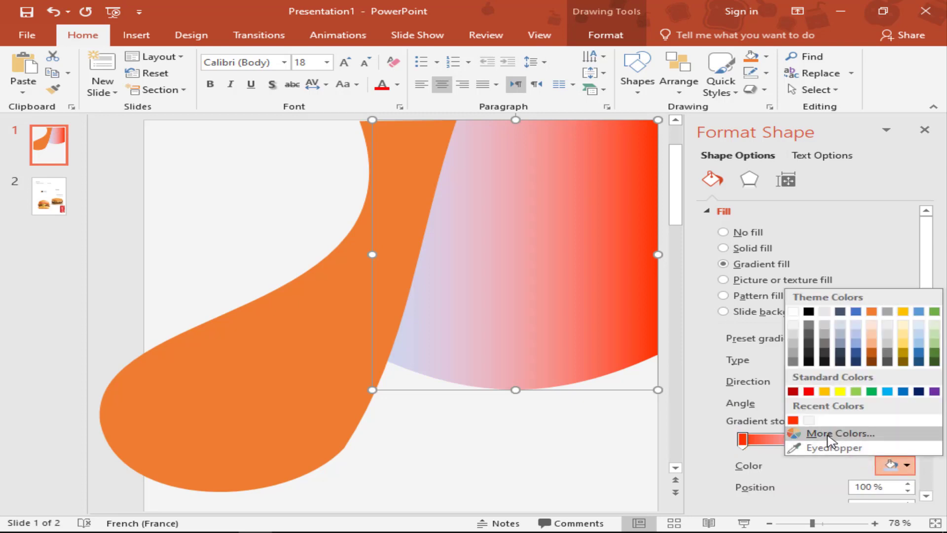
pyautogui.click(840, 434)
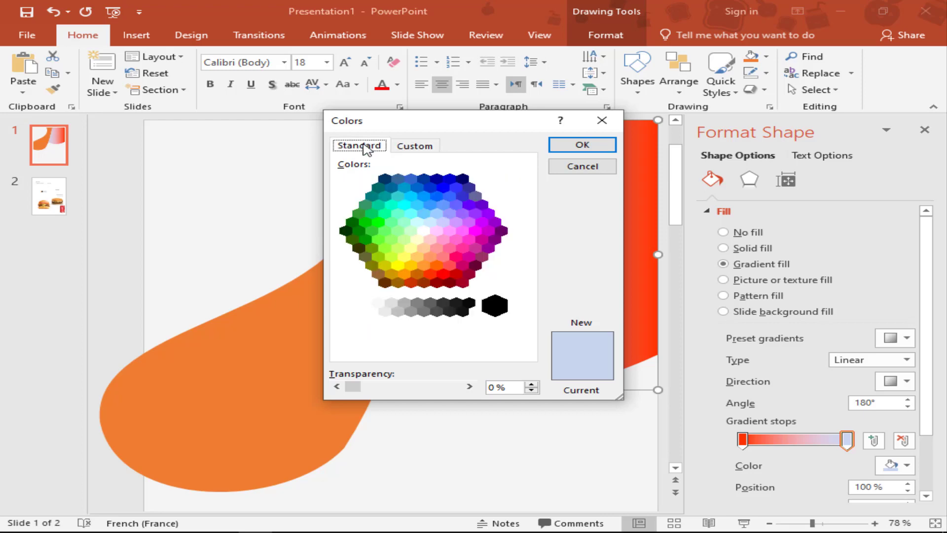
pyautogui.click(451, 265)
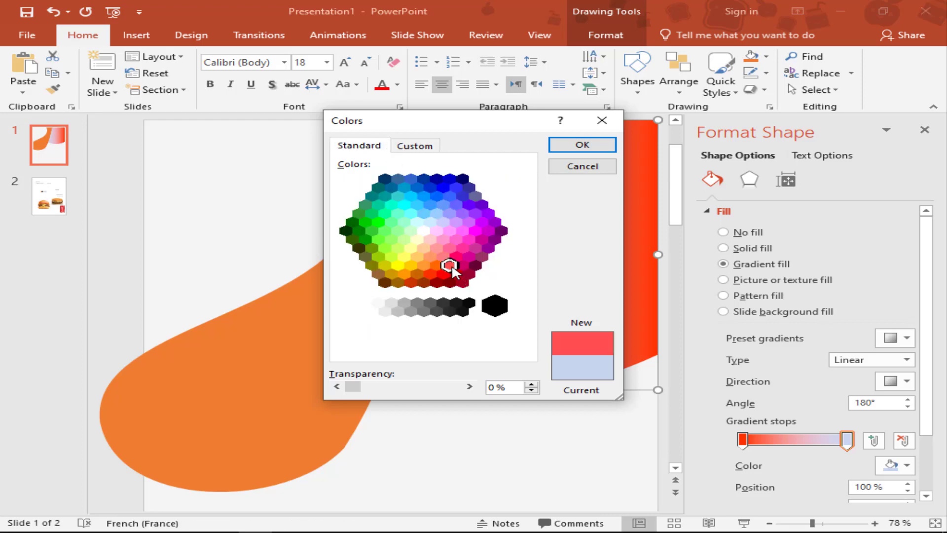
pyautogui.click(573, 147)
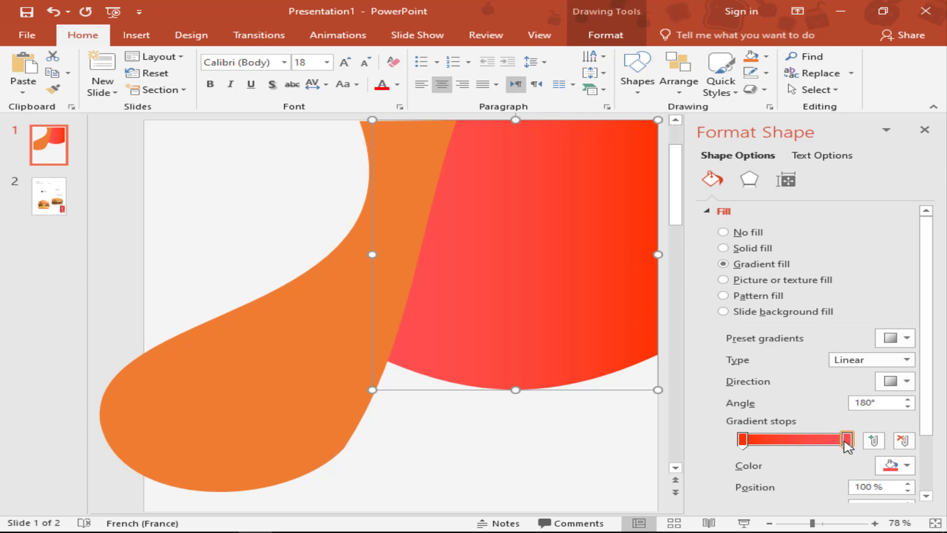
pyautogui.scroll(-3, 847, 446)
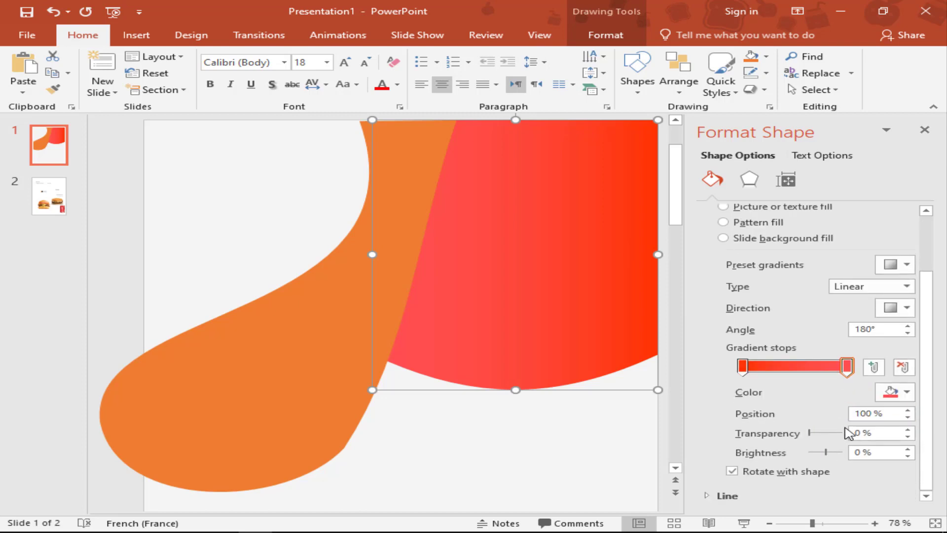
pyautogui.moveTo(809, 433); pyautogui.dragTo(816, 438)
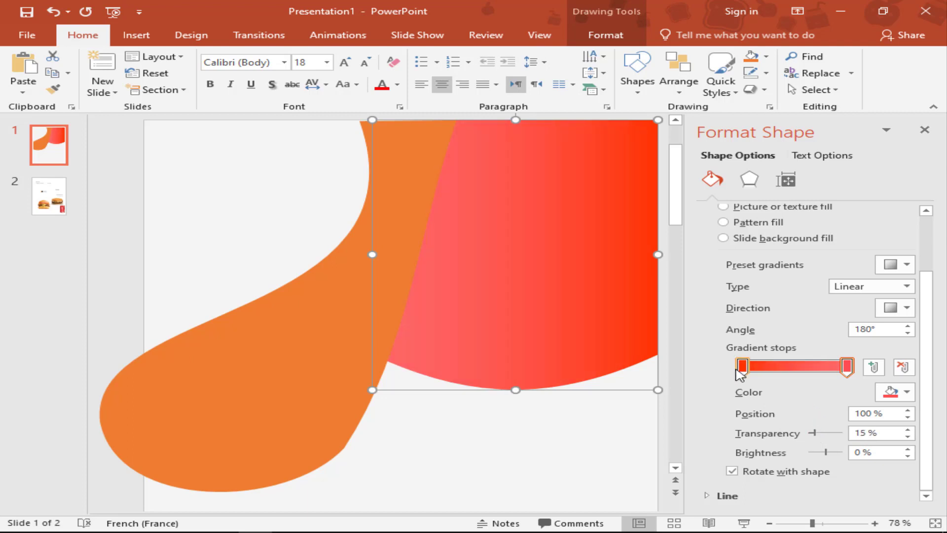
# Step: Move the starting stop to 8% and shift the end stop inward
pyautogui.click(742, 365)
pyautogui.click(810, 434)
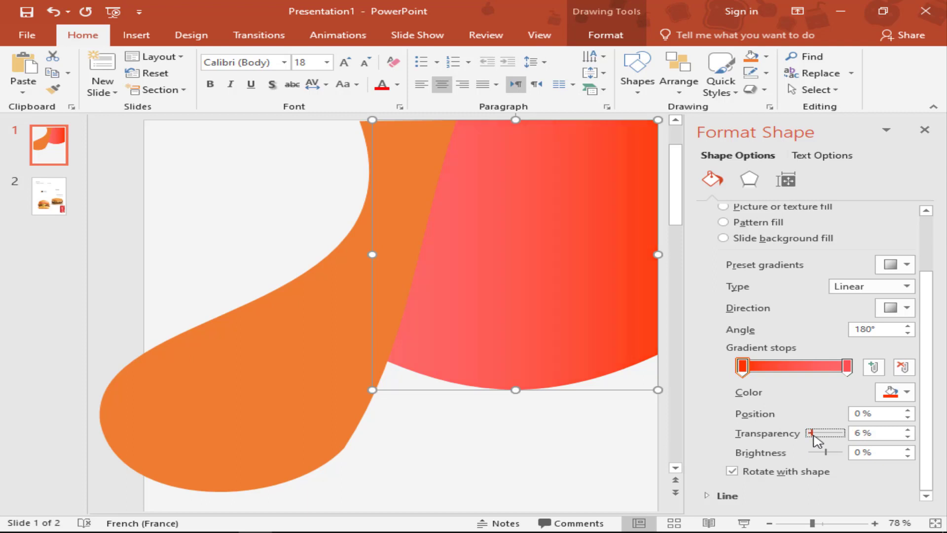
pyautogui.moveTo(742, 366); pyautogui.dragTo(739, 370)
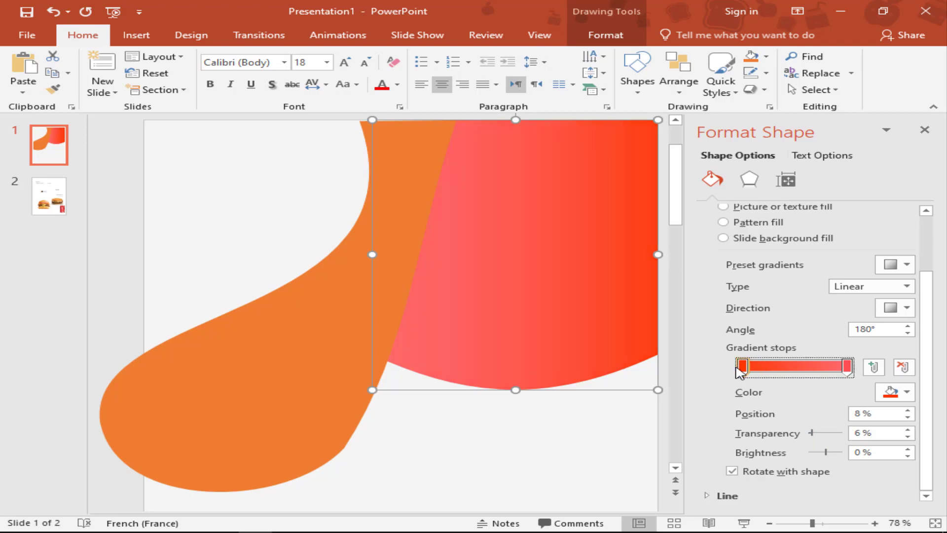
pyautogui.moveTo(842, 371); pyautogui.dragTo(814, 374)
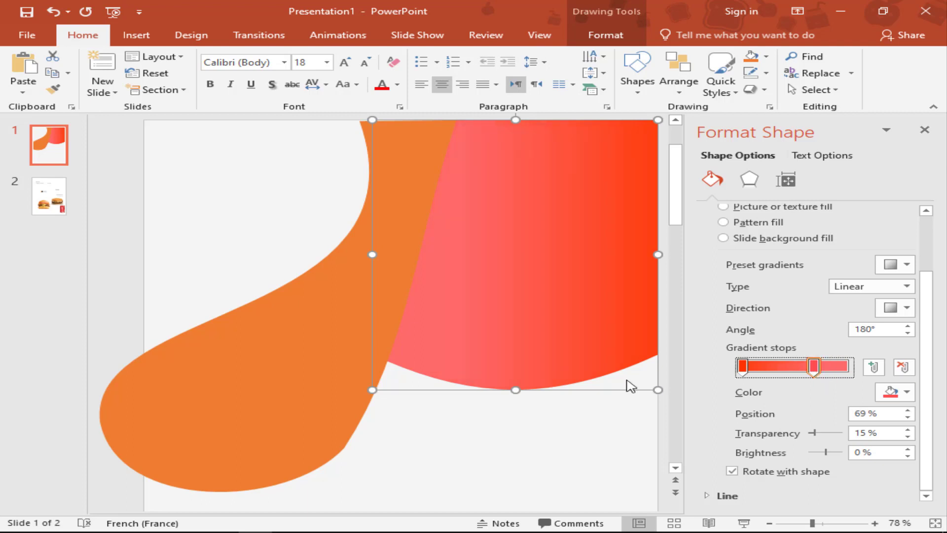
pyautogui.click(805, 525)
# Step: Switch the orange curved shape to a linear gradient fill running at 90°
pyautogui.click(804, 526)
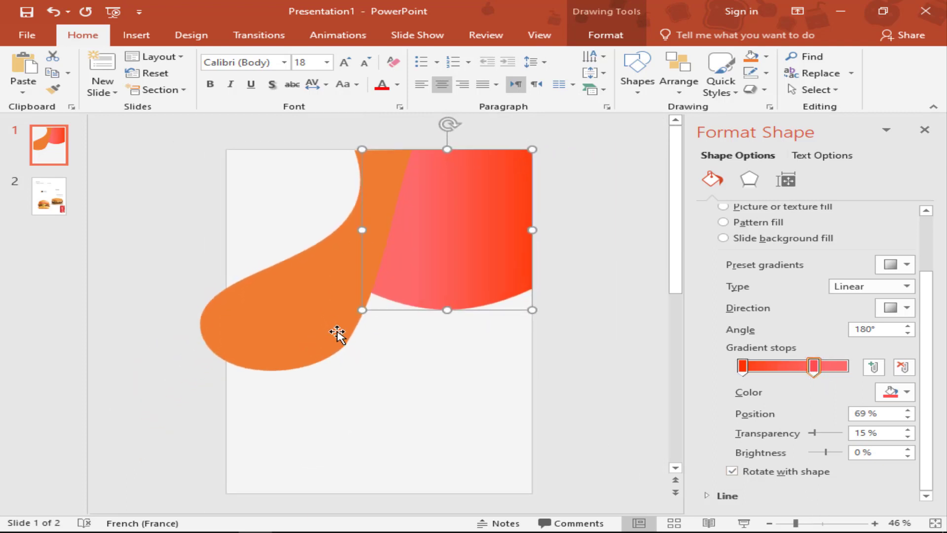
pyautogui.click(315, 290)
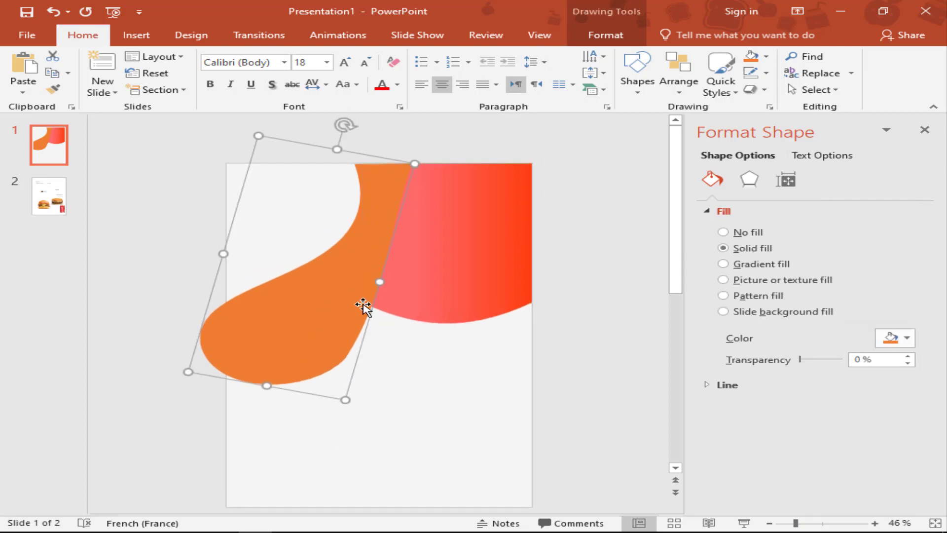
pyautogui.click(907, 338)
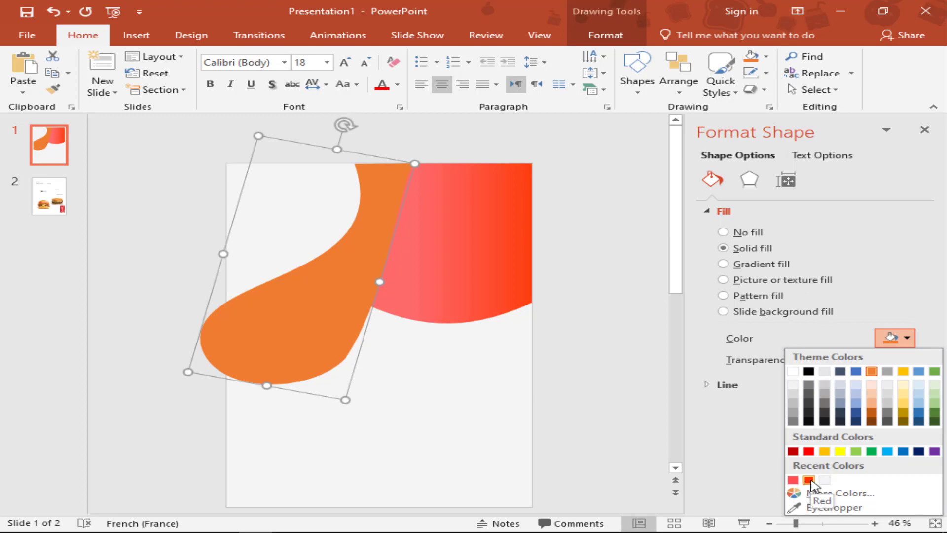
pyautogui.click(809, 480)
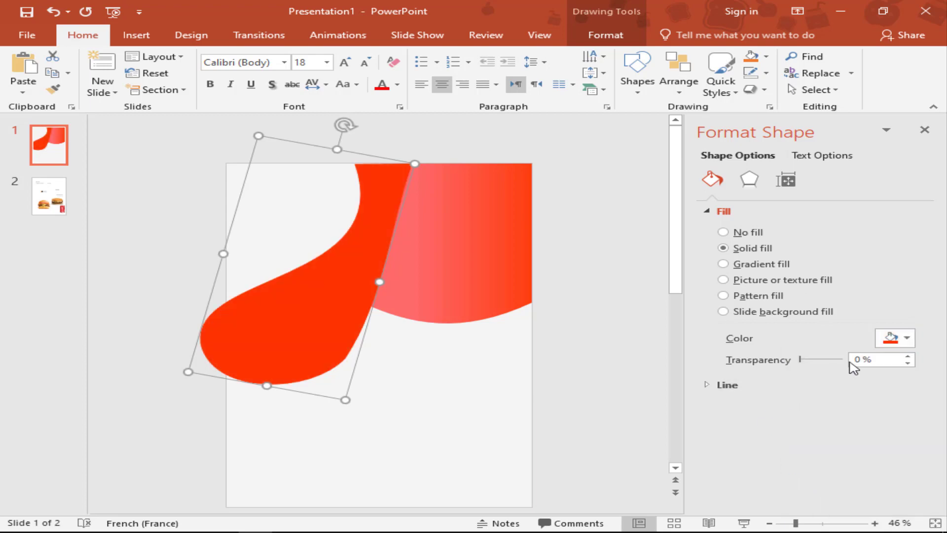
pyautogui.click(745, 268)
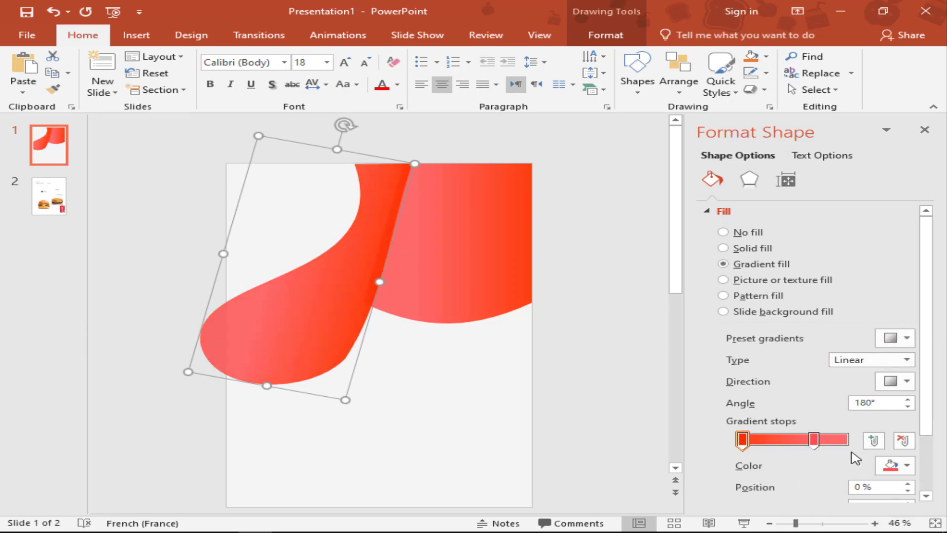
pyautogui.click(908, 464)
pyautogui.click(908, 465)
pyautogui.click(906, 381)
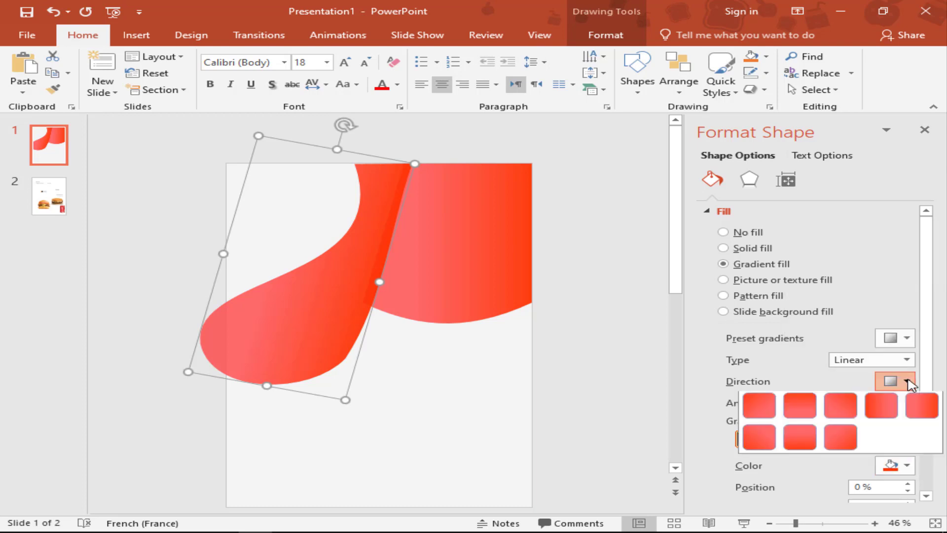
pyautogui.click(800, 408)
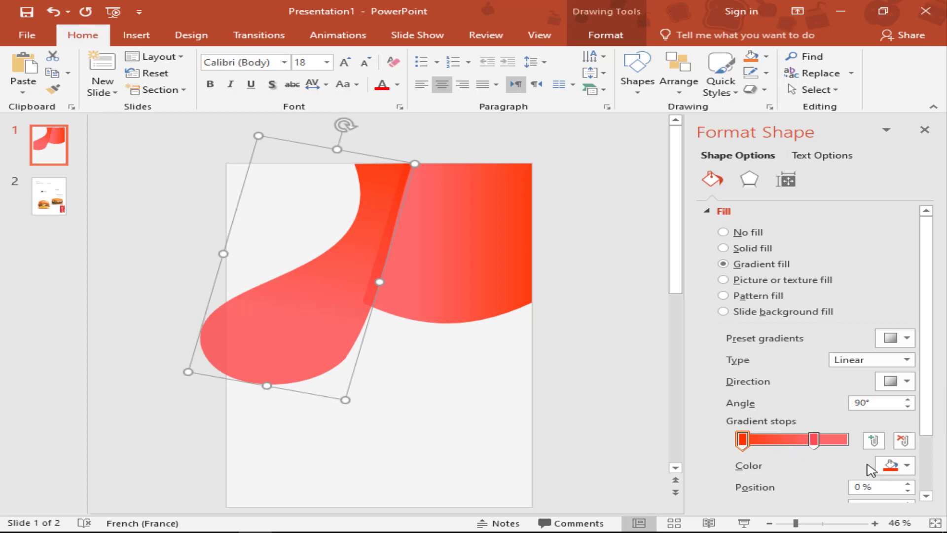
# Step: Color the first gradient stop orange and the second stop gold
pyautogui.click(906, 465)
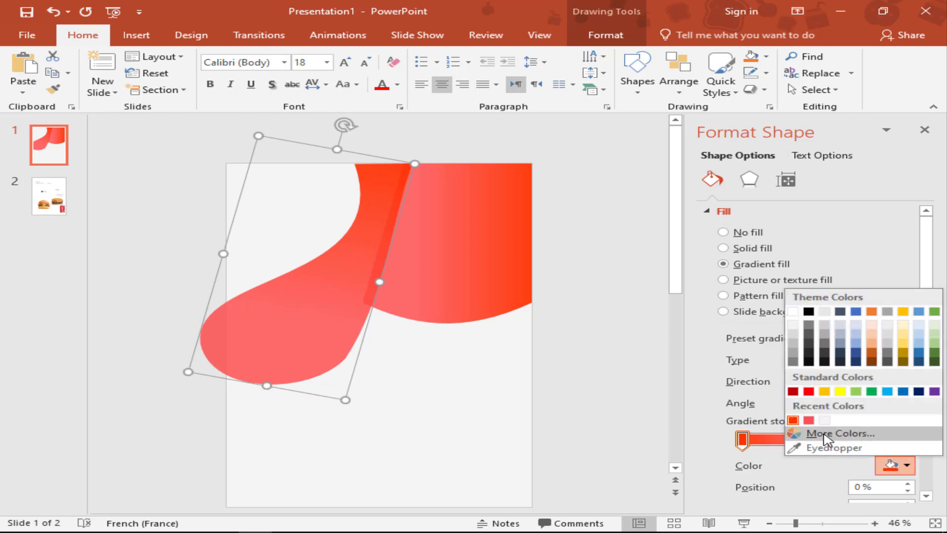
pyautogui.click(825, 434)
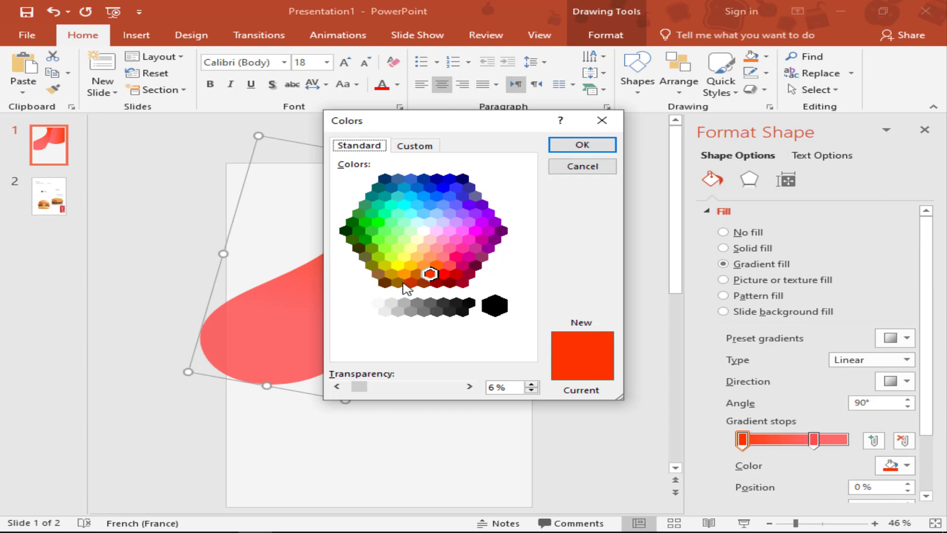
pyautogui.click(437, 266)
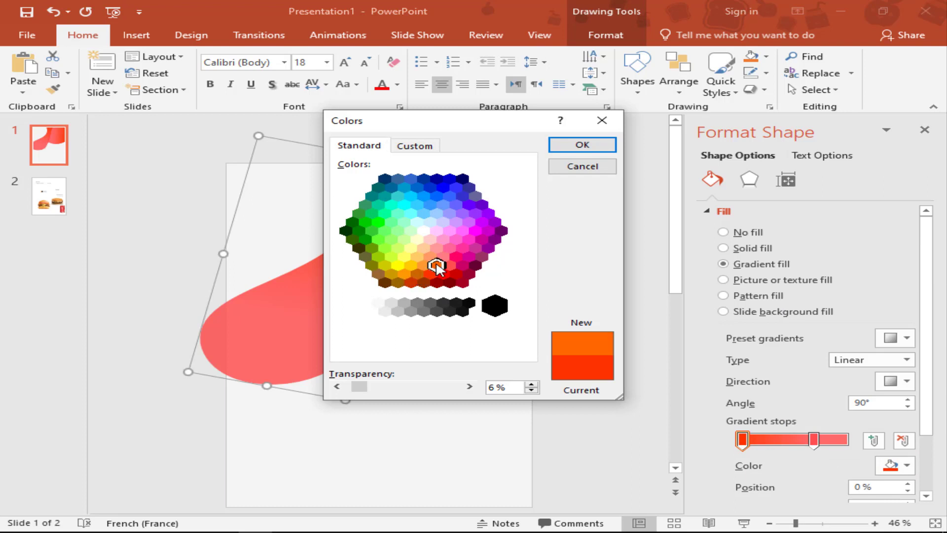
pyautogui.click(581, 144)
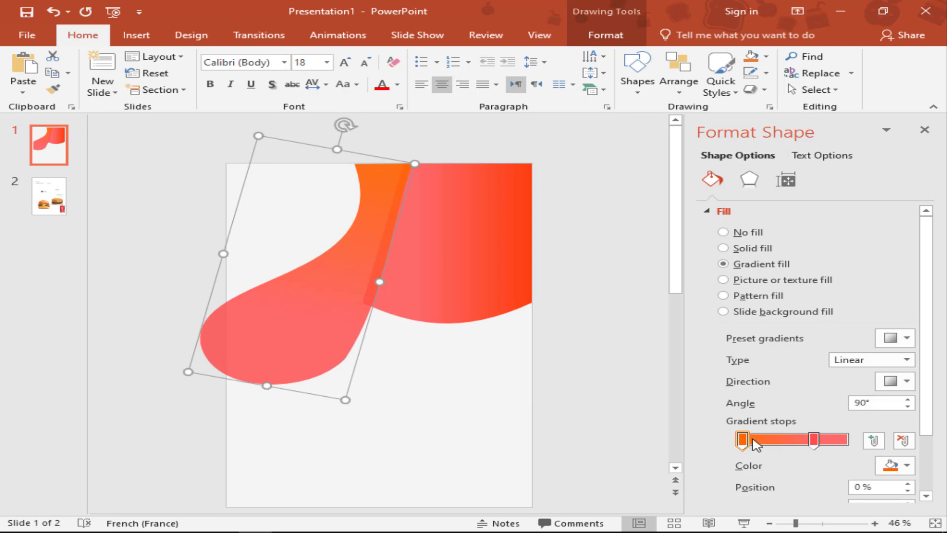
pyautogui.click(814, 439)
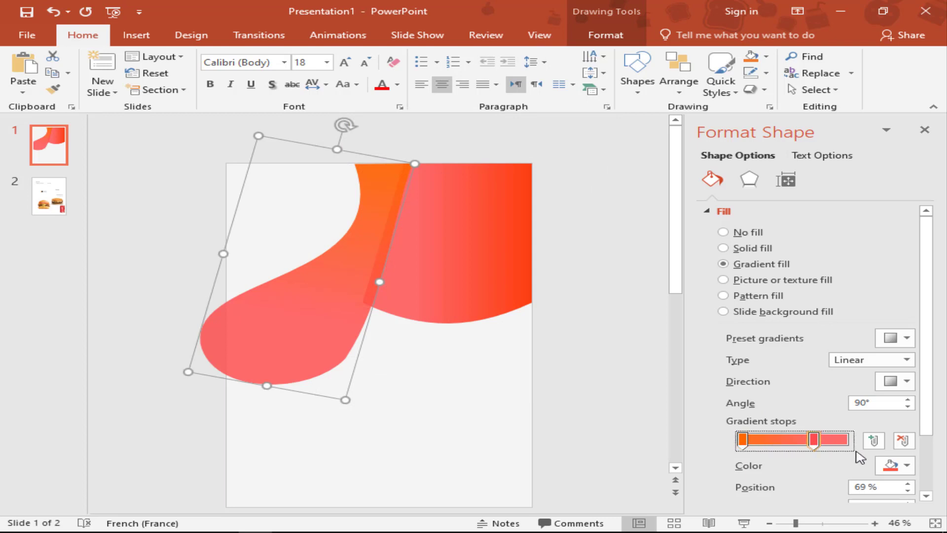
pyautogui.click(896, 466)
pyautogui.click(824, 391)
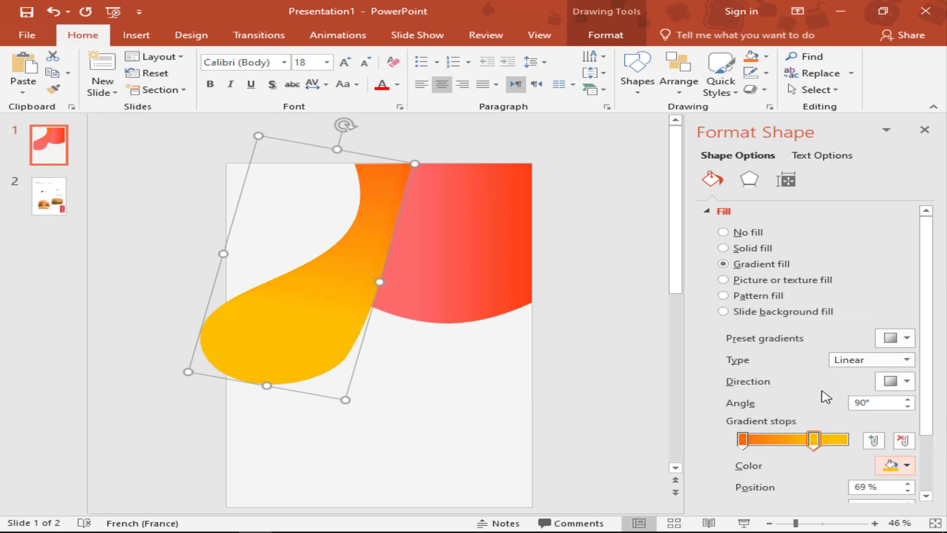
pyautogui.scroll(-2, 896, 473)
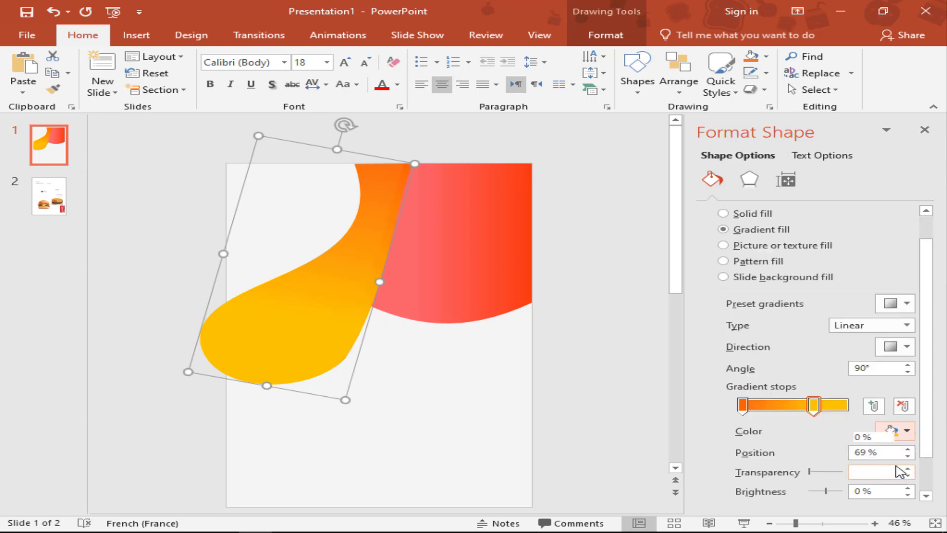
pyautogui.scroll(-1, 896, 473)
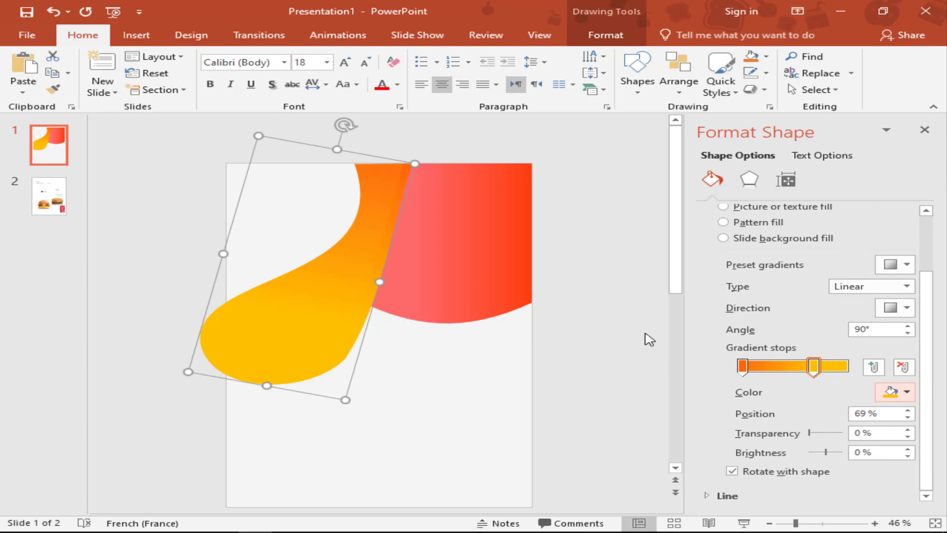
# Step: Deselect the curved shape, close the Format Background pane and zoom in on the curves
pyautogui.click(487, 364)
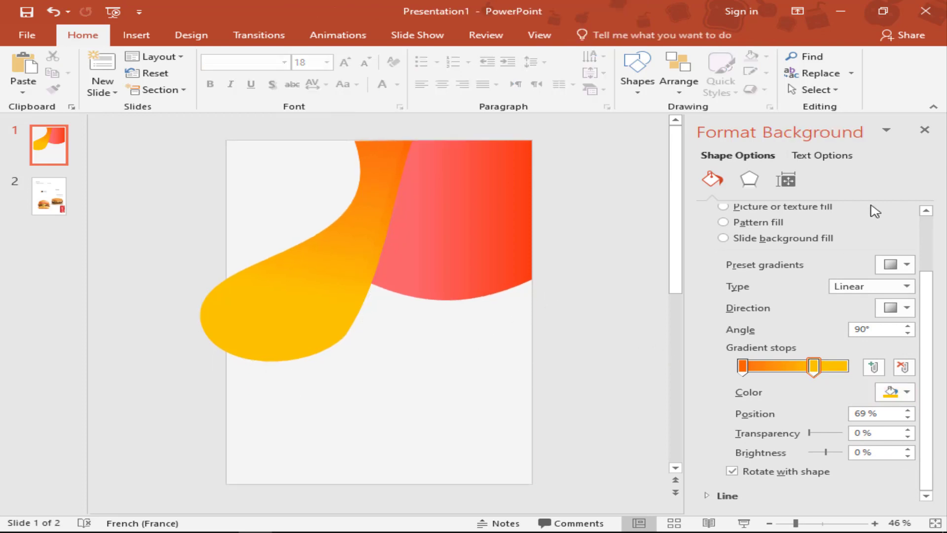
pyautogui.click(926, 131)
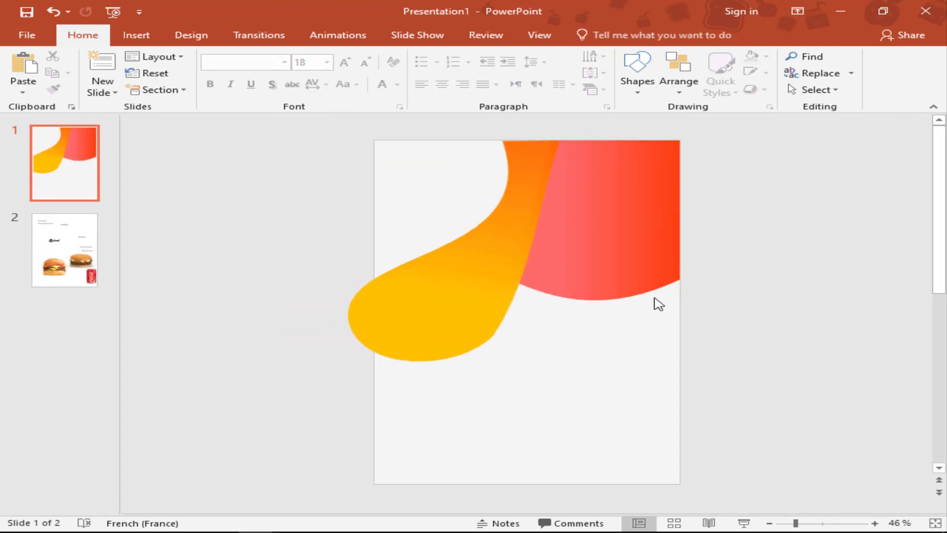
pyautogui.click(830, 525)
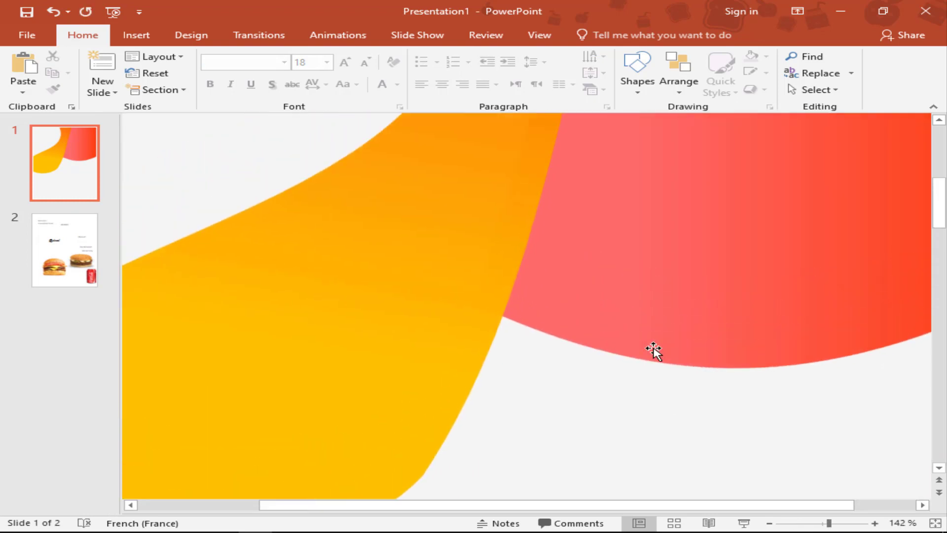
pyautogui.moveTo(939, 170); pyautogui.dragTo(939, 148)
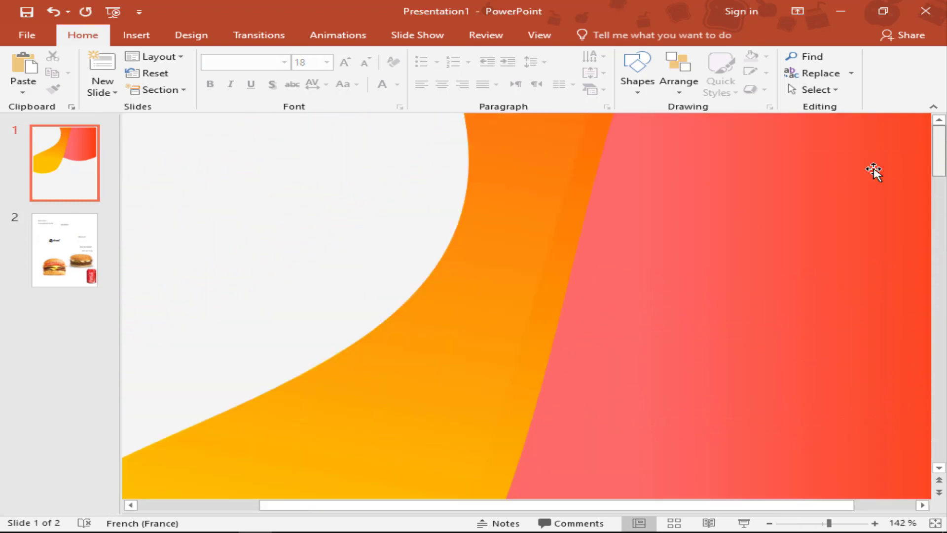
# Step: Try Edit Points on the orange curved shape, exit without changes, and zoom back to 50%
pyautogui.click(598, 170)
pyautogui.rightClick(573, 154)
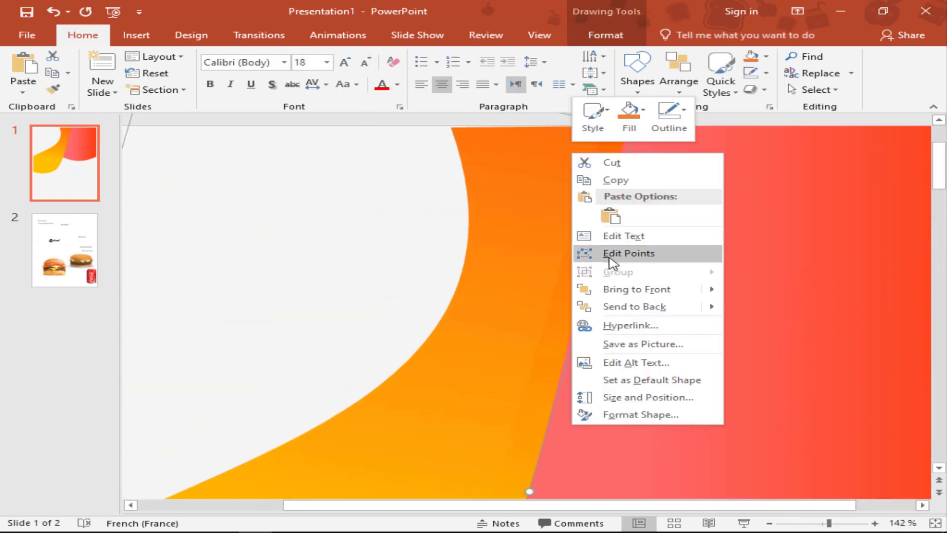
pyautogui.click(609, 257)
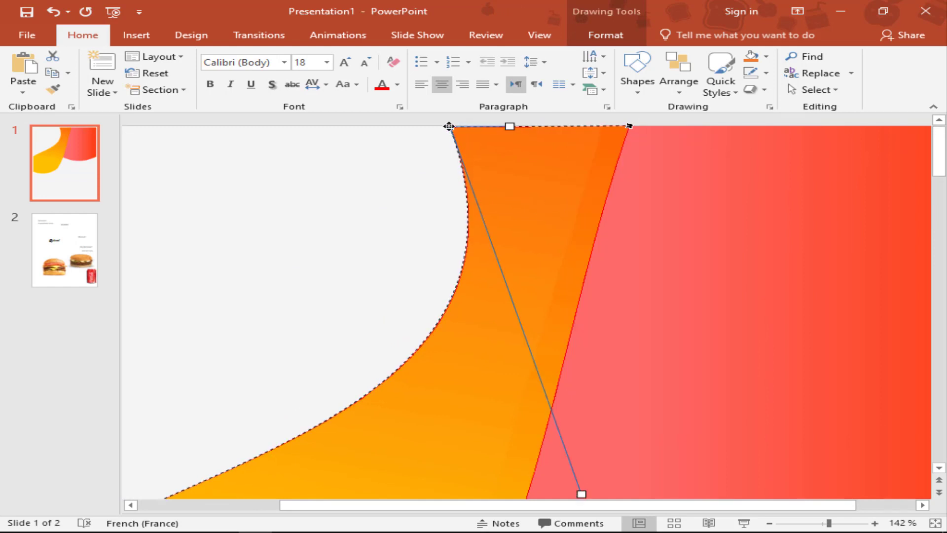
pyautogui.click(435, 222)
pyautogui.scroll(-3, 656, 332)
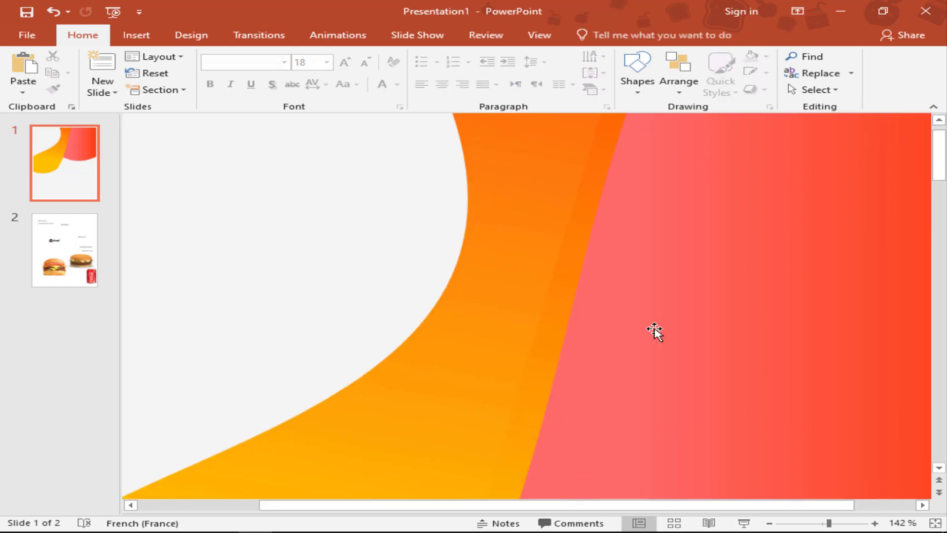
pyautogui.moveTo(828, 523); pyautogui.dragTo(798, 523)
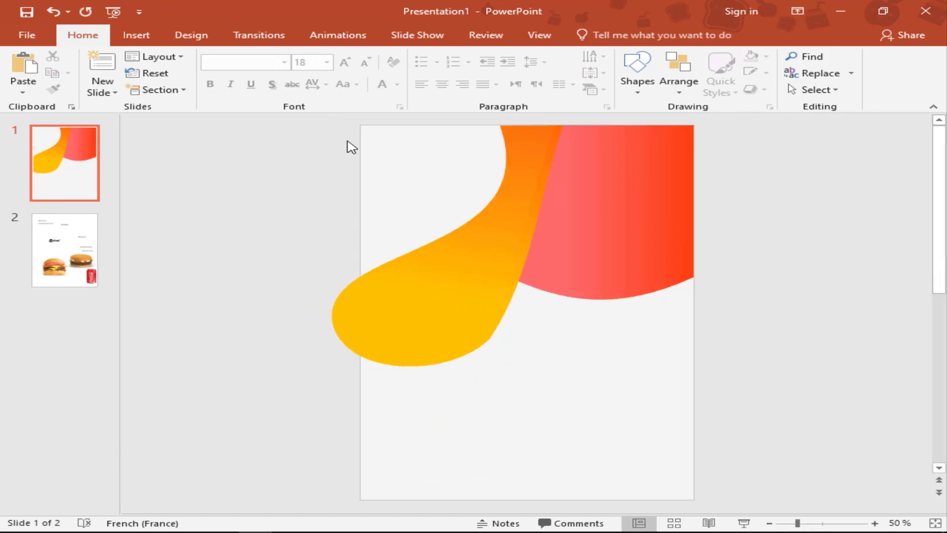
# Step: Draw an 8-point star on the lower page, flatten its points, then delete it
pyautogui.click(632, 92)
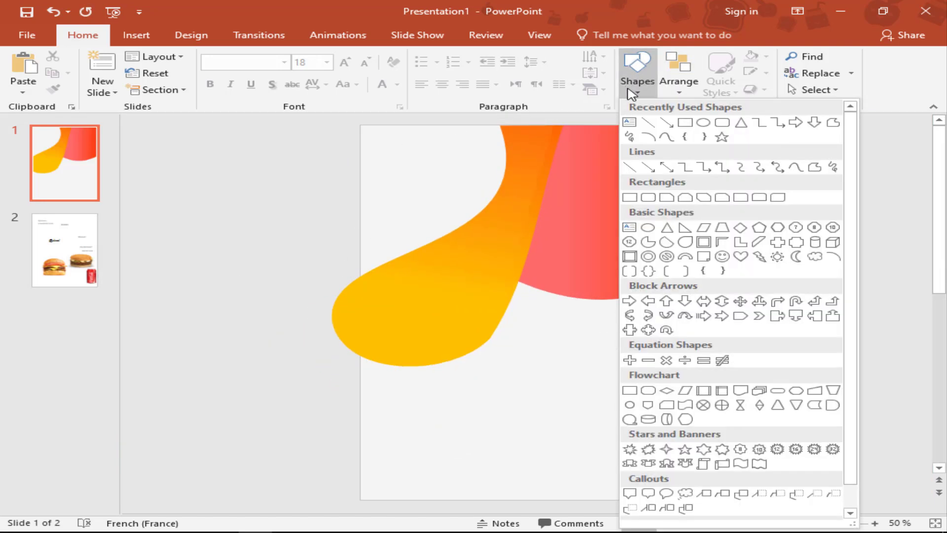
pyautogui.click(684, 92)
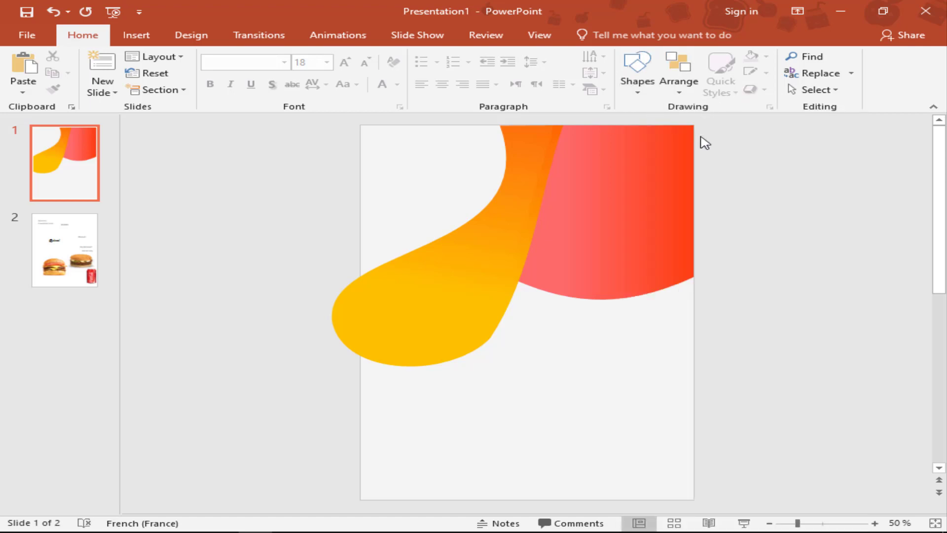
pyautogui.click(641, 98)
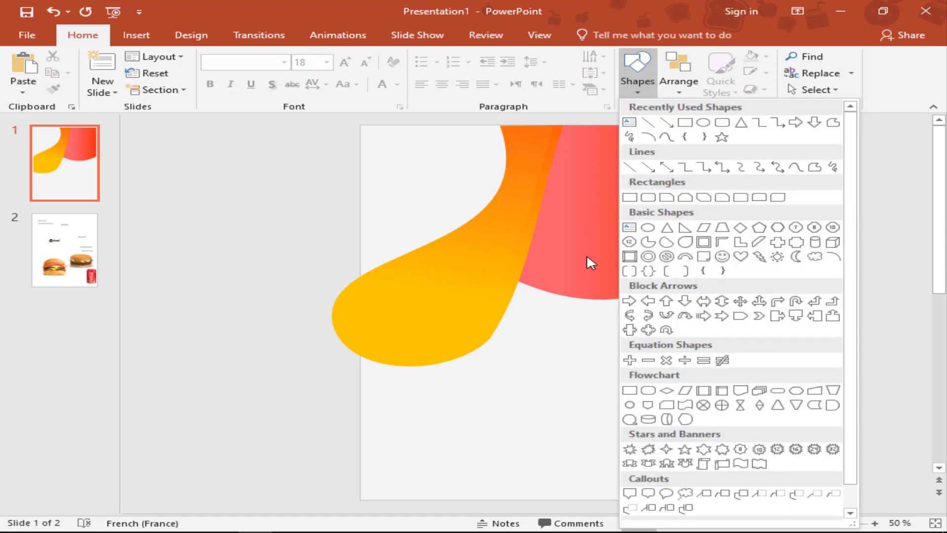
pyautogui.scroll(-1, 692, 393)
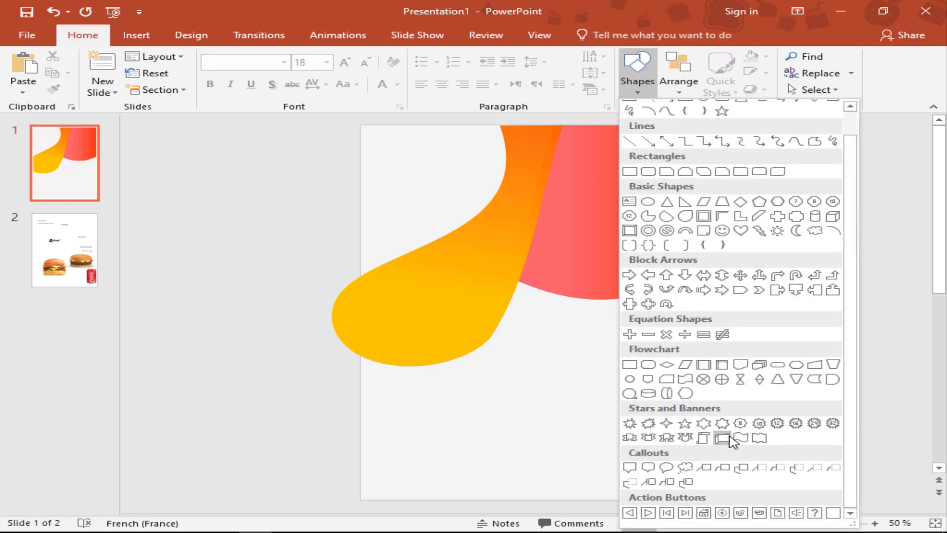
pyautogui.click(741, 425)
pyautogui.moveTo(647, 362)
pyautogui.mouseDown()
pyautogui.moveTo(525, 427)
pyautogui.moveTo(480, 478)
pyautogui.mouseUp()
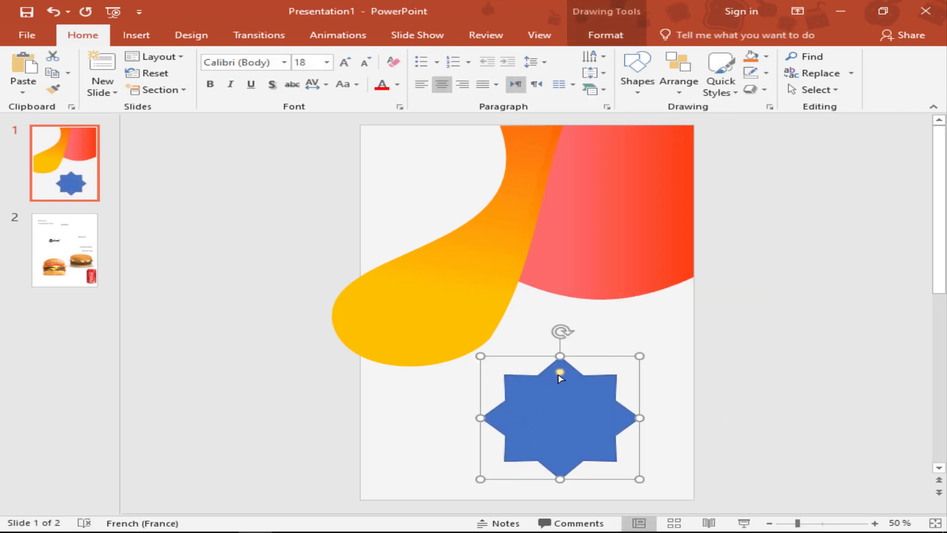
pyautogui.moveTo(560, 372); pyautogui.dragTo(560, 365)
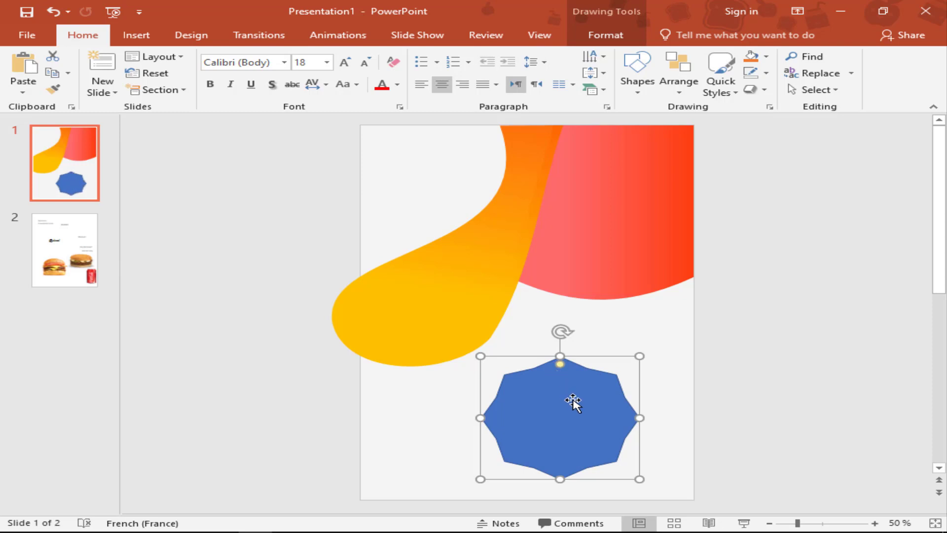
pyautogui.press('Delete')
# Step: Try a star with more points, flatten its points, and delete that one too
pyautogui.click(637, 81)
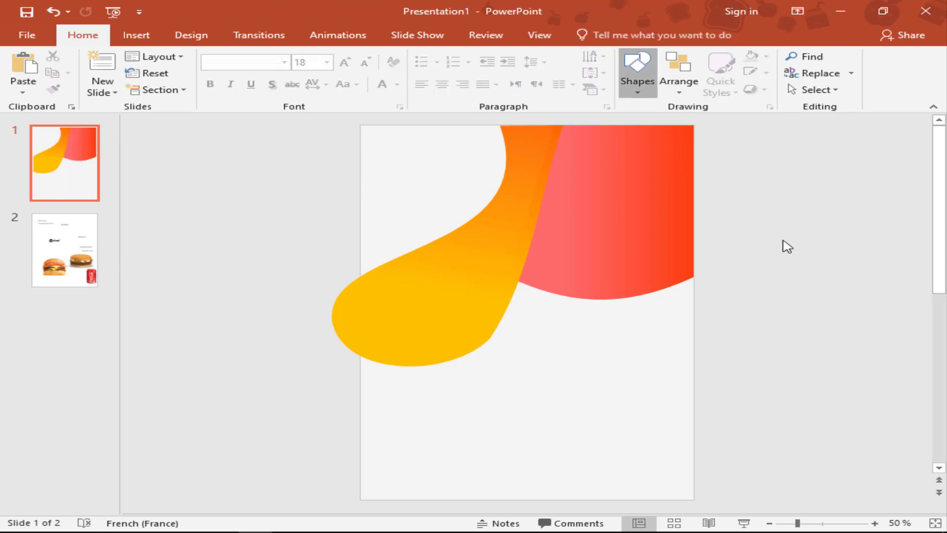
pyautogui.scroll(-1, 784, 424)
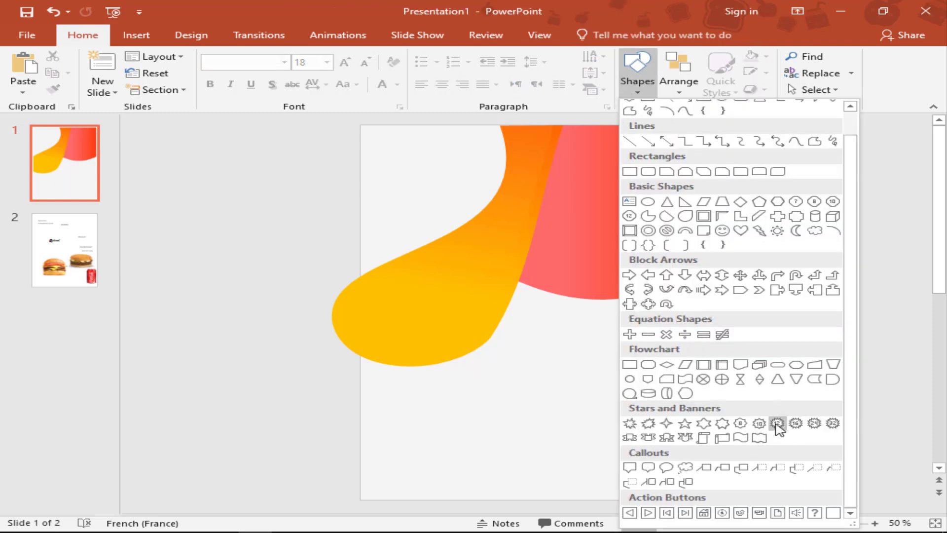
pyautogui.click(777, 423)
pyautogui.moveTo(649, 340); pyautogui.dragTo(475, 484)
pyautogui.moveTo(560, 354); pyautogui.dragTo(562, 347)
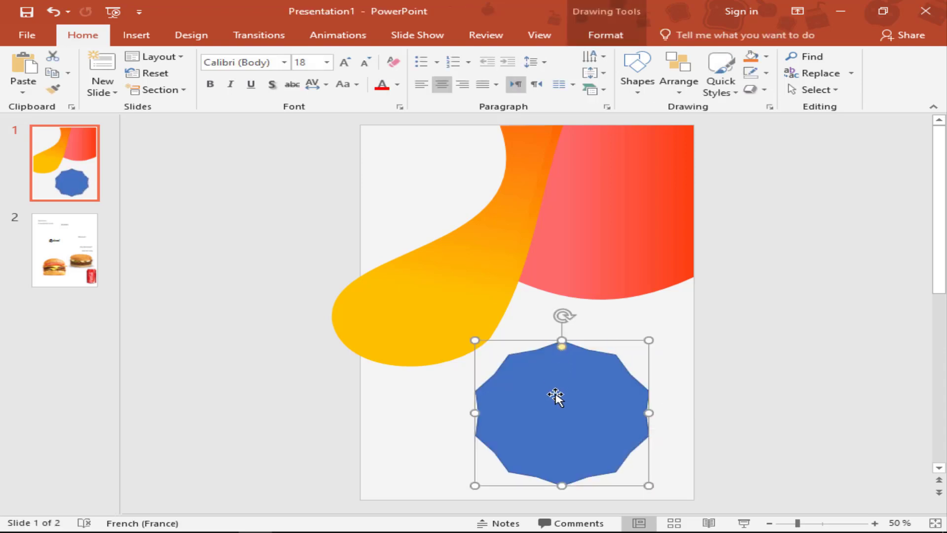
pyautogui.press('Delete')
# Step: Draw a many-pointed star in the lower half and flatten its points into a scalloped badge
pyautogui.click(637, 83)
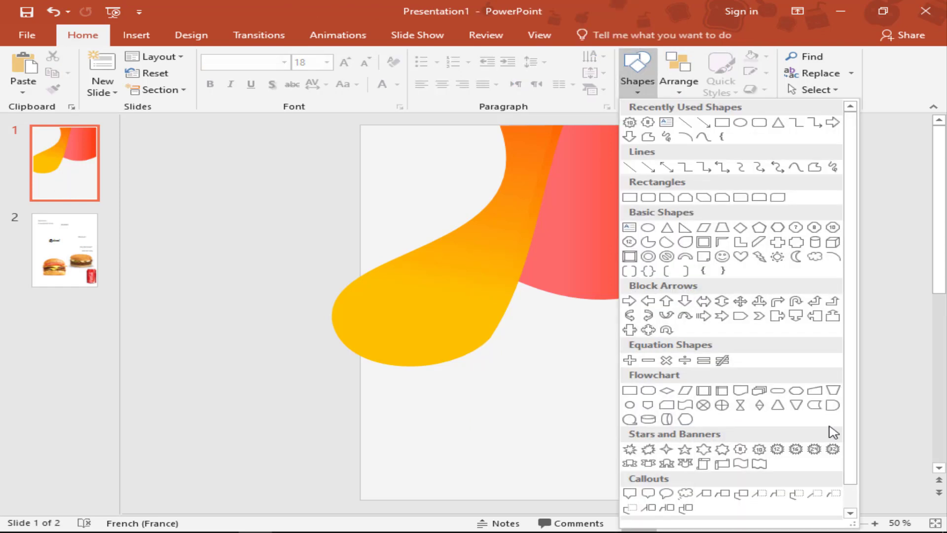
pyautogui.click(798, 450)
pyautogui.moveTo(658, 376); pyautogui.dragTo(454, 513)
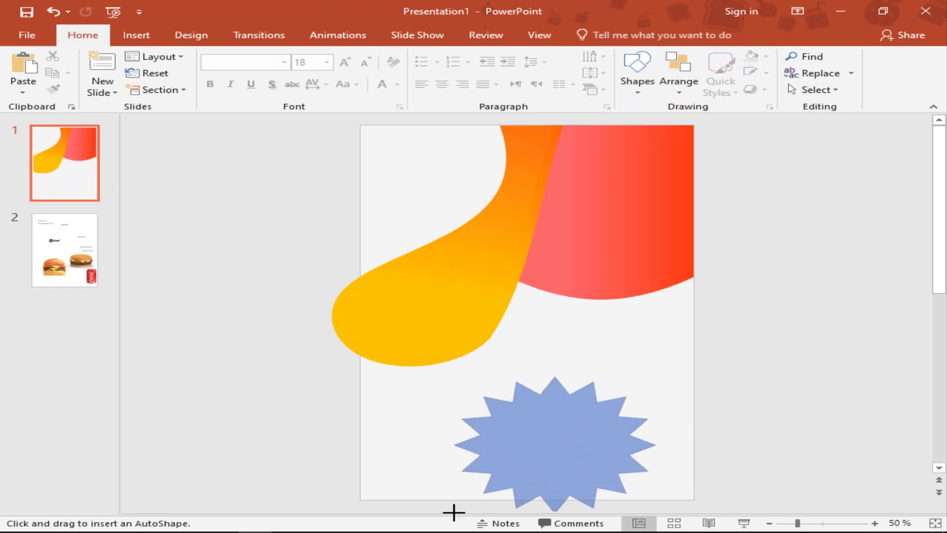
pyautogui.moveTo(554, 387); pyautogui.dragTo(508, 326)
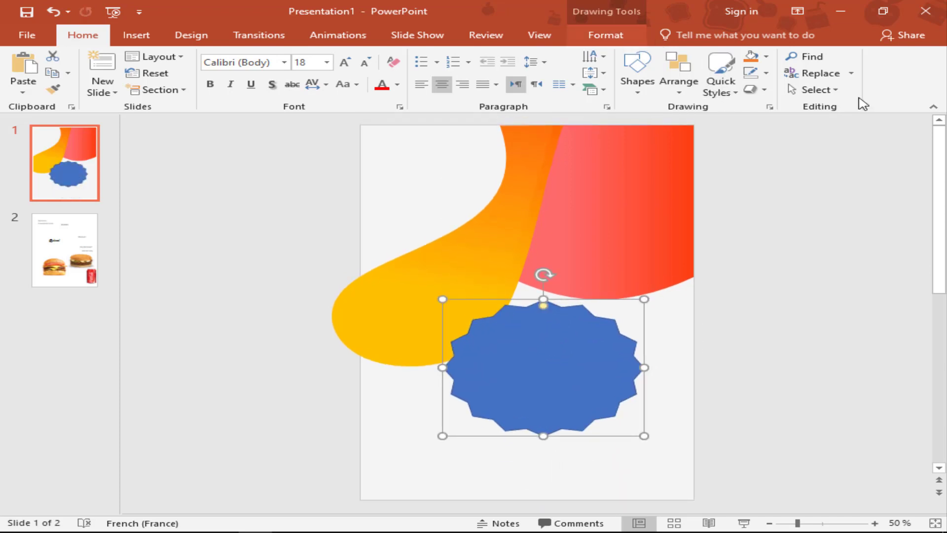
# Step: Size the star to 5 × 5 cm, then change it to 8 × 8 cm
pyautogui.click(879, 63)
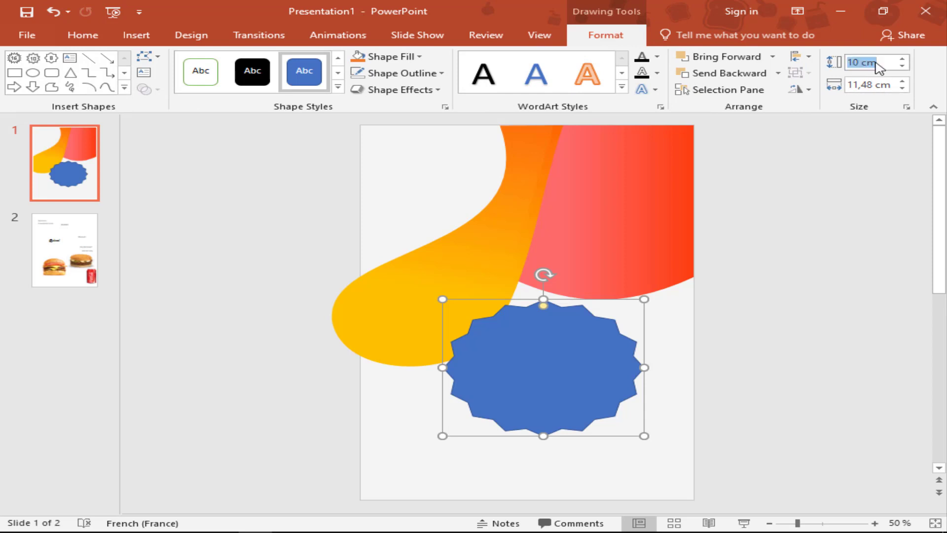
pyautogui.write('5')
pyautogui.click(877, 84)
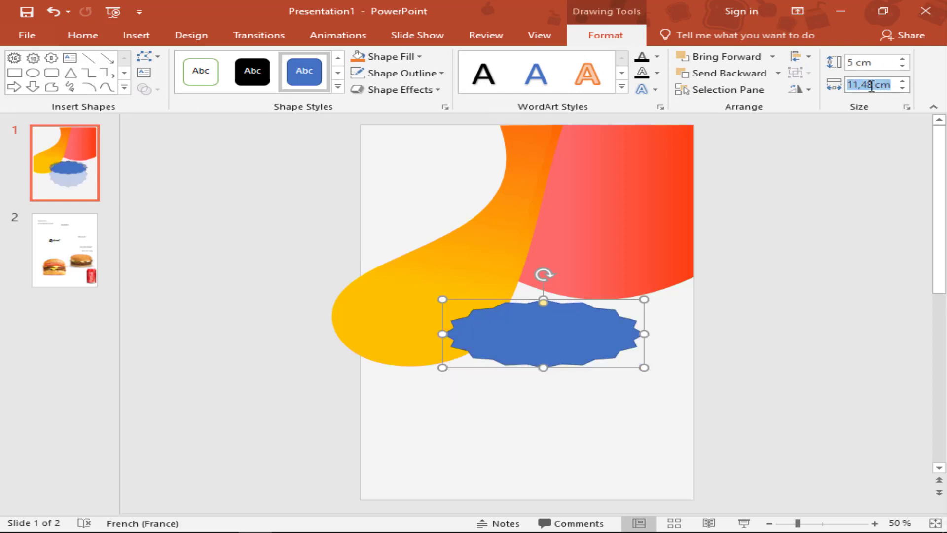
pyautogui.write('5')
pyautogui.click(872, 63)
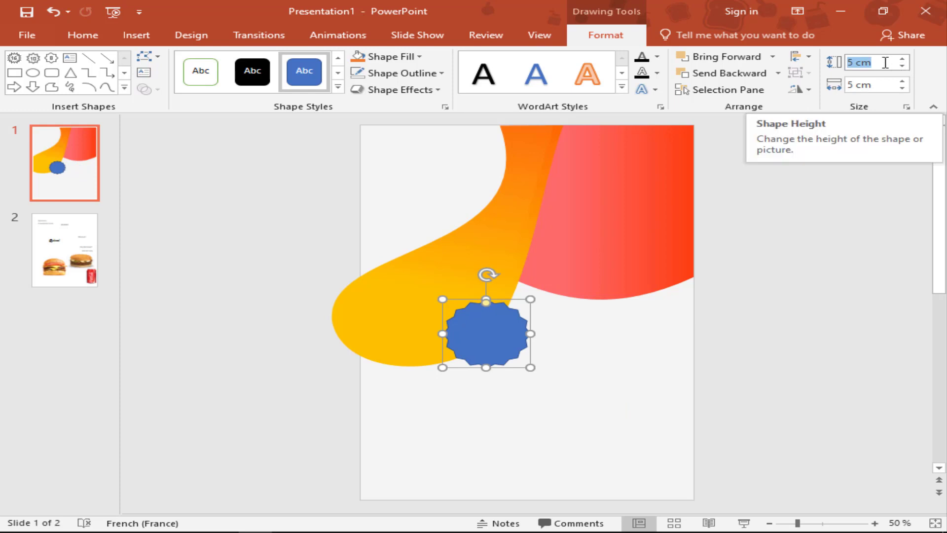
pyautogui.write('8')
pyautogui.press('Tab')
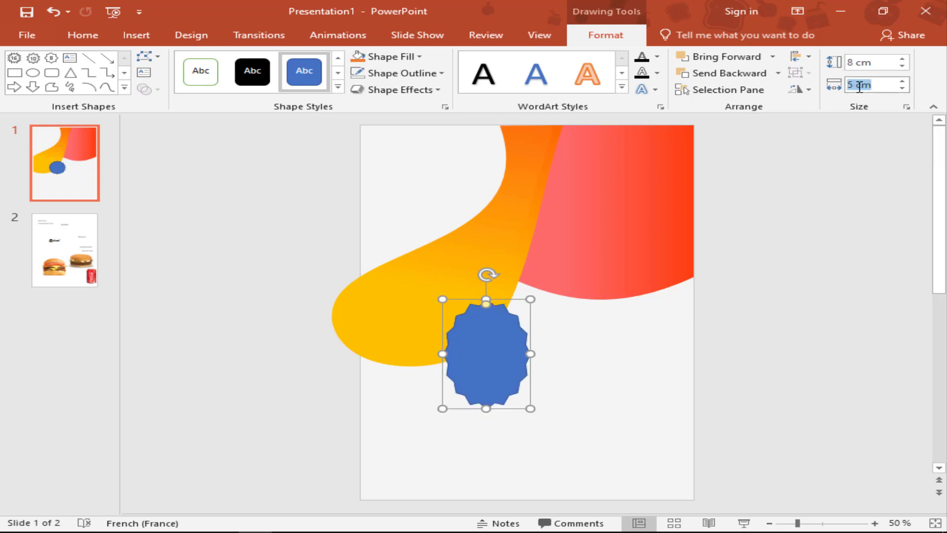
pyautogui.write('8')
pyautogui.press('Return')
# Step: Move the star onto the orange curve at the upper left and shrink it slightly
pyautogui.moveTo(531, 351); pyautogui.dragTo(452, 228)
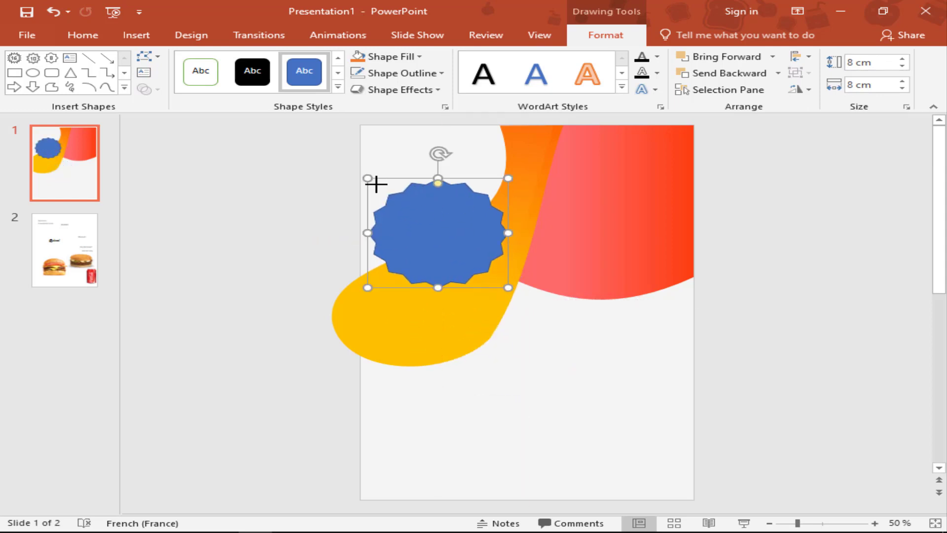
pyautogui.moveTo(376, 184); pyautogui.dragTo(387, 191)
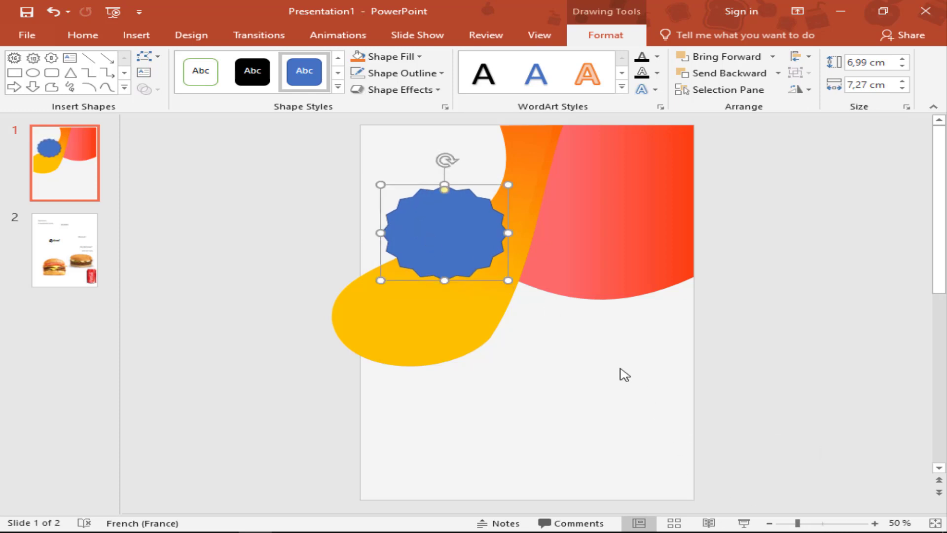
pyautogui.moveTo(451, 226); pyautogui.dragTo(449, 215)
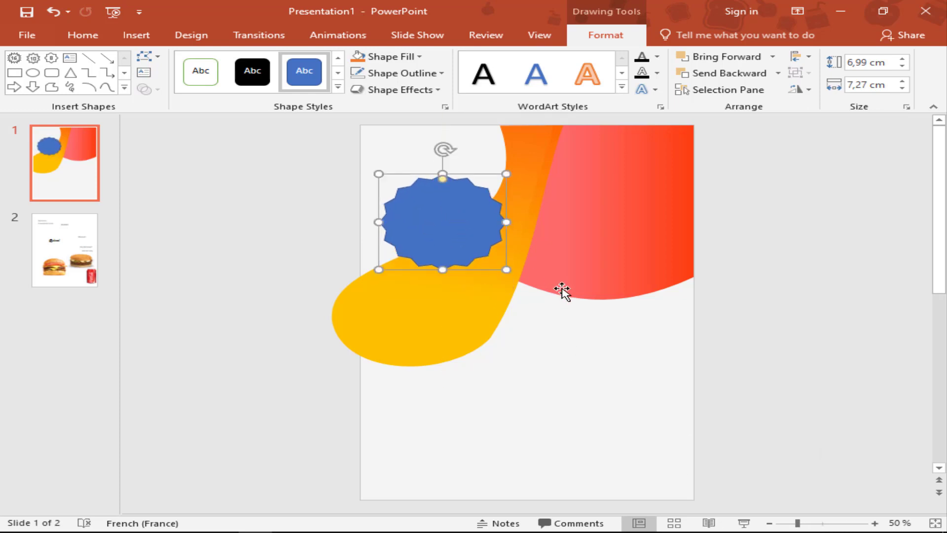
pyautogui.hotkey('ctrl', 'z')
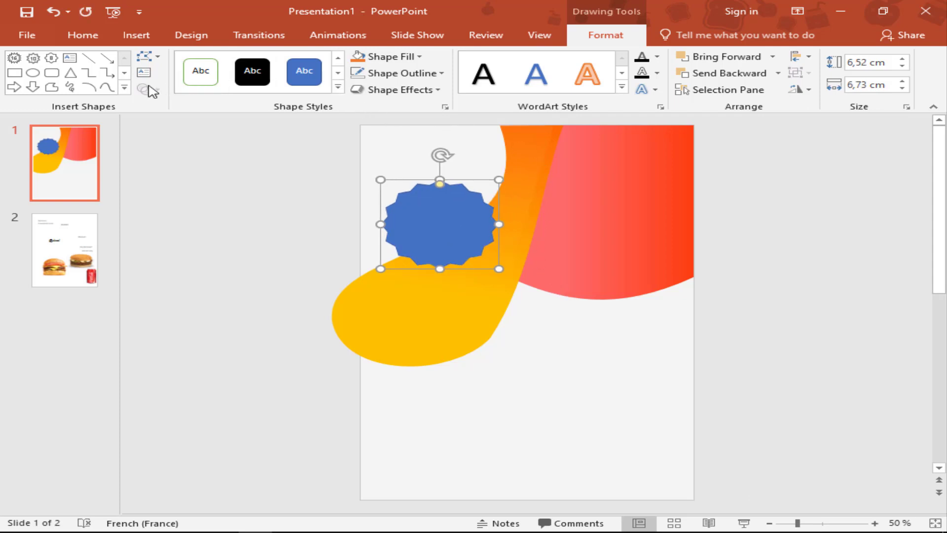
pyautogui.click(33, 73)
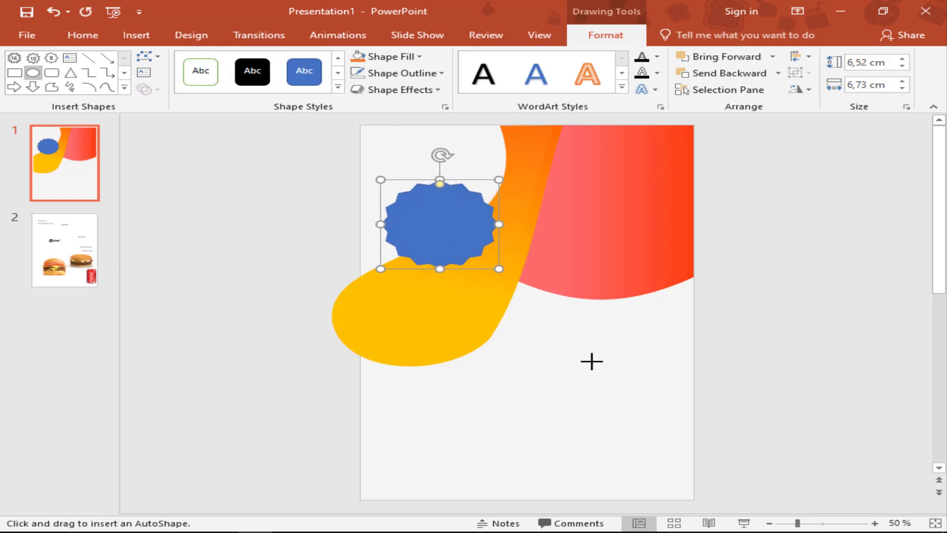
# Step: Draw a circle below the curves and give it a gradient fill in Format Shape
pyautogui.moveTo(617, 350); pyautogui.dragTo(533, 416)
pyautogui.rightClick(567, 394)
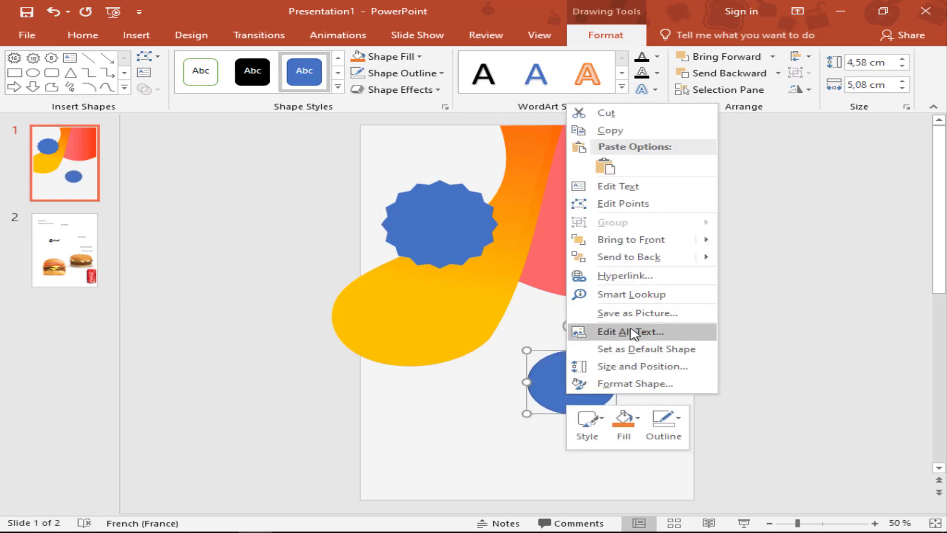
pyautogui.click(627, 383)
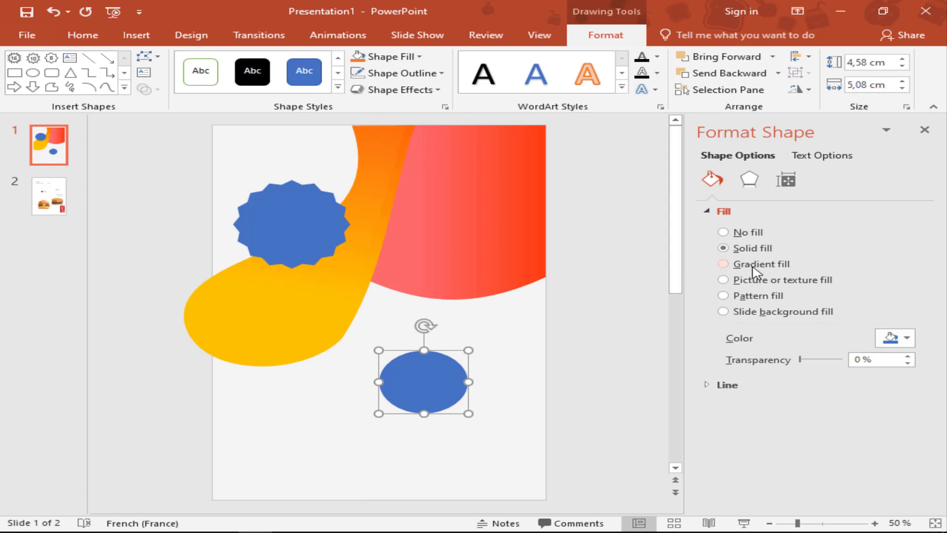
pyautogui.click(755, 265)
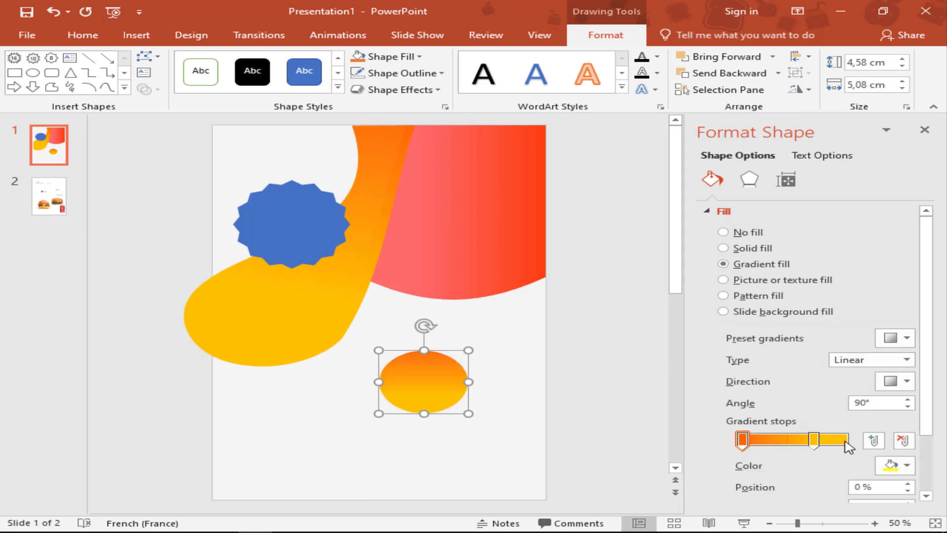
# Step: Set the 69% gradient stop to a custom dark orange, RGB 226, 91, 0
pyautogui.click(814, 440)
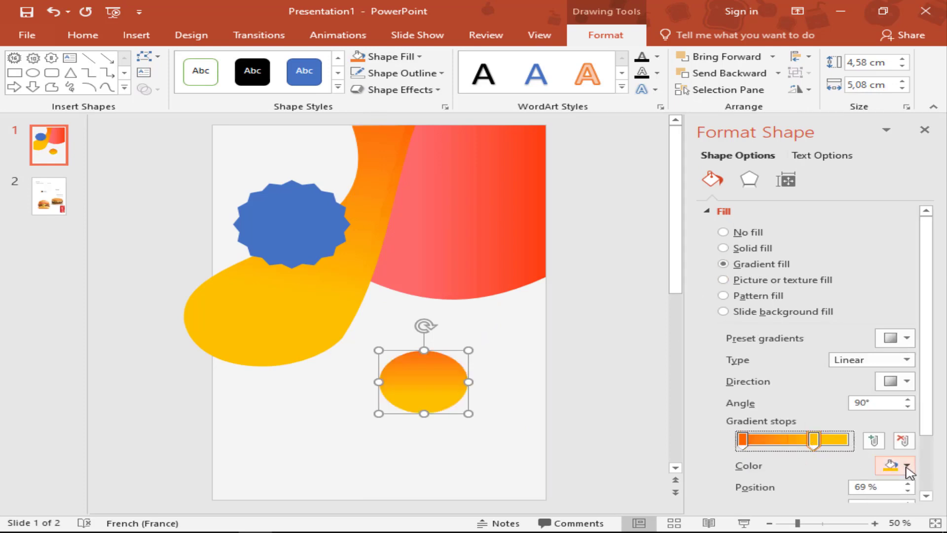
pyautogui.click(907, 466)
pyautogui.click(793, 420)
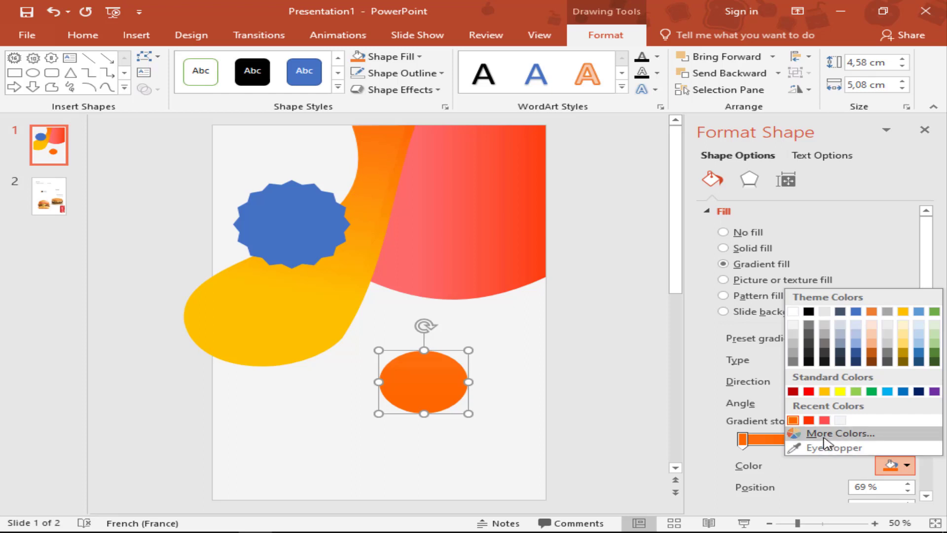
pyautogui.click(838, 434)
pyautogui.click(410, 147)
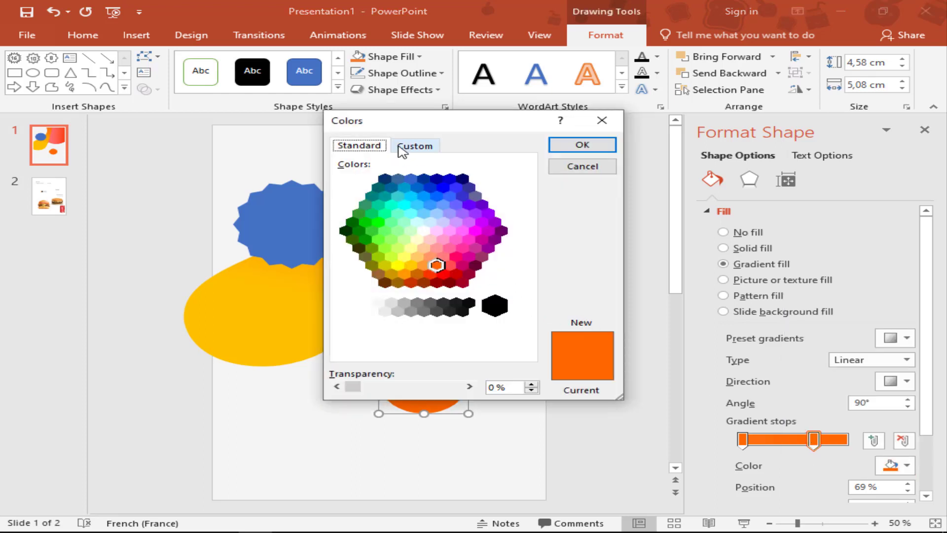
pyautogui.moveTo(526, 222); pyautogui.dragTo(523, 228)
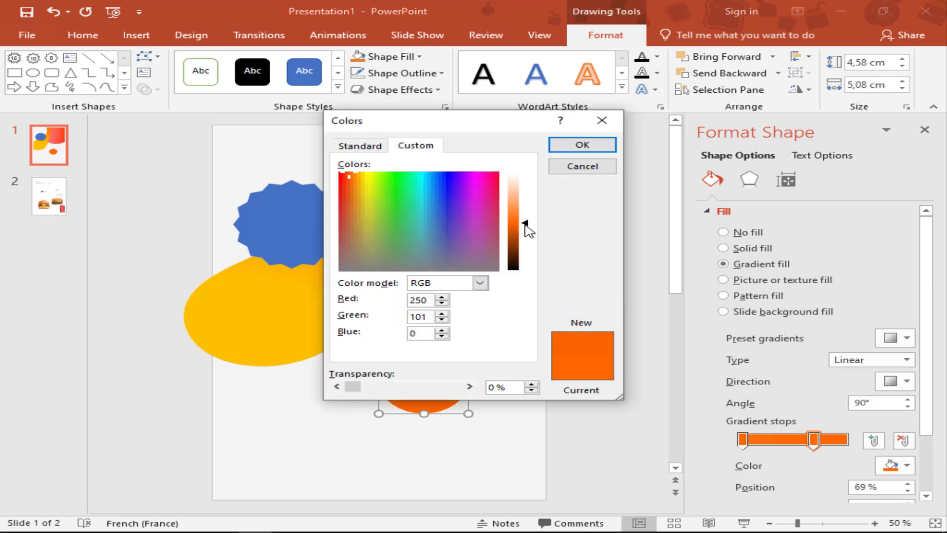
pyautogui.click(582, 145)
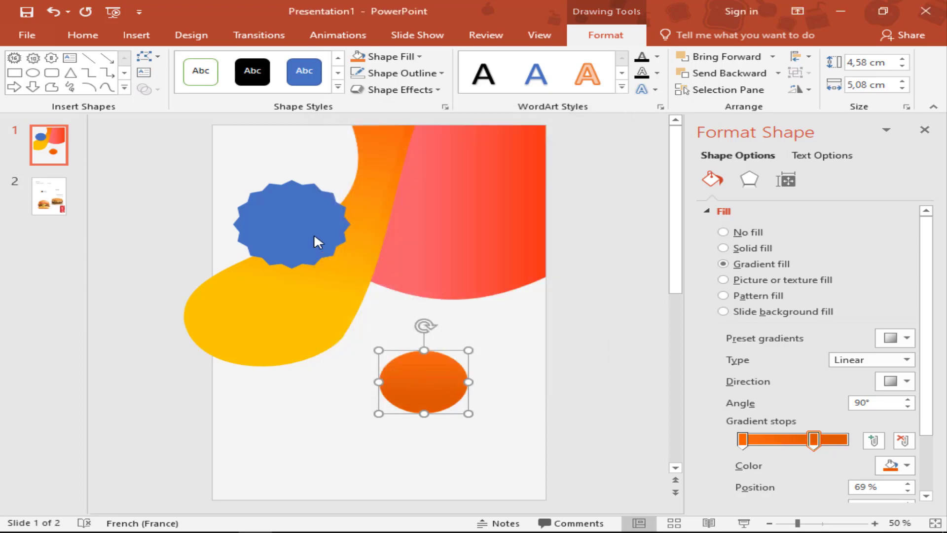
# Step: Try an orange gradient fill on the star badge, then select the orange circle
pyautogui.click(321, 238)
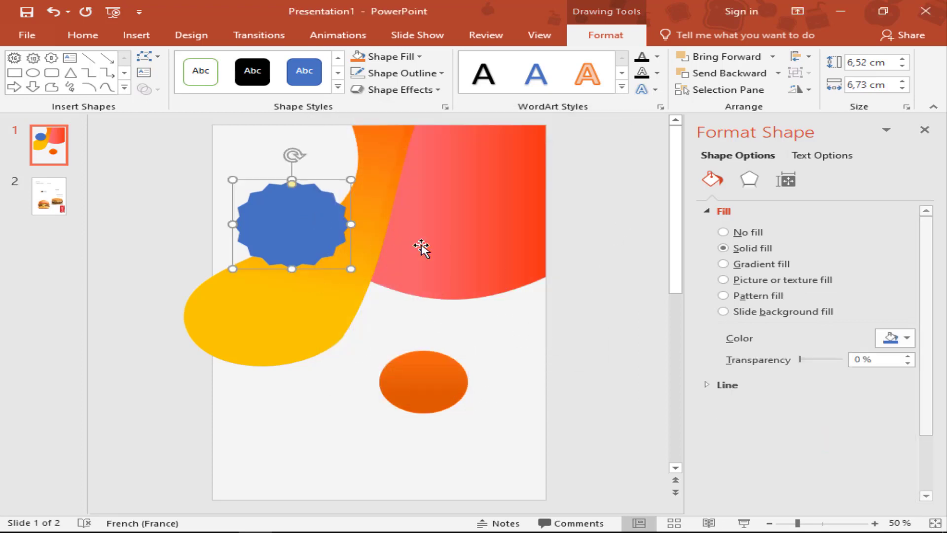
pyautogui.click(723, 264)
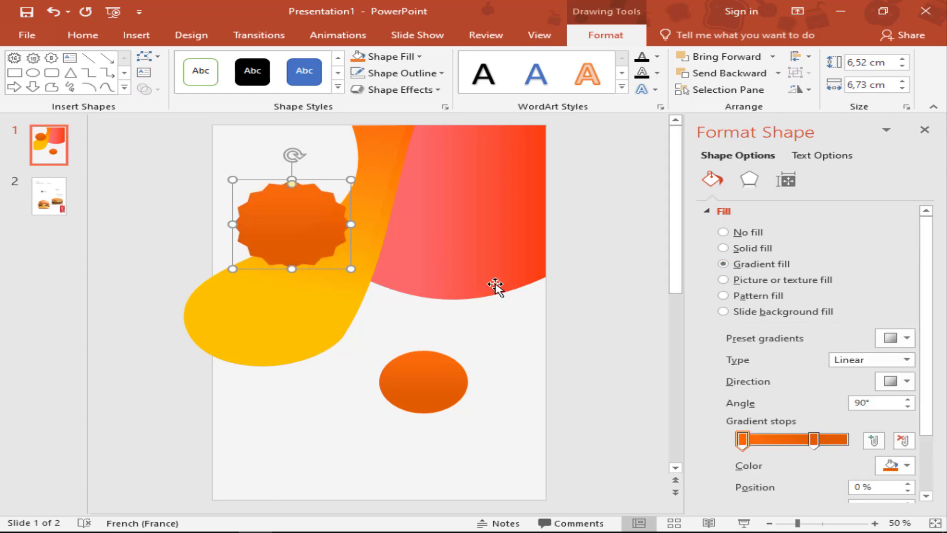
pyautogui.press('Up')
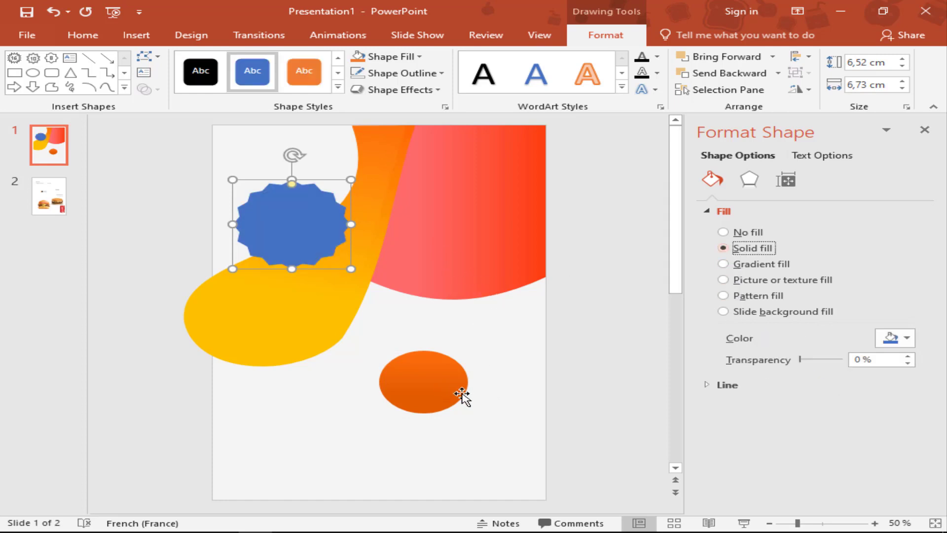
pyautogui.click(747, 266)
pyautogui.click(437, 384)
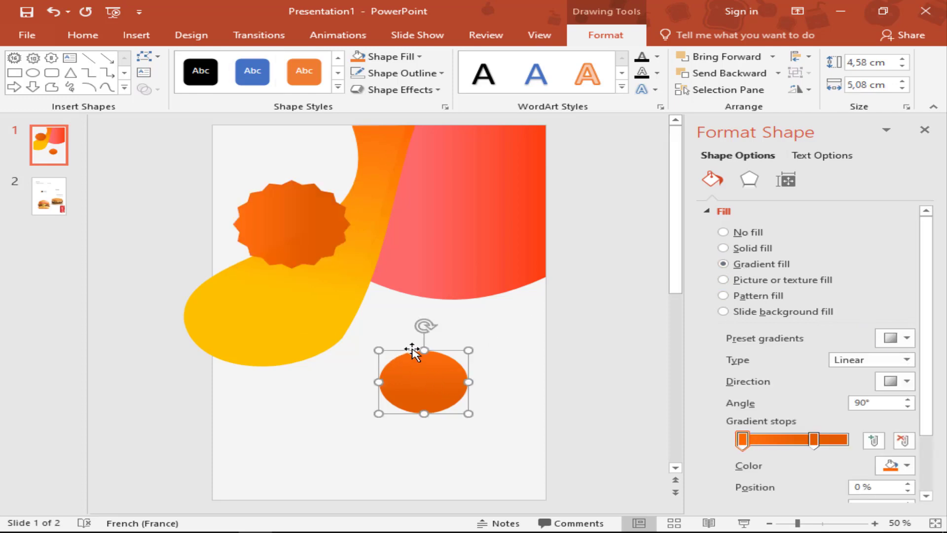
# Step: Enlarge the orange circle to about 5.4 cm, move it over the star, and add a 50 % text box
pyautogui.moveTo(469, 351); pyautogui.dragTo(478, 339)
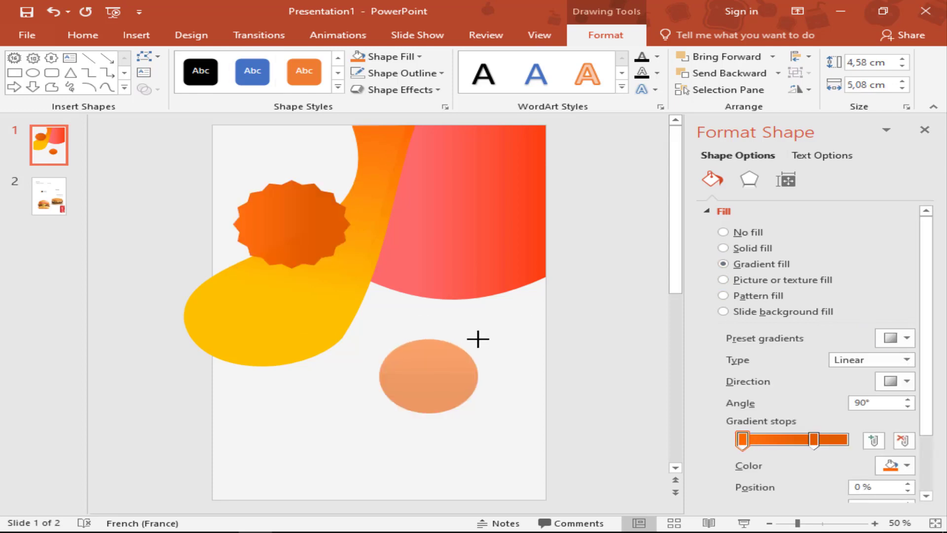
pyautogui.moveTo(435, 377); pyautogui.dragTo(294, 226)
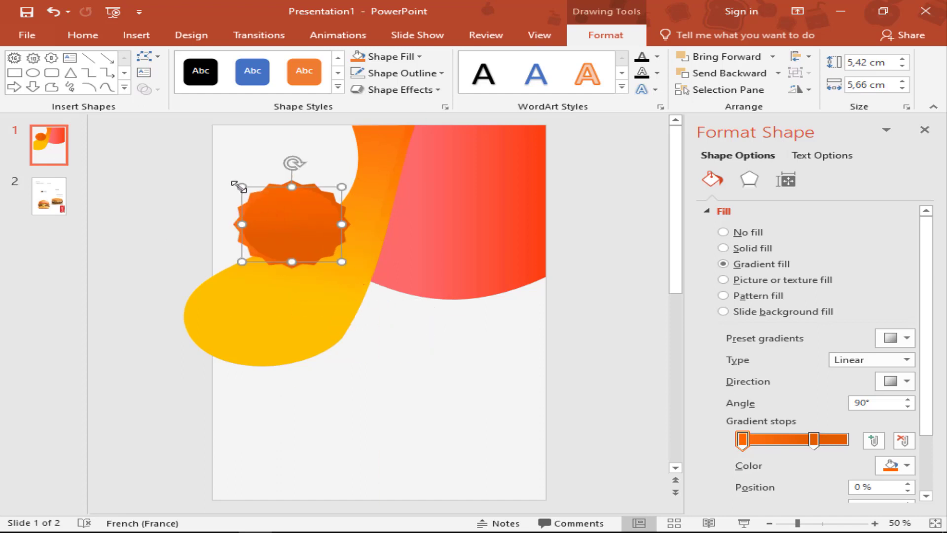
pyautogui.click(310, 242)
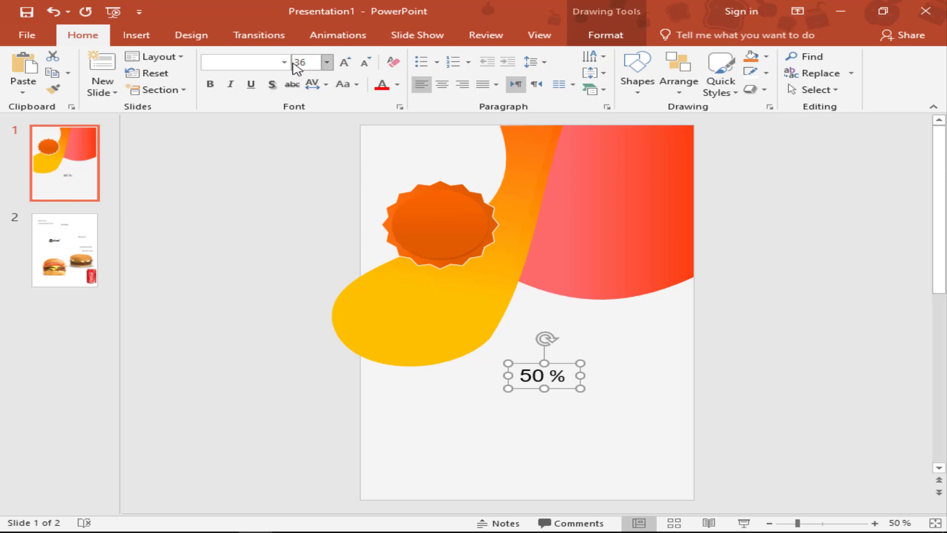
# Step: Enlarge the 50 % to 44 pt on one line, move it onto the orange badge, and make it white
pyautogui.click(345, 61)
pyautogui.click(345, 62)
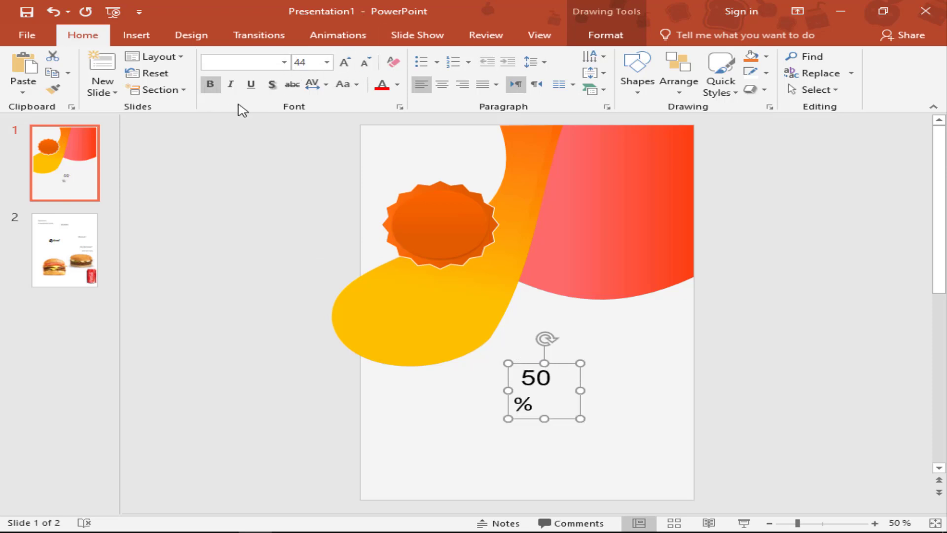
pyautogui.moveTo(580, 390); pyautogui.dragTo(588, 393)
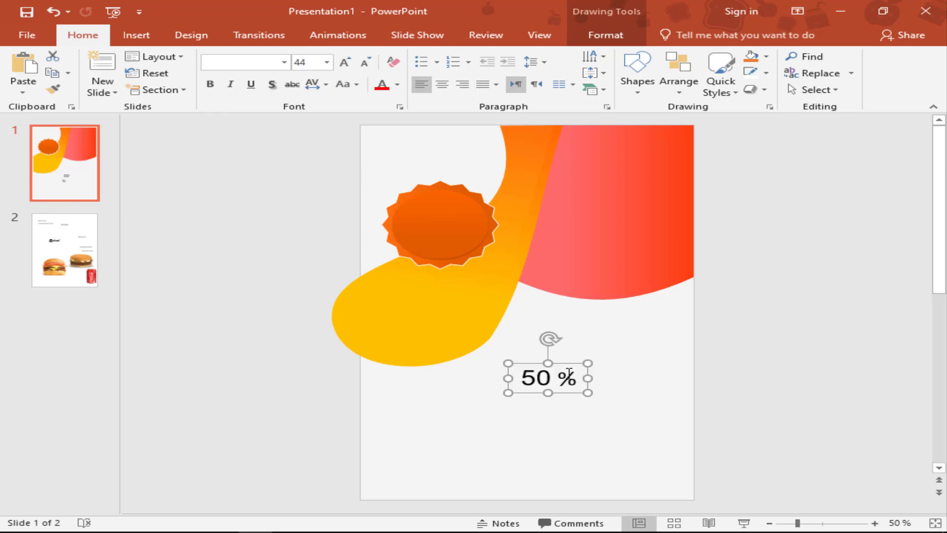
pyautogui.moveTo(563, 364); pyautogui.dragTo(455, 198)
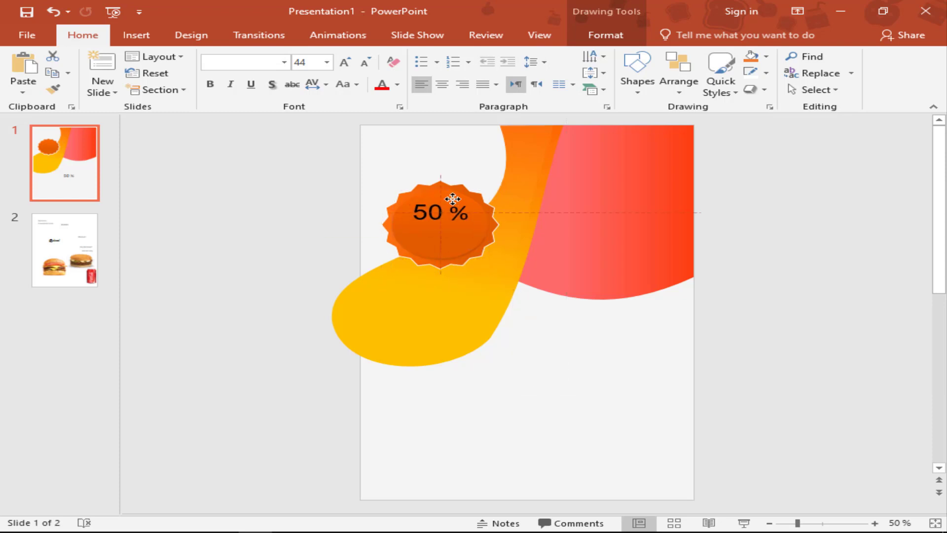
pyautogui.click(768, 58)
pyautogui.click(397, 85)
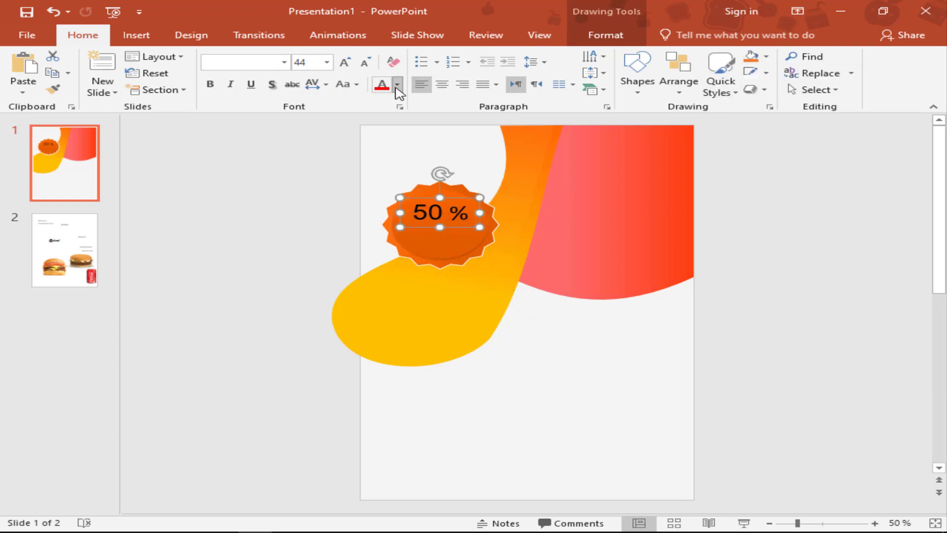
pyautogui.click(396, 85)
pyautogui.click(383, 117)
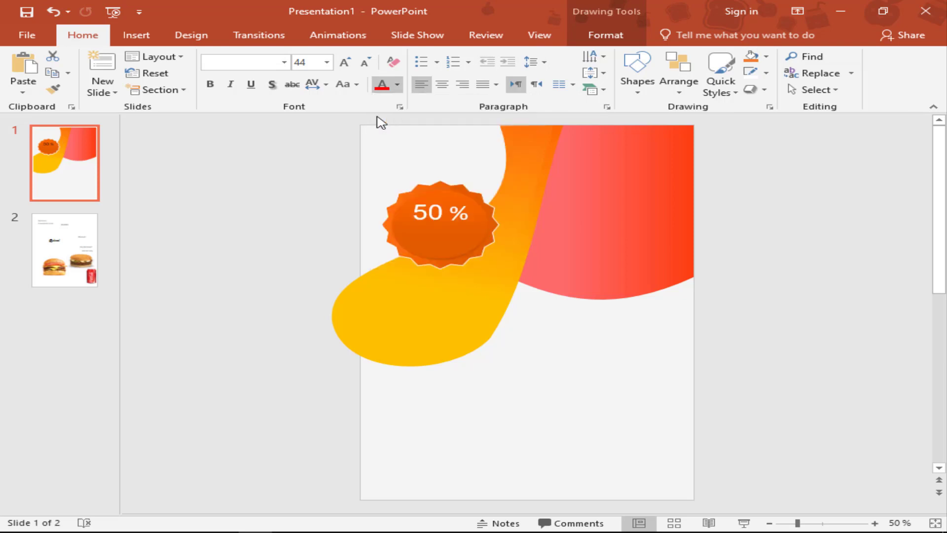
# Step: Bring the Discount label from slide 2 onto the badge as bold white 32 pt text under 50 %
pyautogui.click(90, 257)
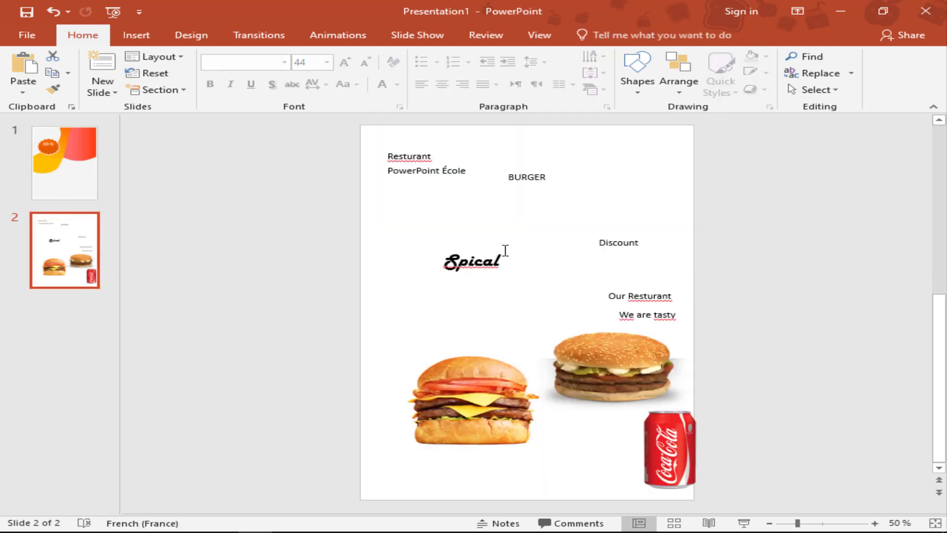
pyautogui.click(620, 240)
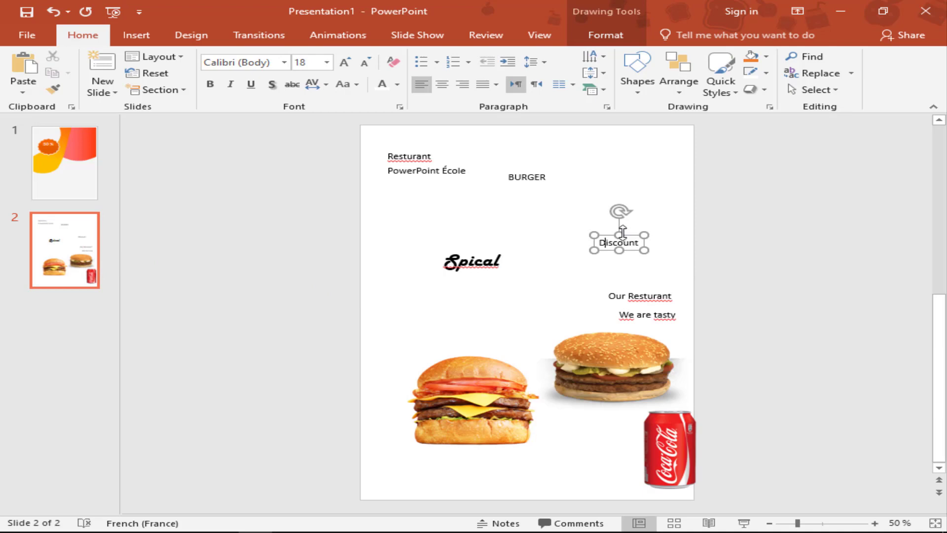
pyautogui.click(622, 232)
pyautogui.moveTo(338, 220)
pyautogui.mouseDown()
pyautogui.moveTo(467, 252)
pyautogui.moveTo(624, 266)
pyautogui.moveTo(464, 235)
pyautogui.moveTo(439, 245)
pyautogui.mouseUp()
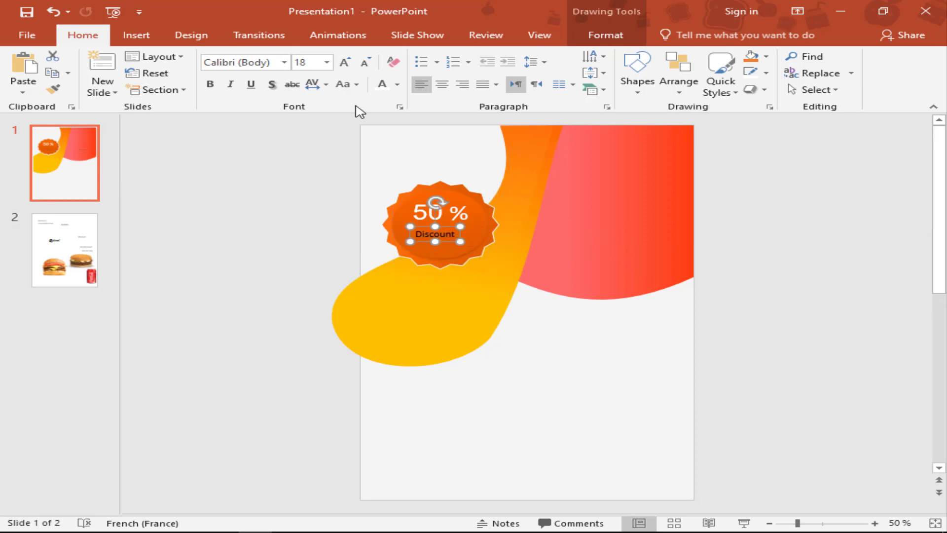
pyautogui.click(383, 84)
pyautogui.click(345, 62)
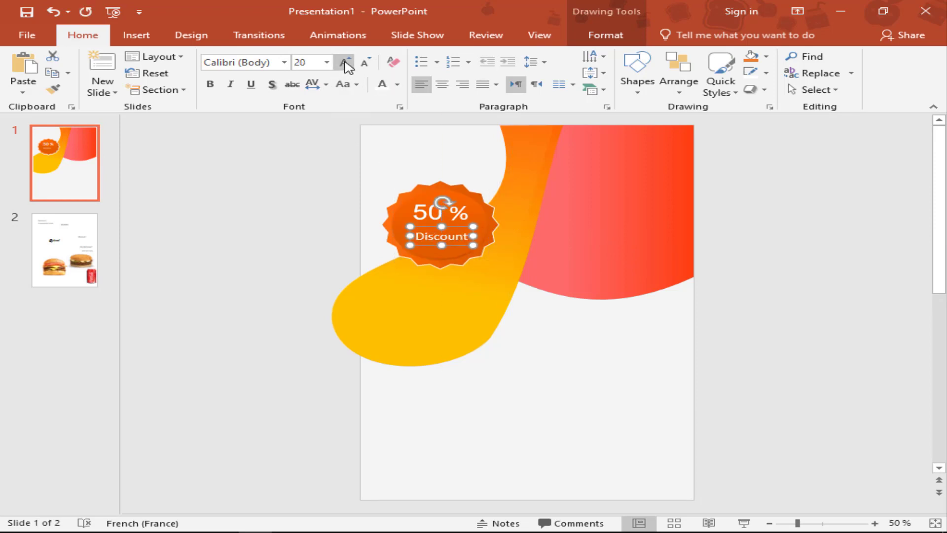
pyautogui.click(345, 62)
pyautogui.click(344, 62)
pyautogui.click(345, 62)
pyautogui.moveTo(460, 222); pyautogui.dragTo(453, 219)
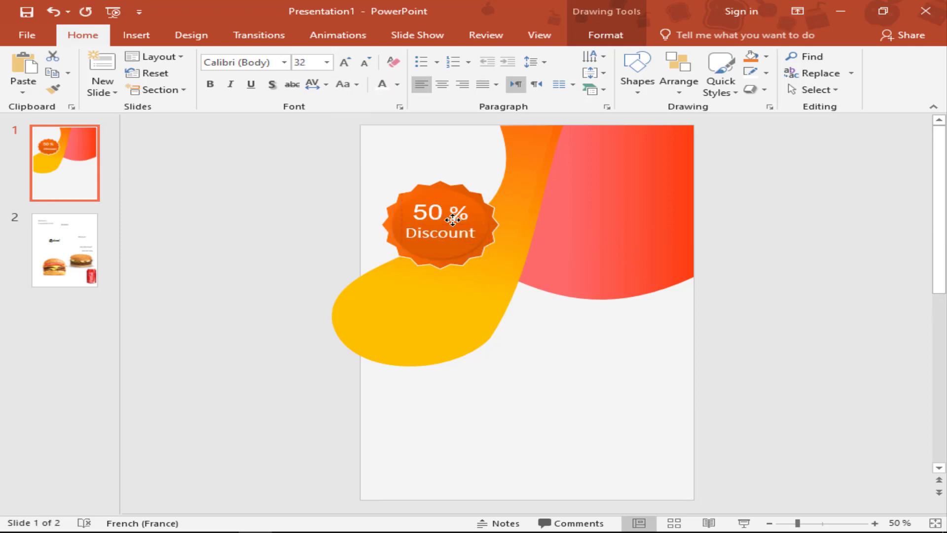
pyautogui.click(210, 85)
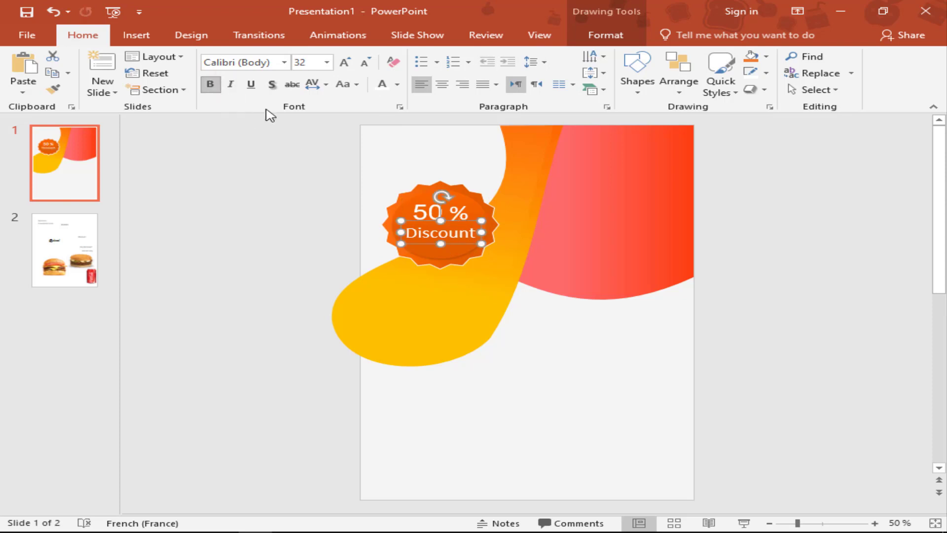
pyautogui.click(545, 333)
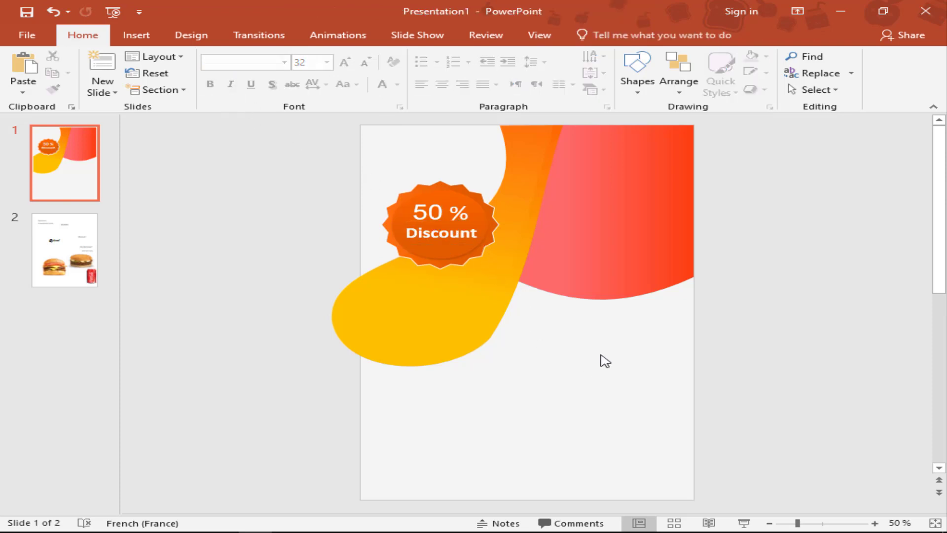
# Step: Paste Resturant and PowerPoint École from slide 2 onto slide 1, enlarged to 32 pt and bold
pyautogui.click(62, 242)
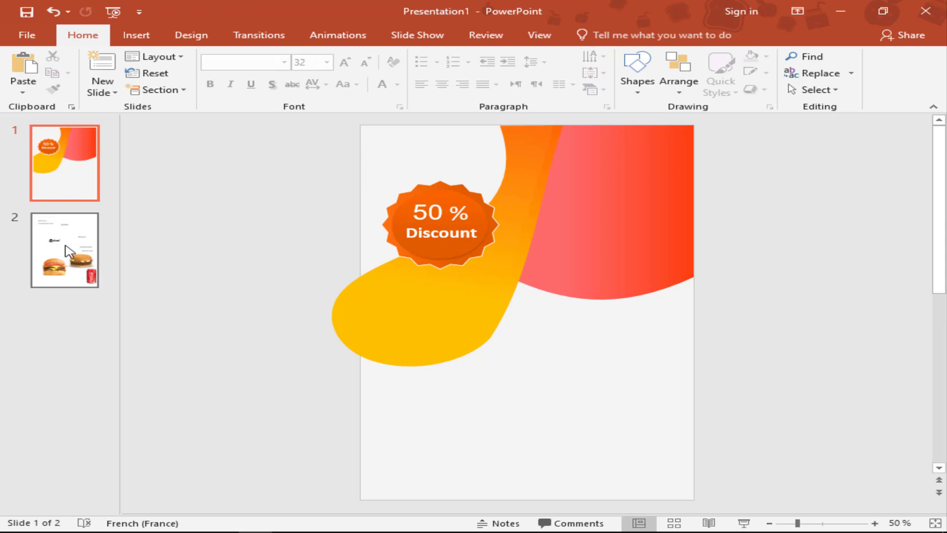
pyautogui.moveTo(345, 137); pyautogui.dragTo(495, 186)
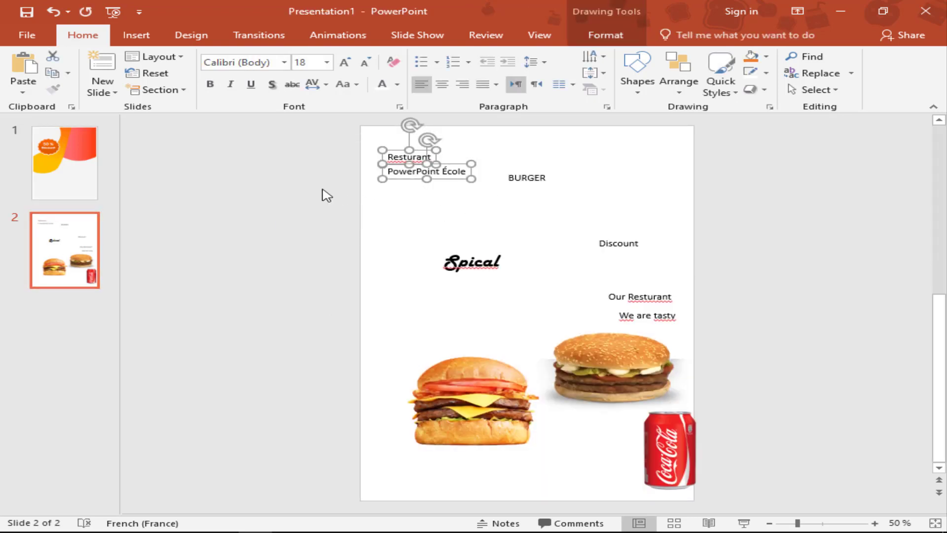
pyautogui.click(73, 157)
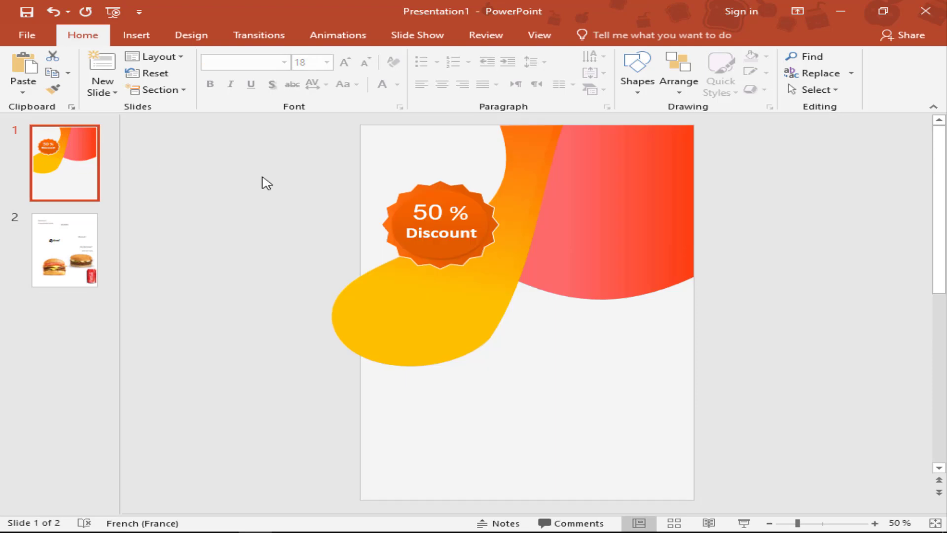
pyautogui.hotkey('ctrl', 'v')
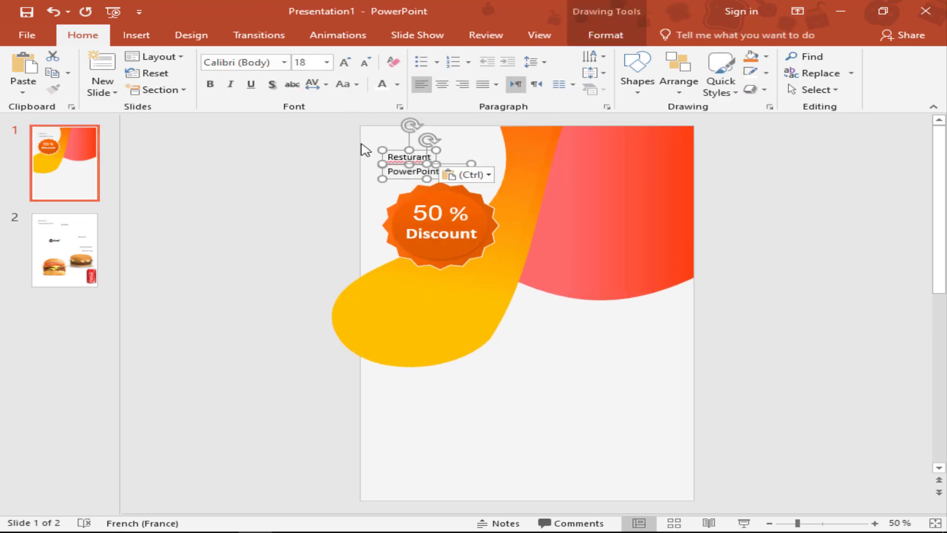
pyautogui.click(344, 62)
pyautogui.click(345, 63)
pyautogui.click(345, 62)
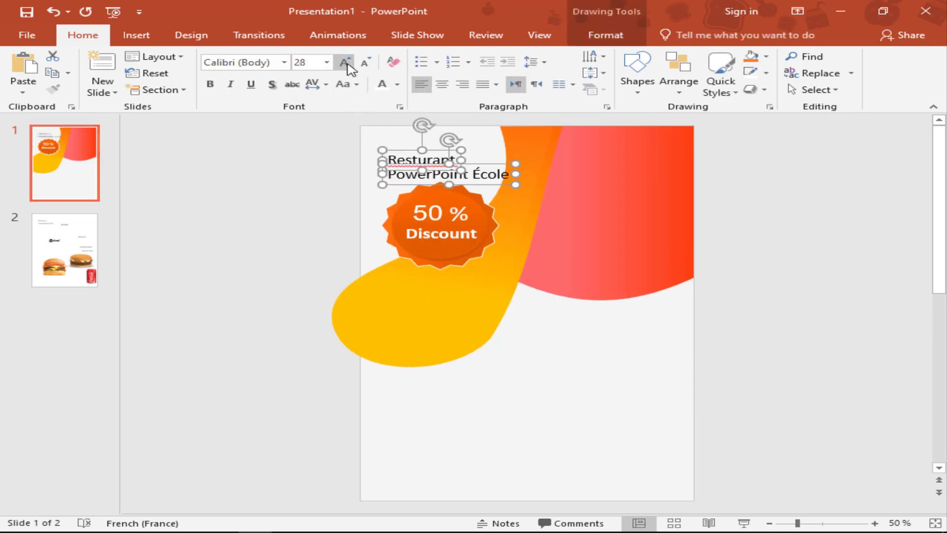
pyautogui.click(344, 62)
pyautogui.click(210, 84)
pyautogui.click(367, 190)
pyautogui.click(417, 162)
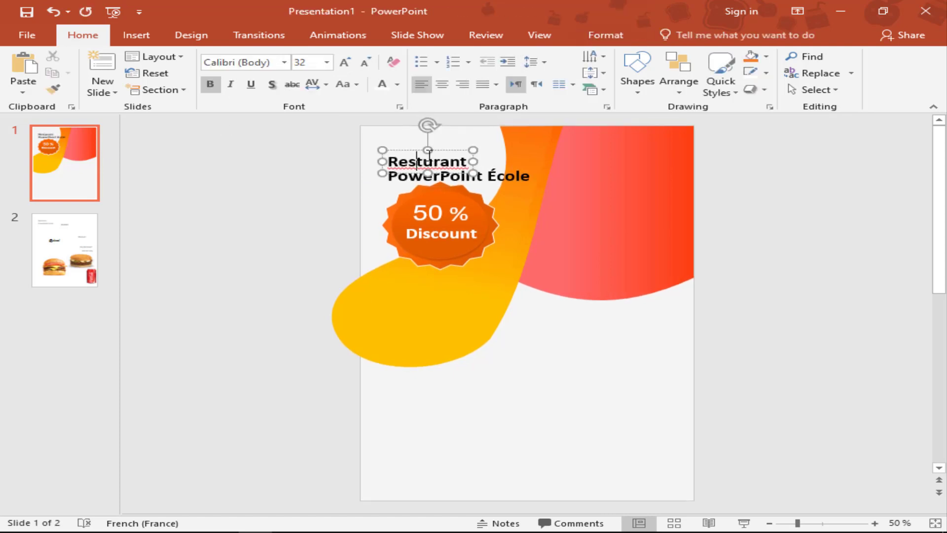
# Step: Place PowerPoint École under Resturant at 28 pt, unbold Resturant, and shrink both one size
pyautogui.moveTo(447, 149); pyautogui.dragTo(433, 146)
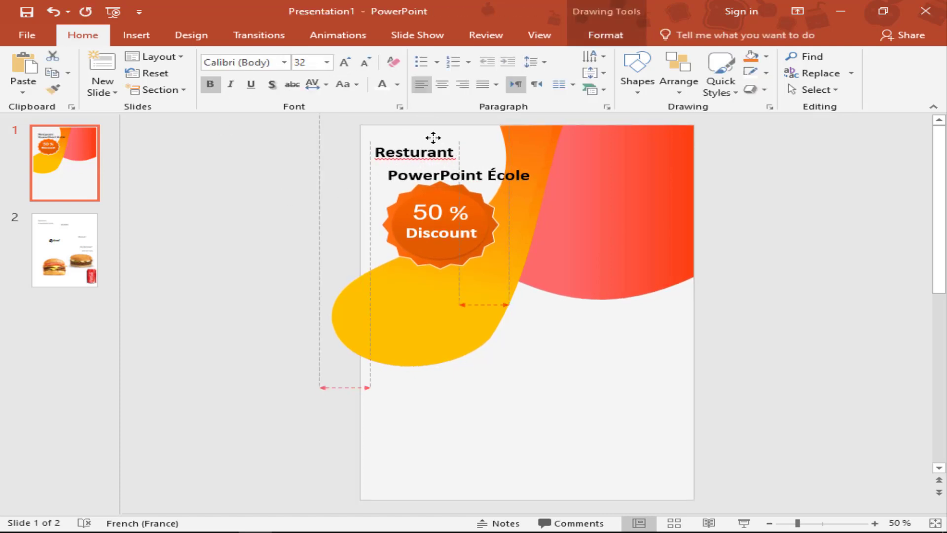
pyautogui.click(459, 181)
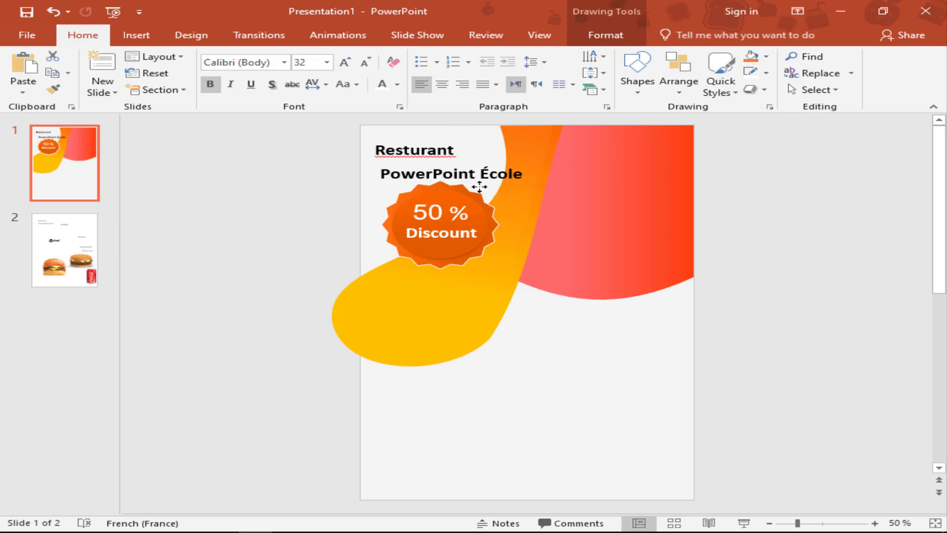
pyautogui.moveTo(478, 186); pyautogui.dragTo(450, 169)
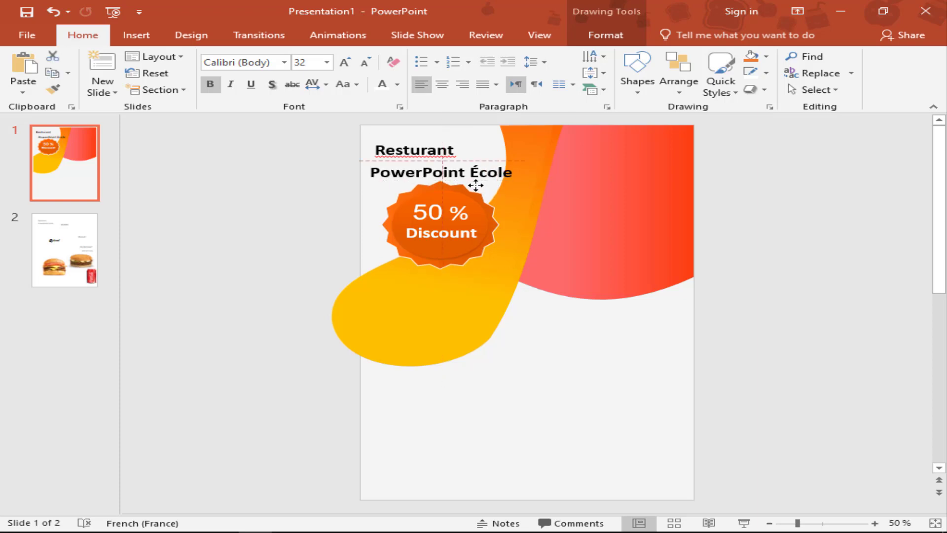
pyautogui.click(366, 62)
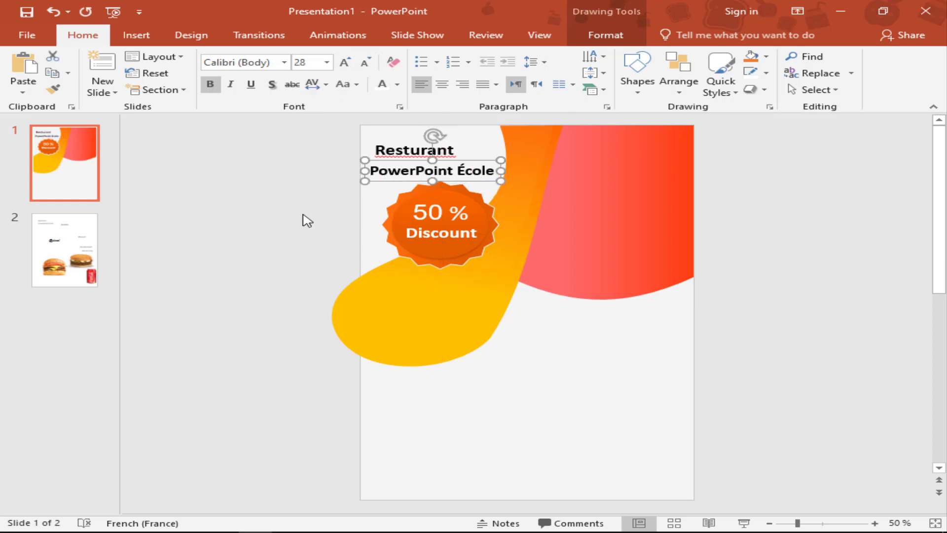
pyautogui.hotkey('shift', 'Tab')
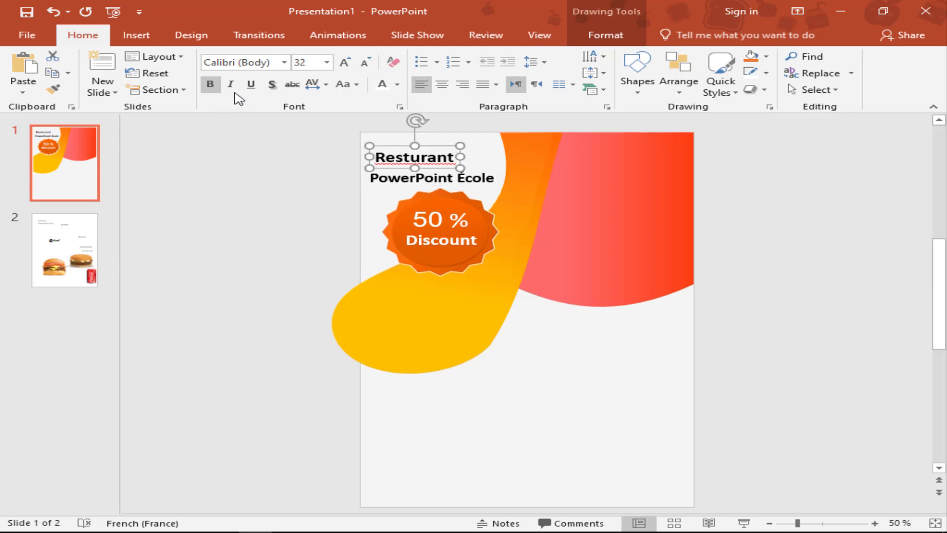
pyautogui.click(210, 84)
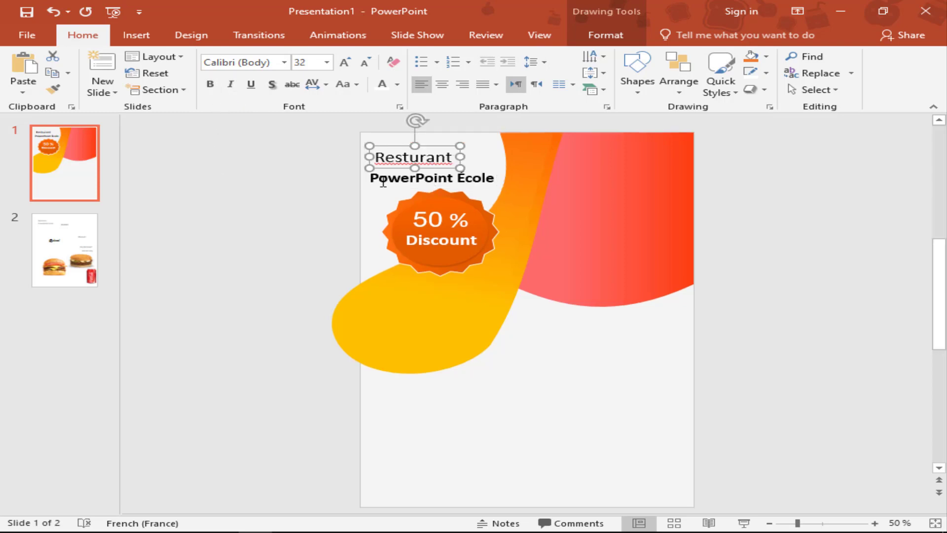
pyautogui.click(413, 180)
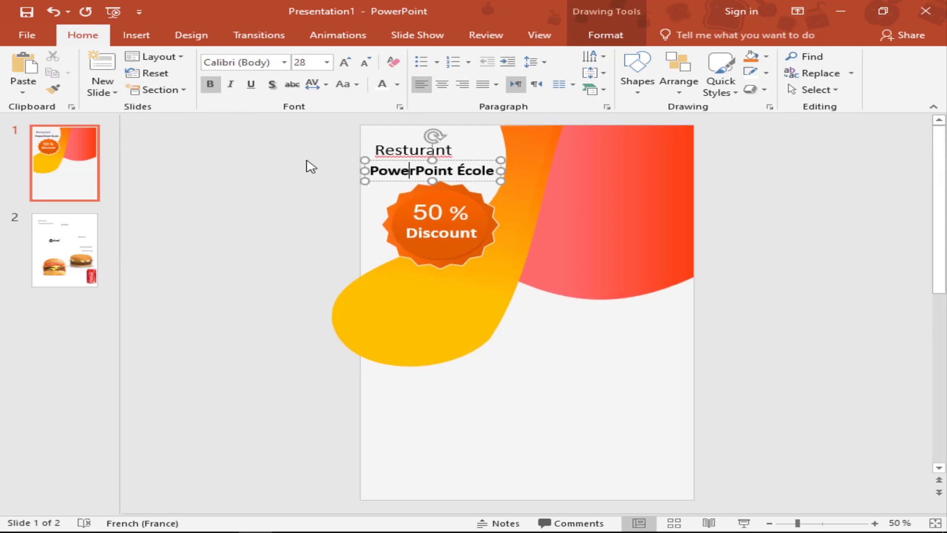
pyautogui.keyDown('shift'); pyautogui.click(403, 145); pyautogui.keyUp('shift')
pyautogui.moveTo(400, 168); pyautogui.dragTo(399, 163)
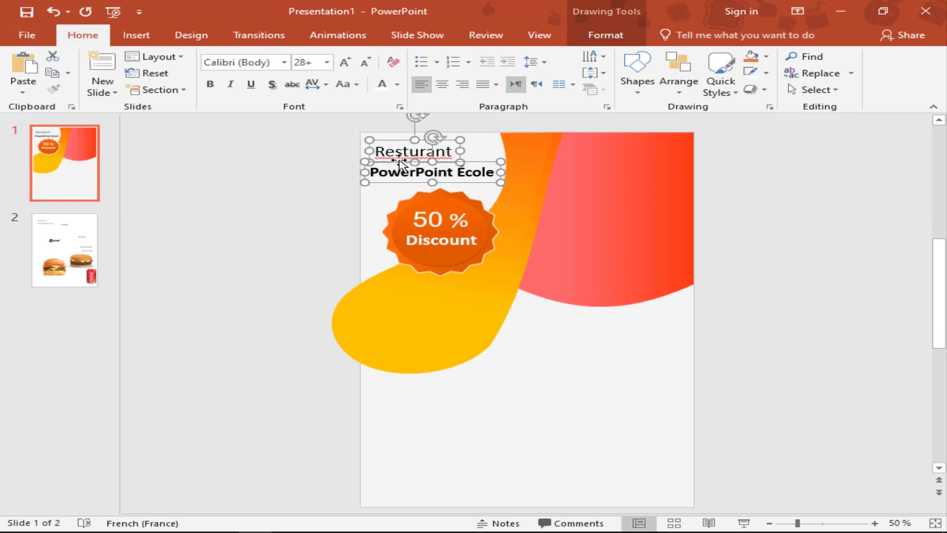
pyautogui.click(366, 62)
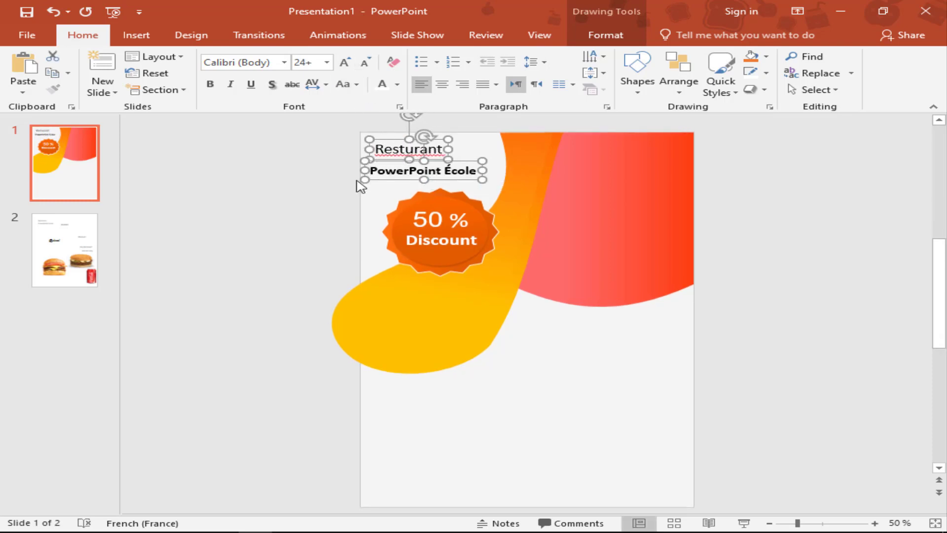
pyautogui.click(319, 166)
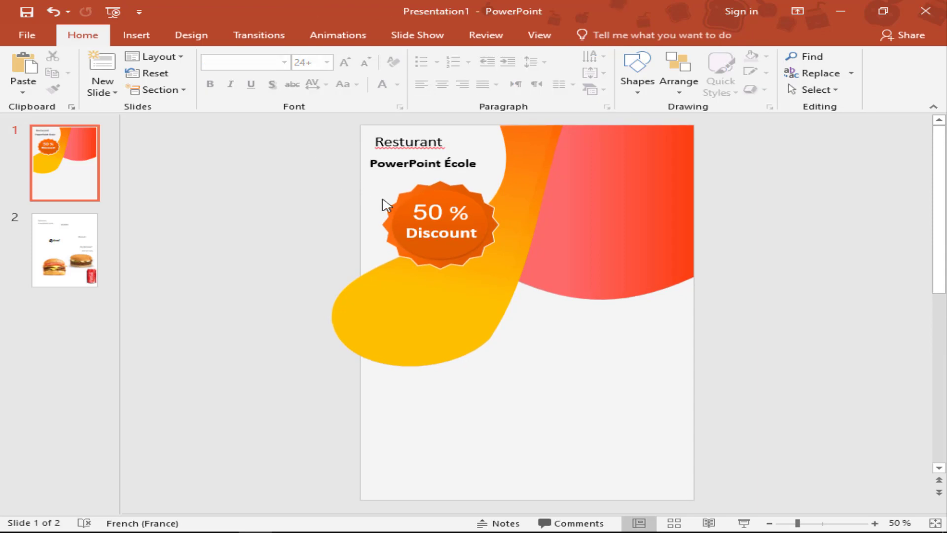
# Step: Paste the double-patty burger photo from slide 2 onto slide 1, enlarged over the red curve at right
pyautogui.click(67, 257)
pyautogui.click(612, 346)
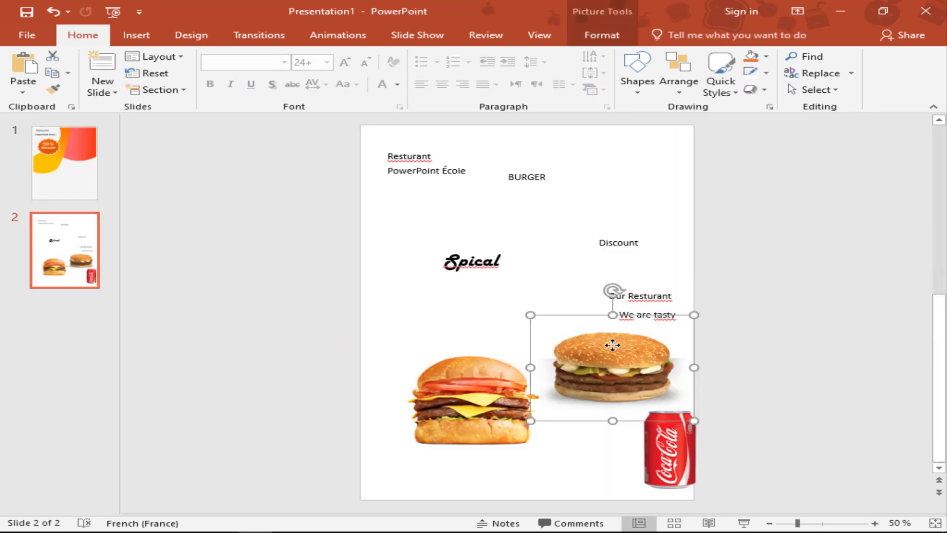
pyautogui.click(75, 178)
pyautogui.hotkey('ctrl', 'v')
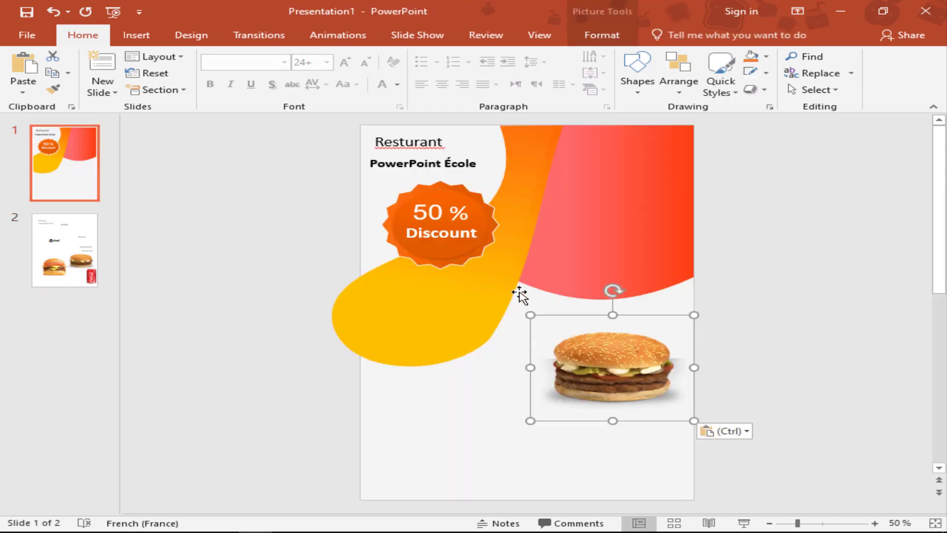
pyautogui.moveTo(525, 303); pyautogui.dragTo(481, 254)
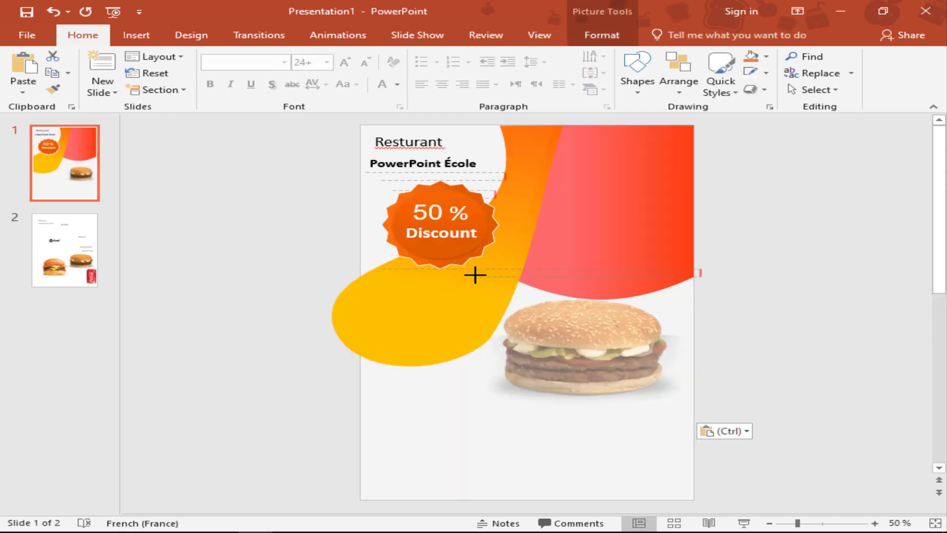
pyautogui.moveTo(568, 254); pyautogui.dragTo(582, 258)
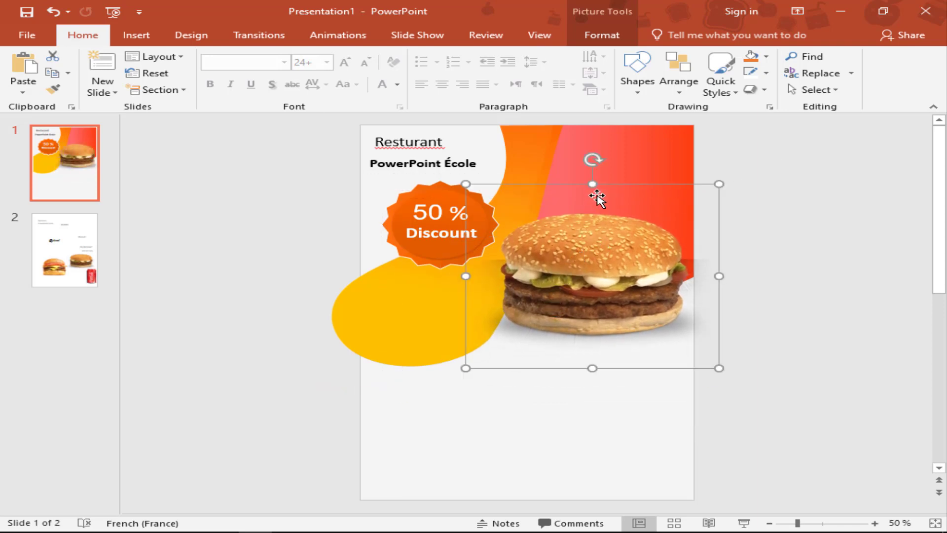
pyautogui.moveTo(596, 185); pyautogui.dragTo(592, 141)
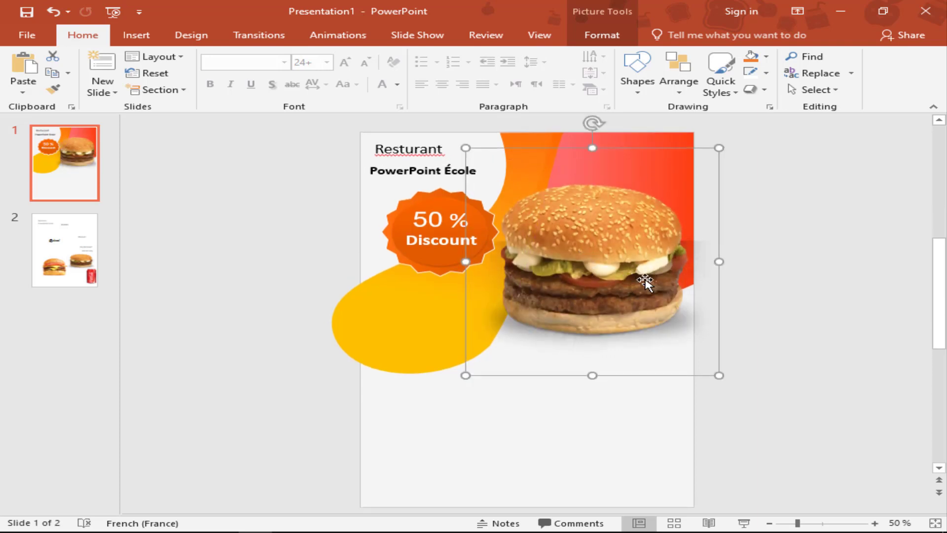
pyautogui.moveTo(719, 261)
pyautogui.mouseDown()
pyautogui.moveTo(698, 260)
pyautogui.moveTo(710, 260)
pyautogui.mouseUp()
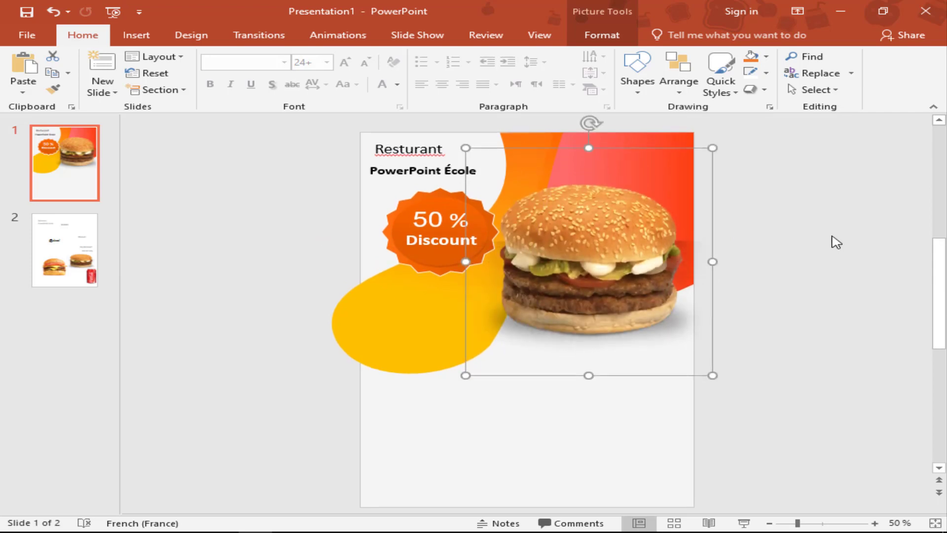
pyautogui.click(834, 244)
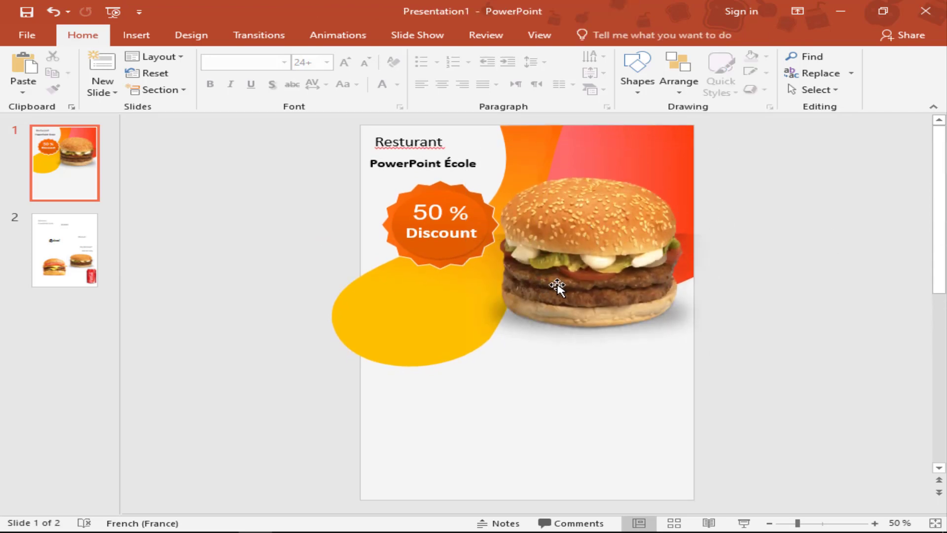
pyautogui.scroll(2, 568, 291)
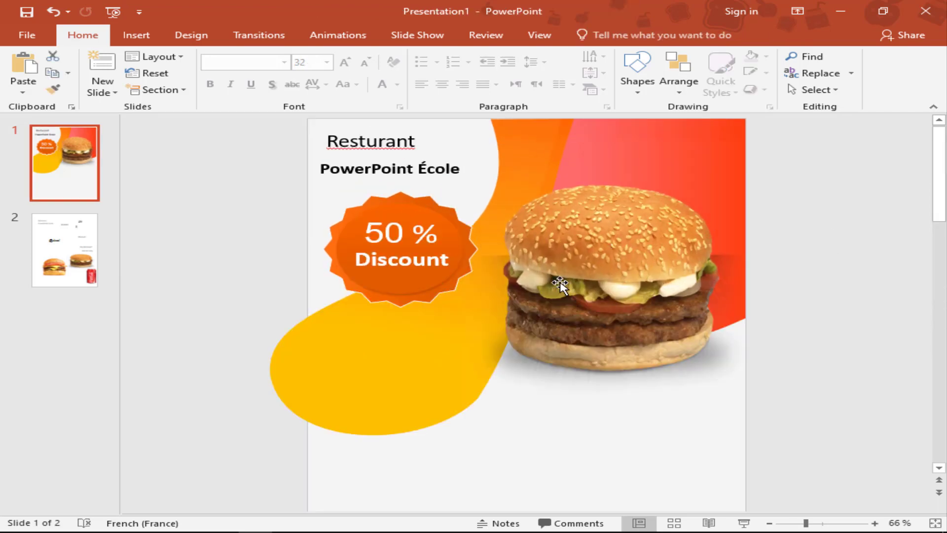
# Step: Copy the 25 and $ text from slide 2 onto the yellow curve of slide 1
pyautogui.click(74, 249)
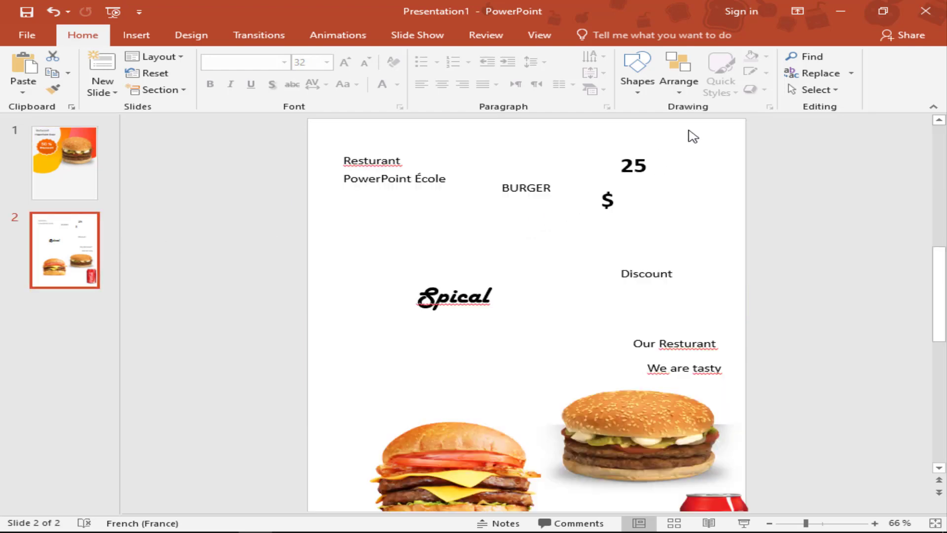
pyautogui.moveTo(691, 127); pyautogui.dragTo(563, 232)
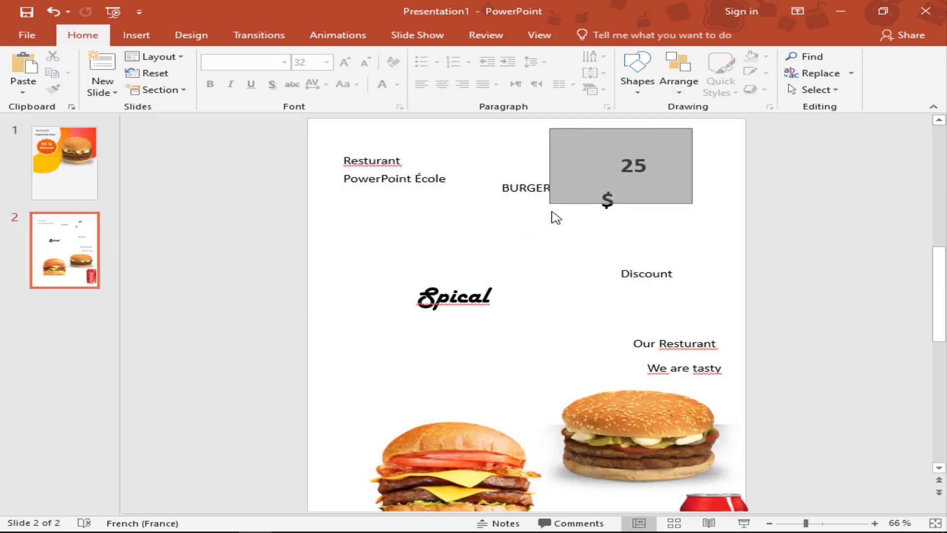
pyautogui.keyDown('shift'); pyautogui.click(608, 200); pyautogui.keyUp('shift')
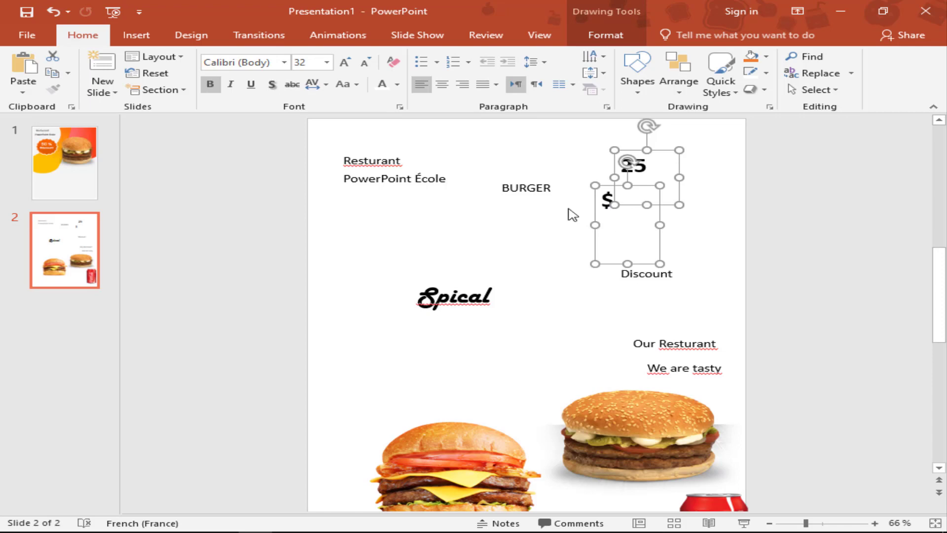
pyautogui.click(98, 151)
pyautogui.hotkey('ctrl', 'v')
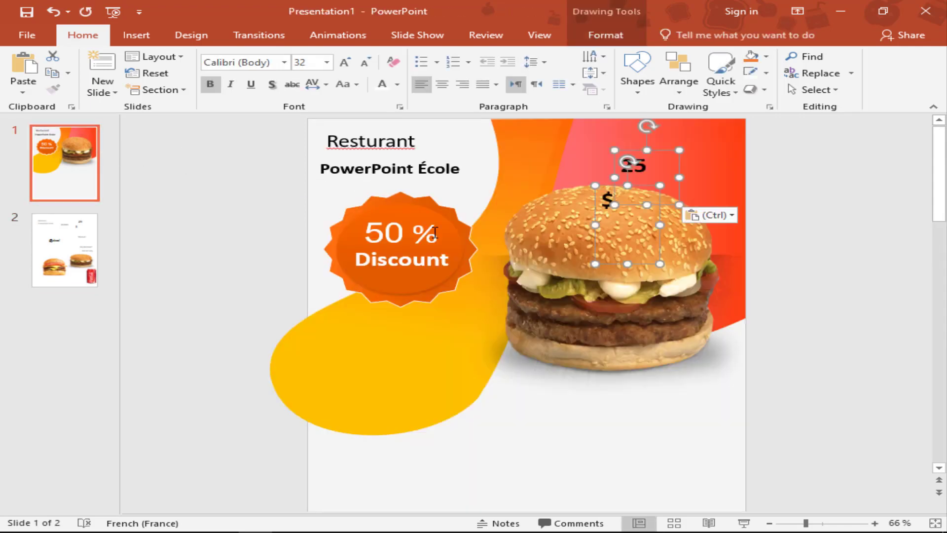
pyautogui.moveTo(665, 150); pyautogui.dragTo(456, 333)
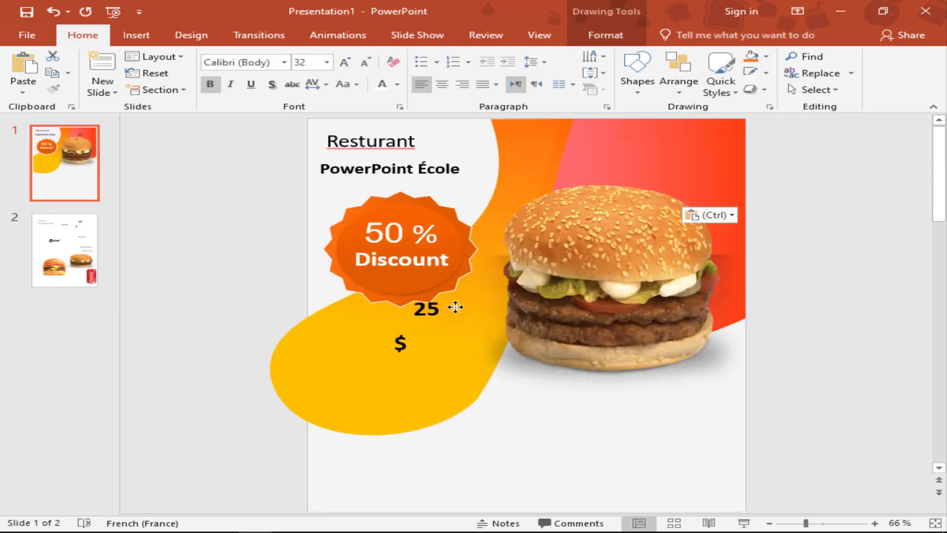
# Step: Enlarge the 25 onto one line, nudge it up-left, and give it a text shadow
pyautogui.click(531, 389)
pyautogui.click(448, 360)
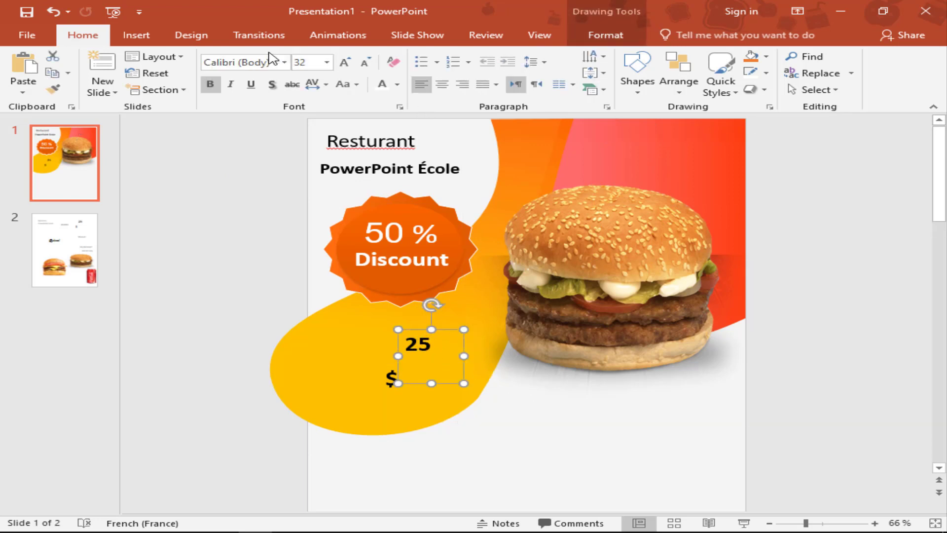
pyautogui.click(344, 62)
pyautogui.click(344, 62)
pyautogui.click(345, 62)
pyautogui.click(344, 62)
pyautogui.click(345, 62)
pyautogui.click(344, 62)
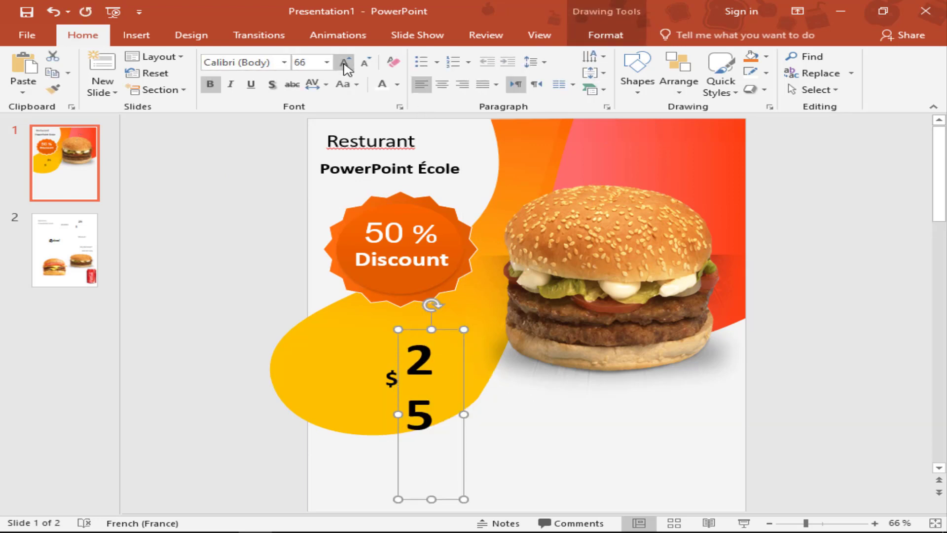
pyautogui.moveTo(464, 414); pyautogui.dragTo(517, 415)
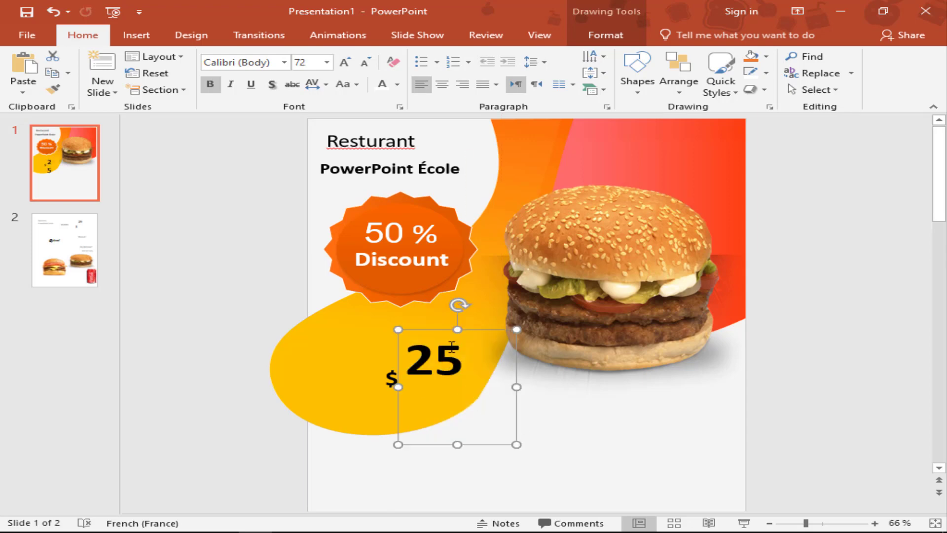
pyautogui.moveTo(455, 313); pyautogui.dragTo(434, 297)
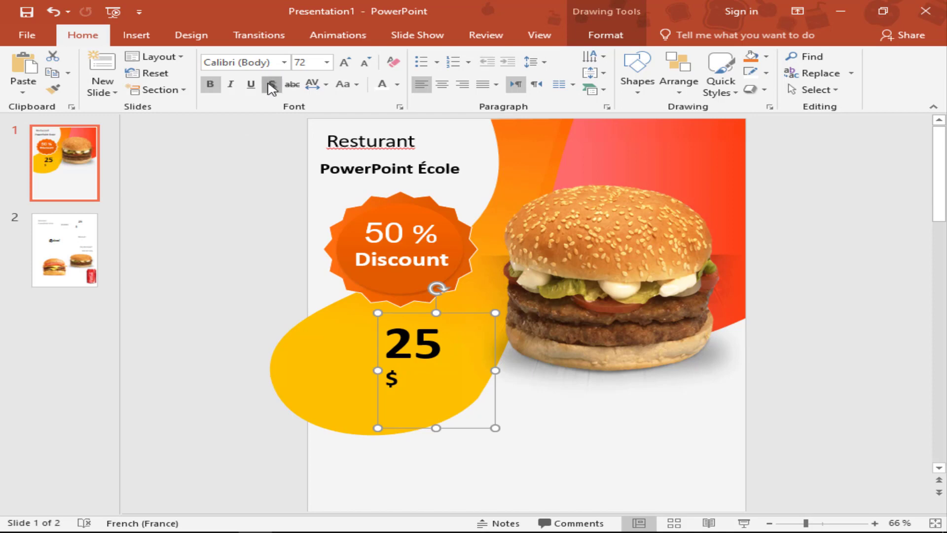
pyautogui.click(272, 85)
# Step: Enlarge the $ and place it just left of the 25
pyautogui.click(390, 372)
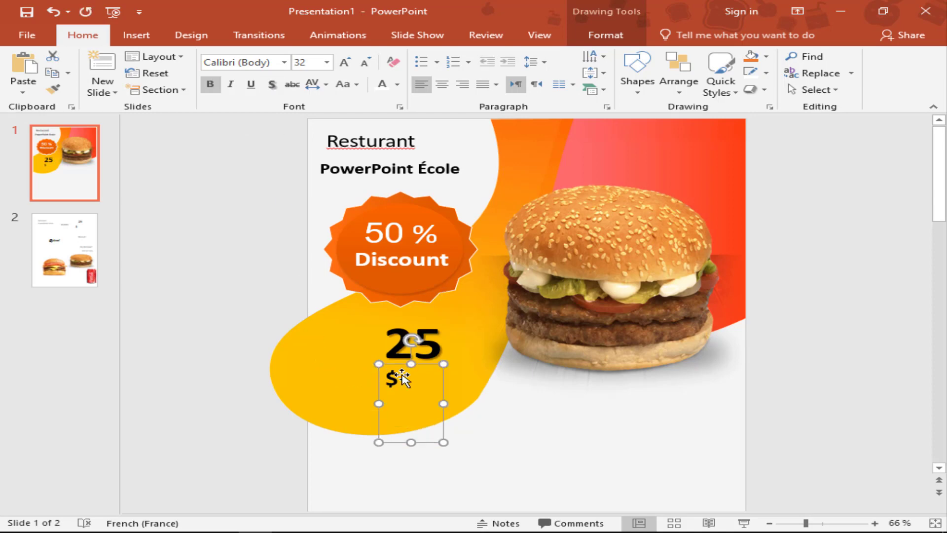
pyautogui.moveTo(426, 360); pyautogui.dragTo(373, 361)
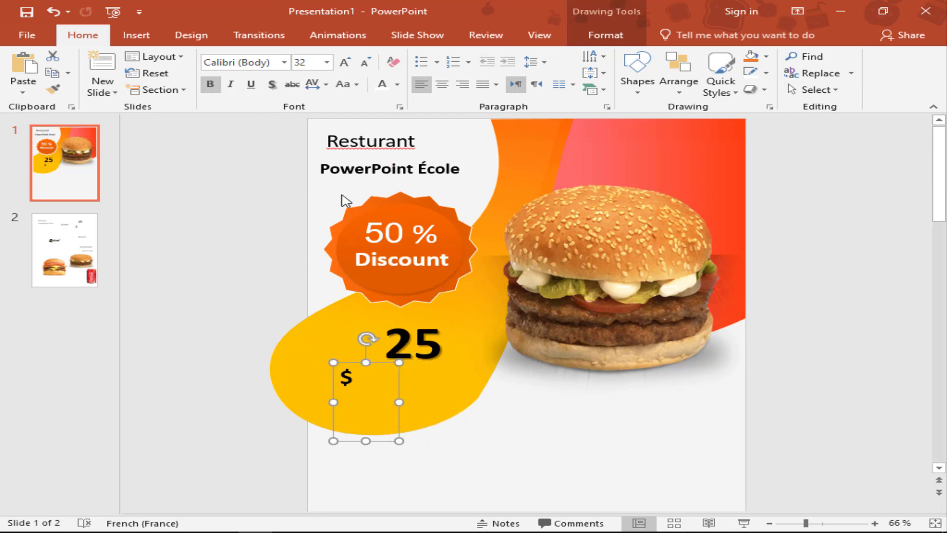
pyautogui.click(344, 62)
pyautogui.click(343, 62)
pyautogui.click(343, 62)
pyautogui.click(344, 62)
pyautogui.click(344, 62)
pyautogui.click(343, 63)
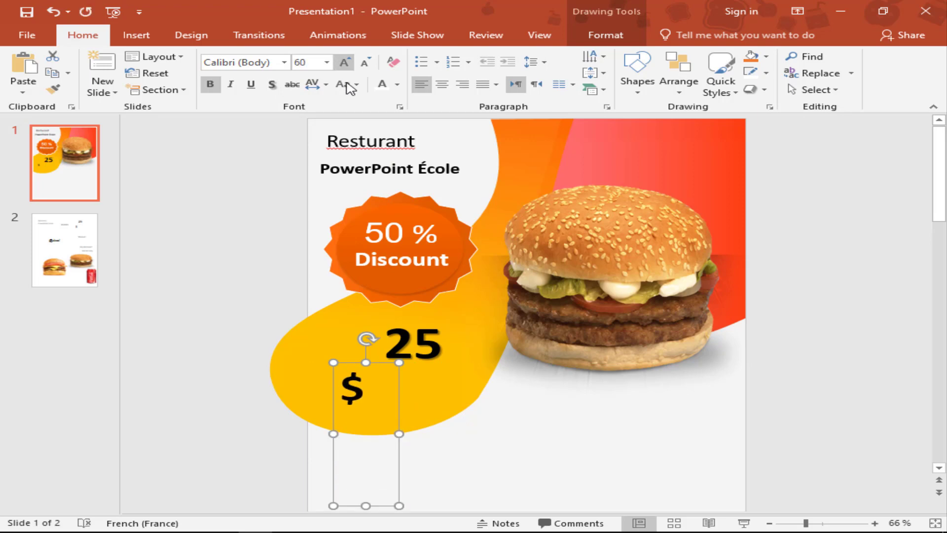
pyautogui.moveTo(402, 447); pyautogui.dragTo(410, 400)
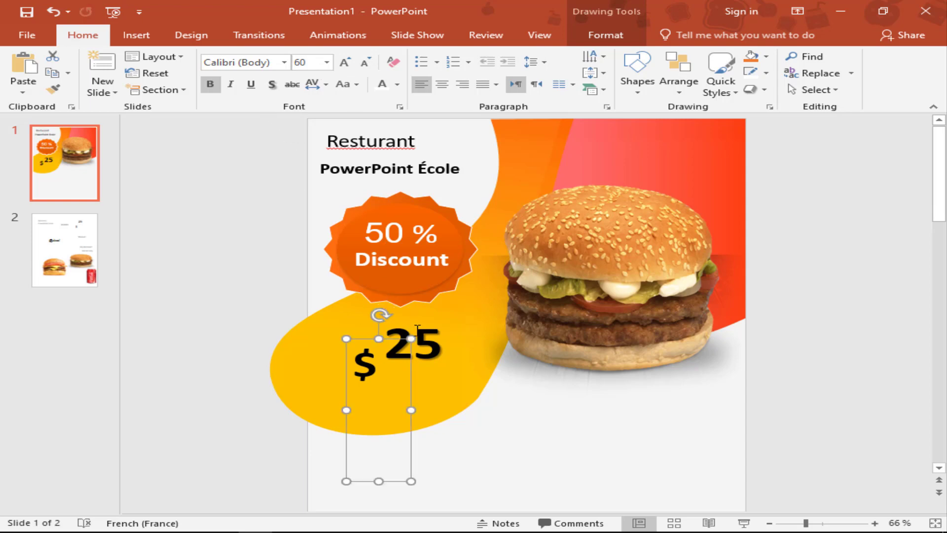
# Step: Enlarge the $ and 25 together one more size and nudge the $ slightly down-left
pyautogui.keyDown('shift'); pyautogui.click(417, 328); pyautogui.keyUp('shift')
pyautogui.click(344, 63)
pyautogui.click(344, 62)
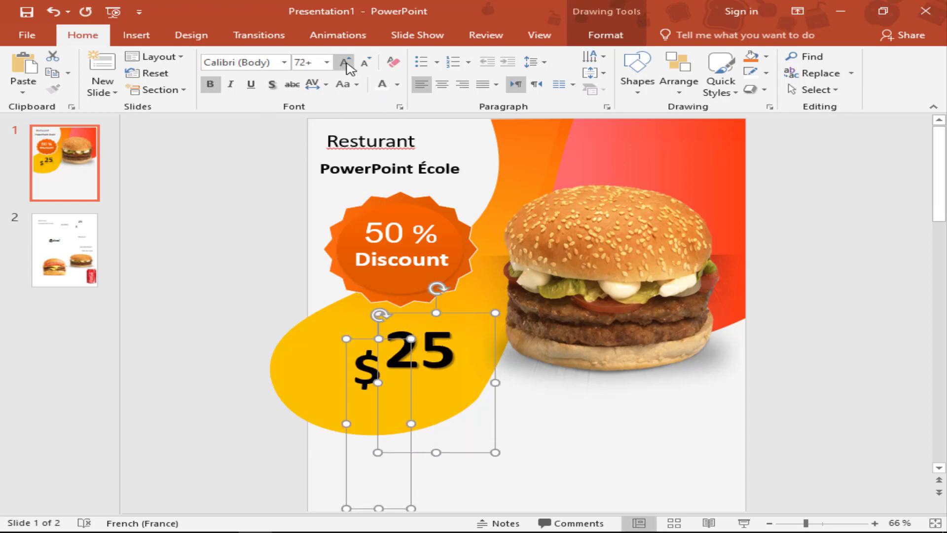
pyautogui.click(636, 444)
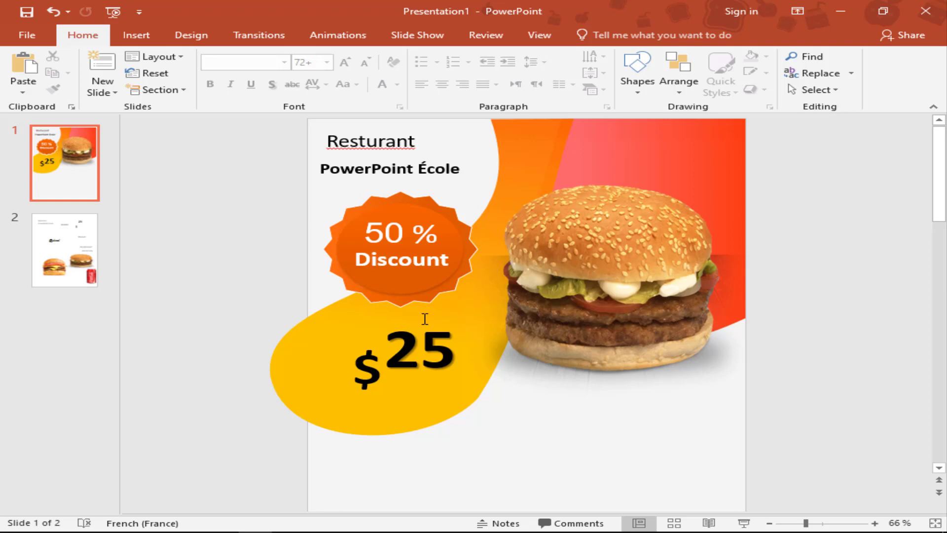
pyautogui.click(420, 367)
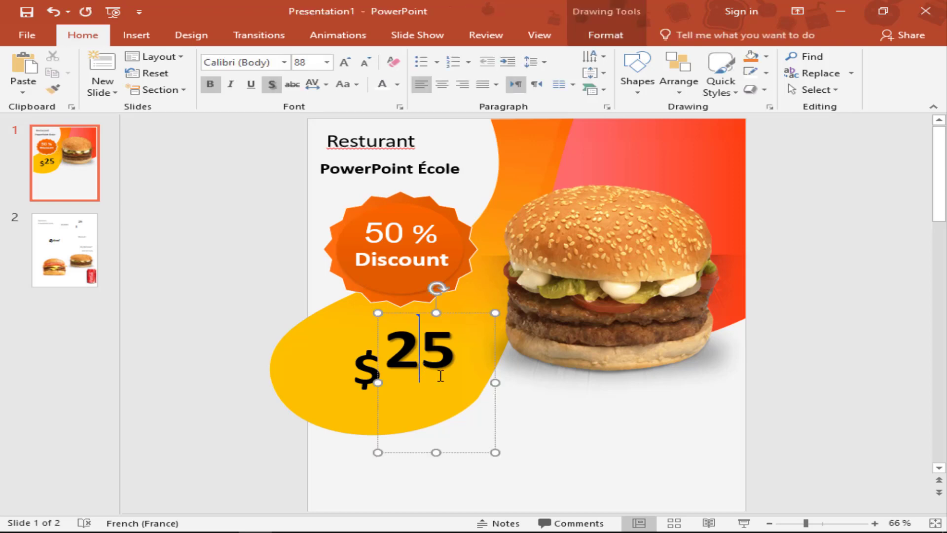
pyautogui.click(362, 391)
pyautogui.moveTo(343, 433); pyautogui.dragTo(338, 440)
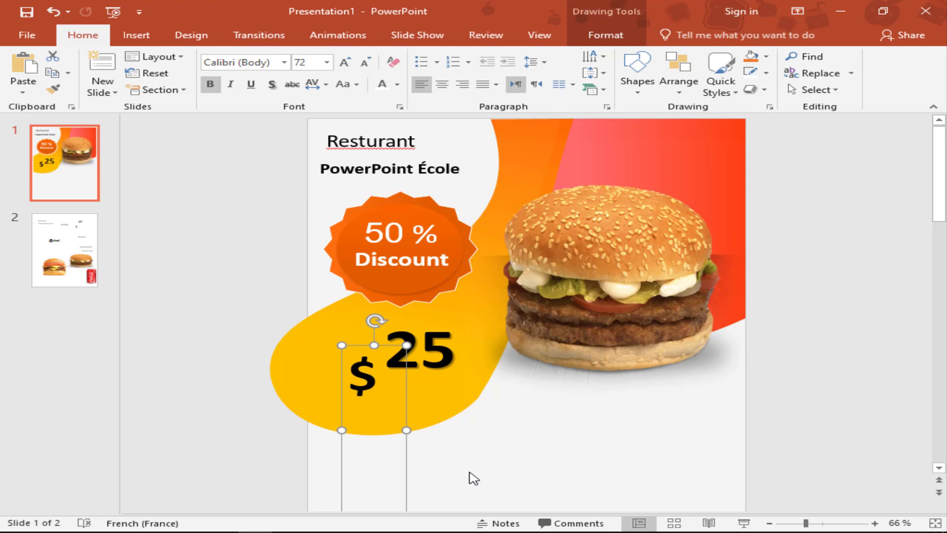
pyautogui.scroll(-1, 218, 277)
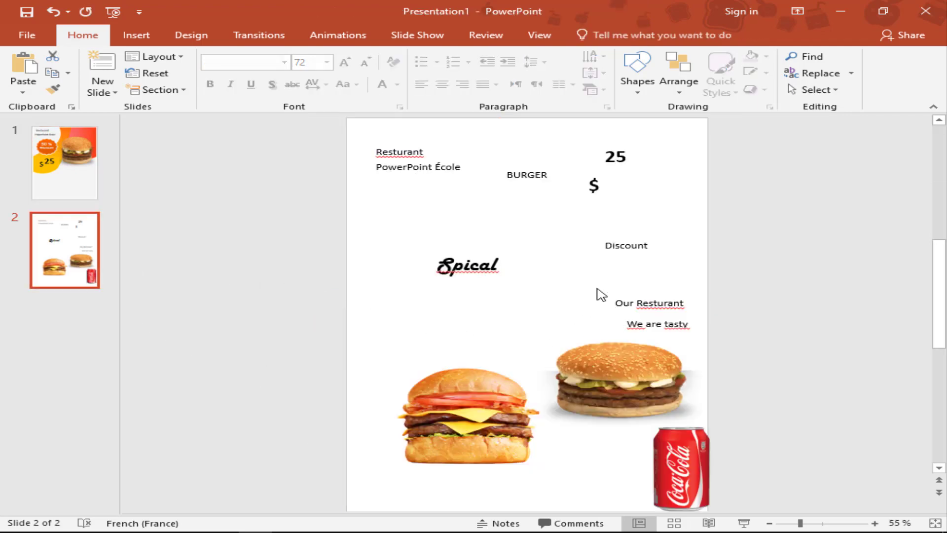
# Step: Copy the Spical and BURGER text from slide 2 and paste them onto slide 1
pyautogui.click(478, 265)
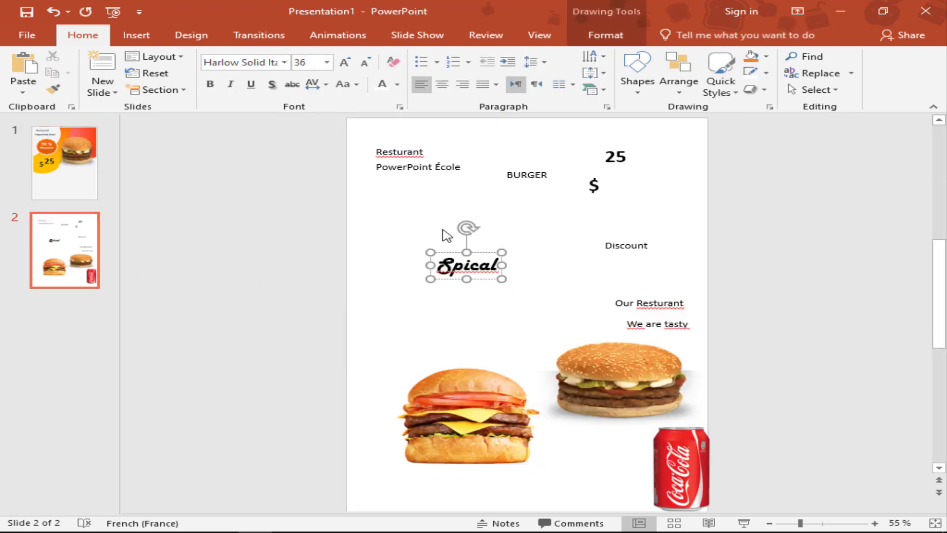
pyautogui.keyDown('shift'); pyautogui.click(537, 178); pyautogui.keyUp('shift')
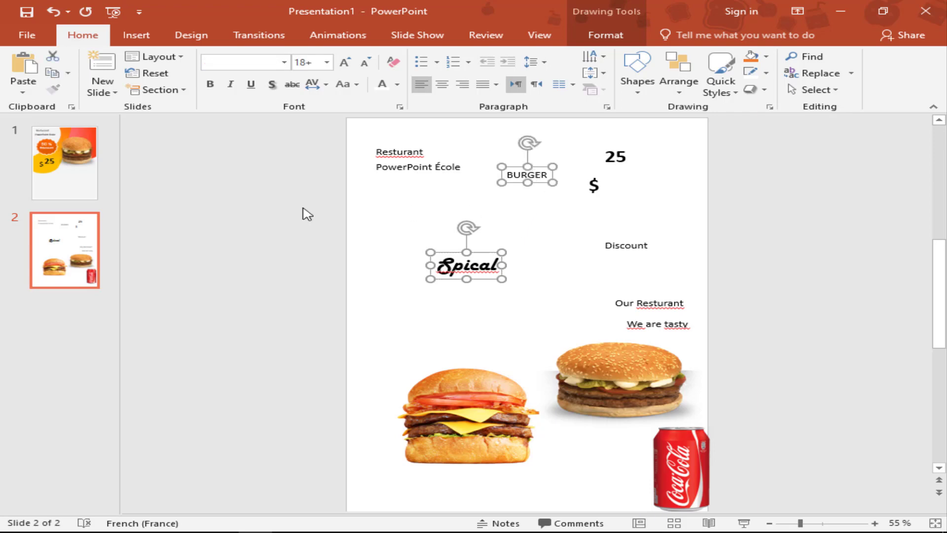
pyautogui.click(93, 172)
pyautogui.hotkey('ctrl', 'v')
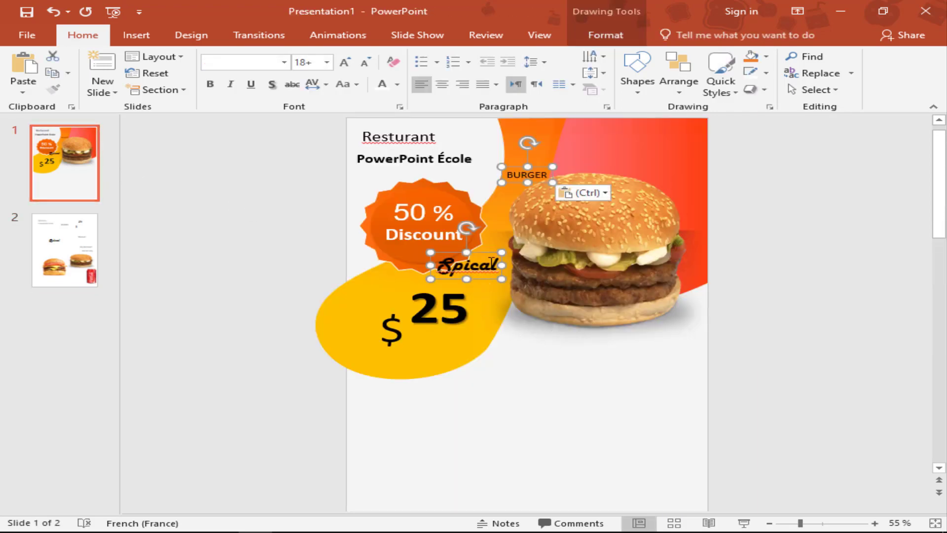
# Step: Move Spical below the burger photo and BURGER to its left
pyautogui.moveTo(479, 280); pyautogui.dragTo(565, 453)
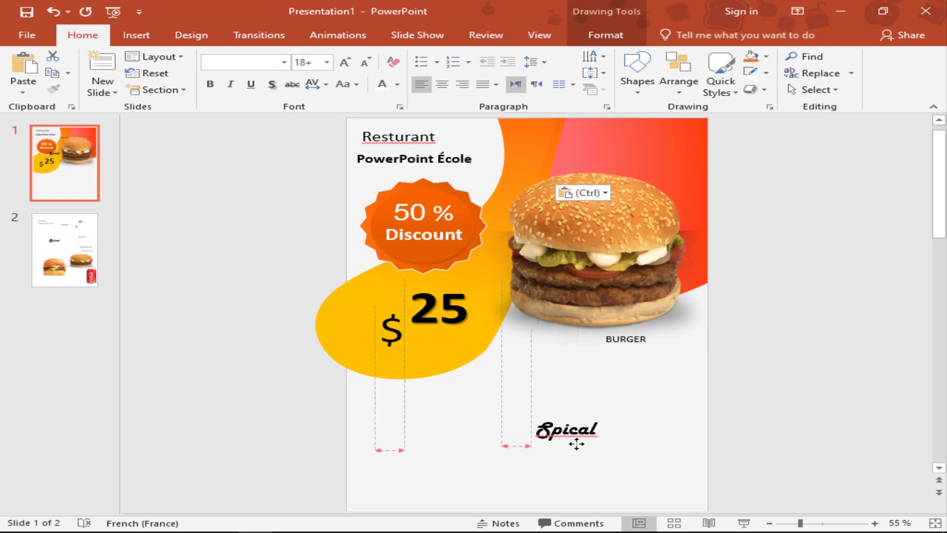
pyautogui.click(646, 387)
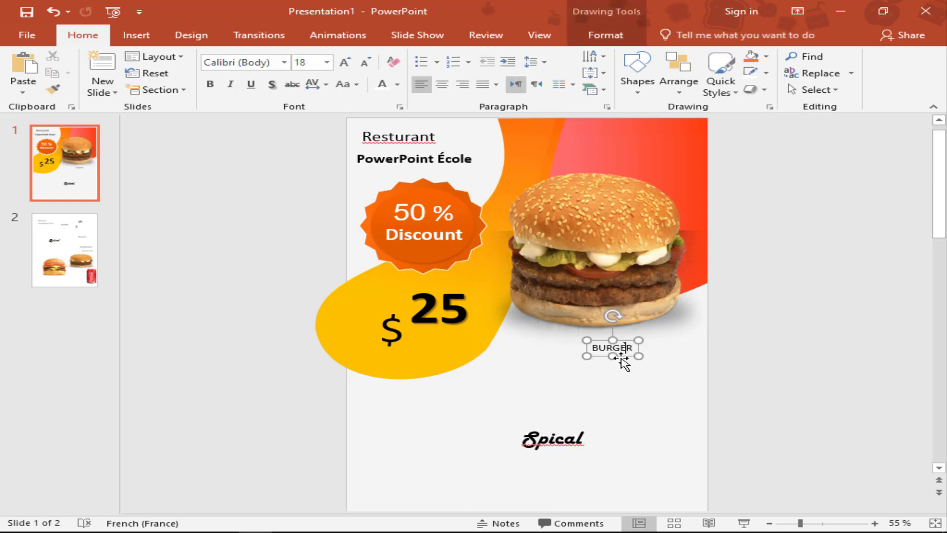
pyautogui.moveTo(618, 359); pyautogui.dragTo(450, 427)
pyautogui.click(563, 437)
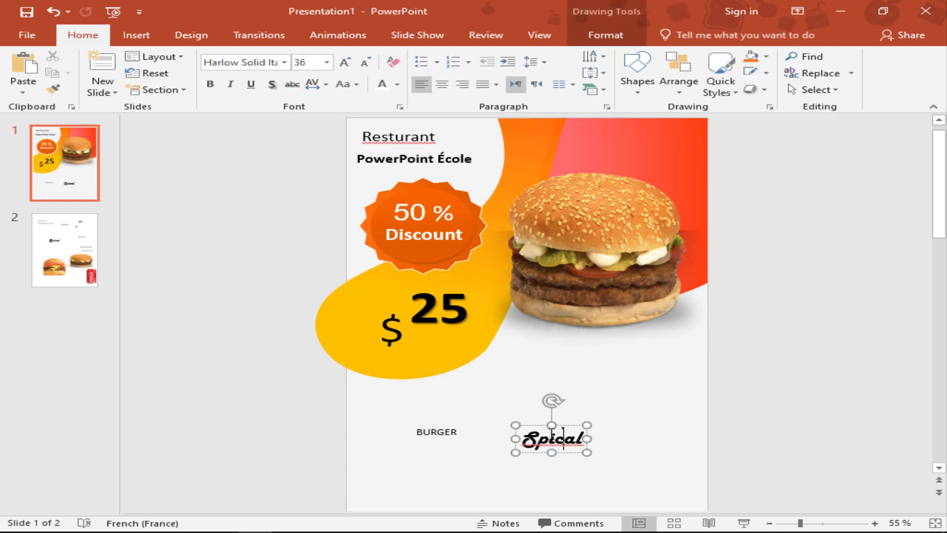
pyautogui.click(552, 427)
# Step: Resize Spical to 48 pt and place it under the burger's right side
pyautogui.click(345, 62)
pyautogui.click(345, 62)
pyautogui.click(345, 62)
pyautogui.click(346, 61)
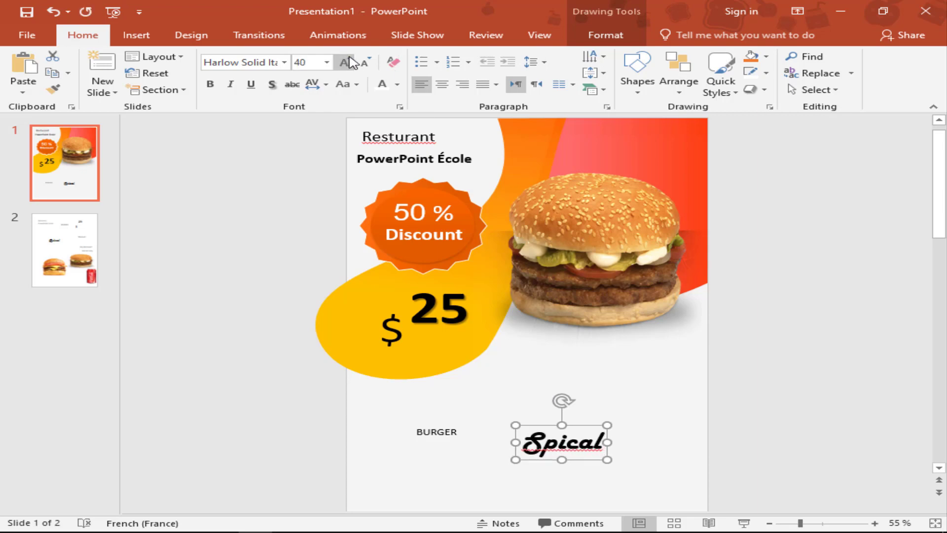
pyautogui.click(345, 62)
pyautogui.moveTo(590, 468); pyautogui.dragTo(611, 386)
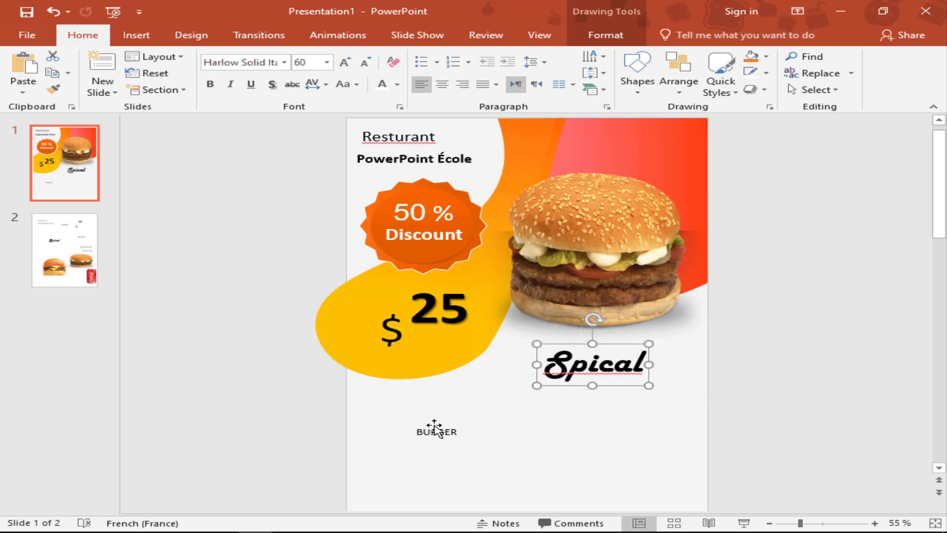
pyautogui.click(366, 62)
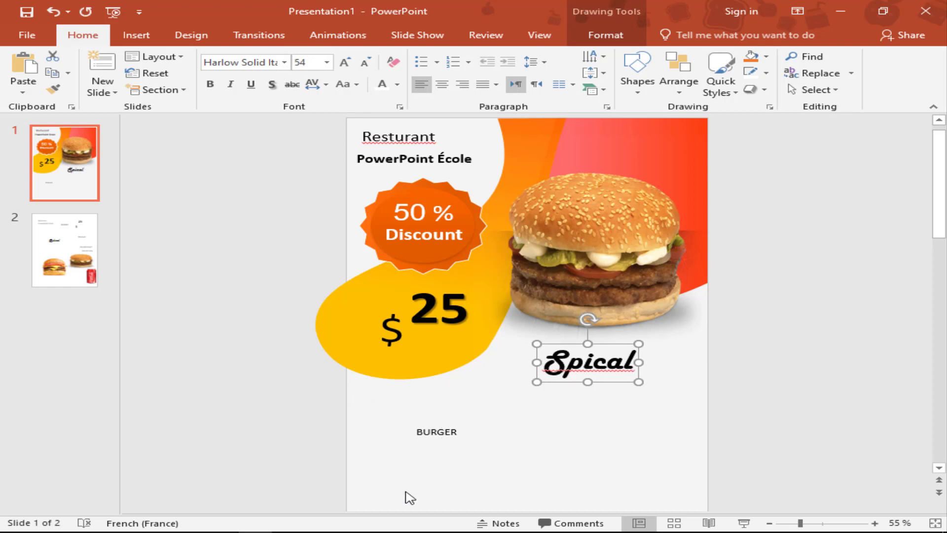
pyautogui.hotkey('ctrl', 'shift', ',')
pyautogui.moveTo(598, 381); pyautogui.dragTo(664, 378)
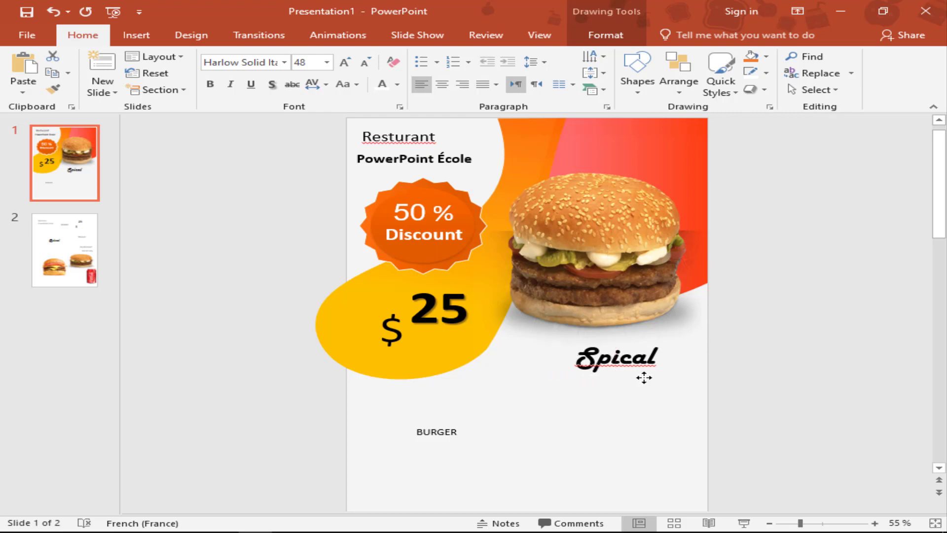
# Step: Enlarge BURGER to 72 pt and move it up beneath Spical
pyautogui.click(433, 431)
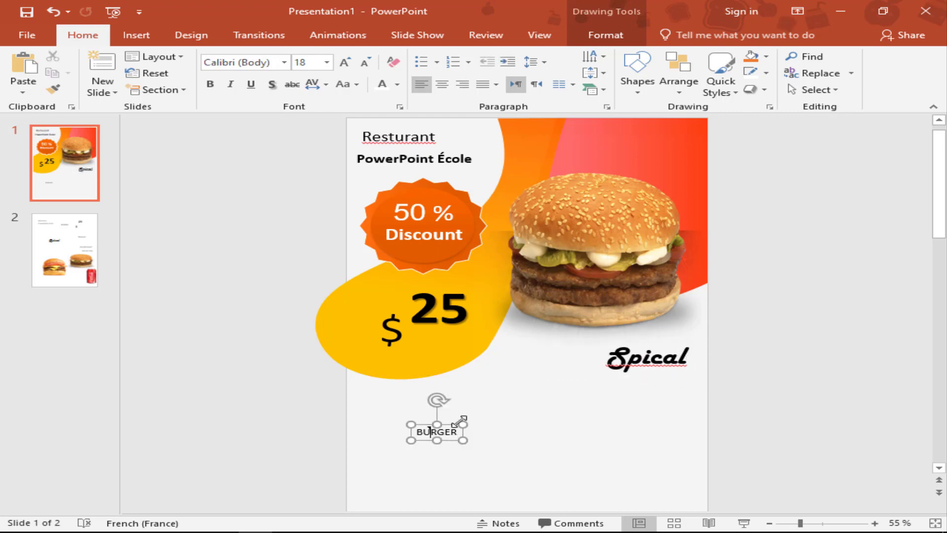
pyautogui.click(345, 63)
pyautogui.click(344, 62)
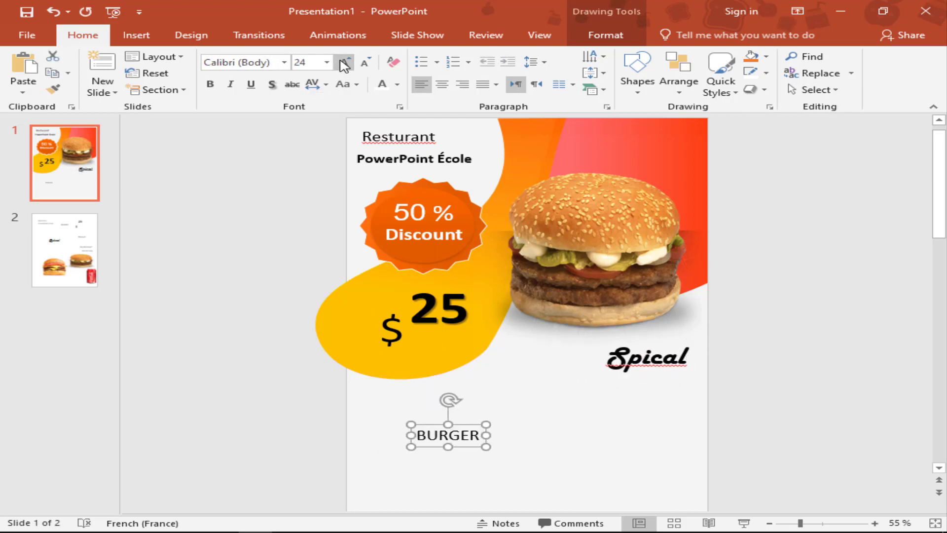
pyautogui.click(345, 62)
pyautogui.click(345, 62)
pyautogui.click(345, 62)
pyautogui.click(345, 62)
pyautogui.click(345, 62)
pyautogui.click(344, 62)
pyautogui.click(344, 62)
pyautogui.click(345, 62)
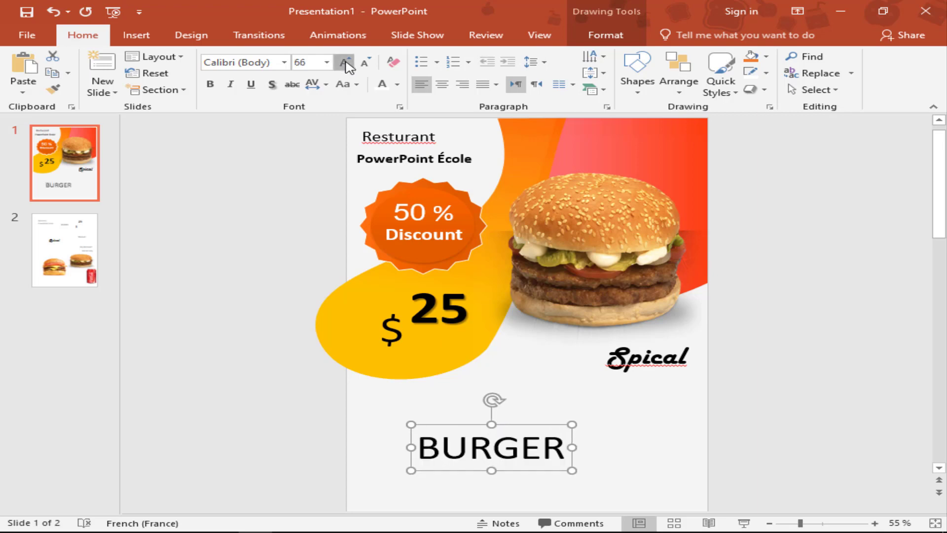
pyautogui.click(345, 62)
pyautogui.moveTo(587, 379); pyautogui.dragTo(584, 367)
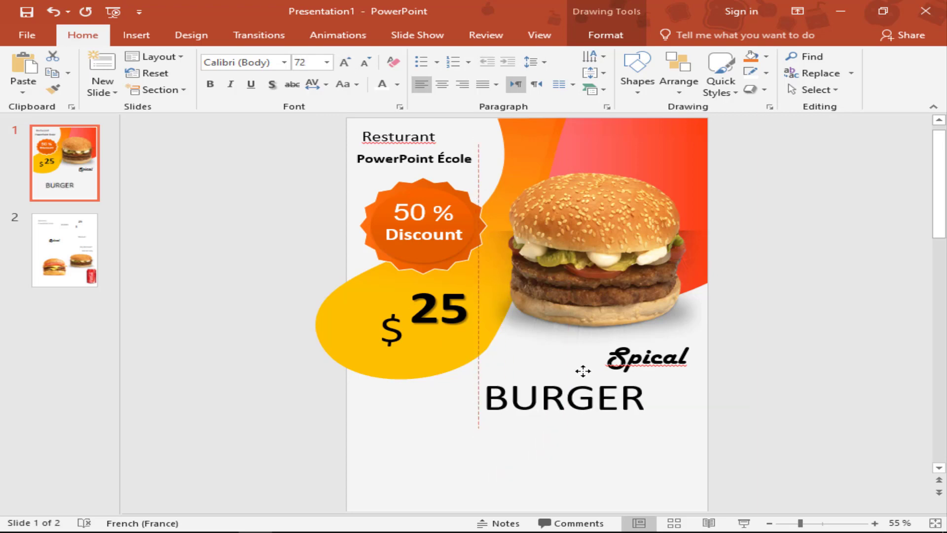
# Step: Colour BURGER red-orange and enlarge it to 80 pt
pyautogui.click(386, 87)
pyautogui.click(398, 85)
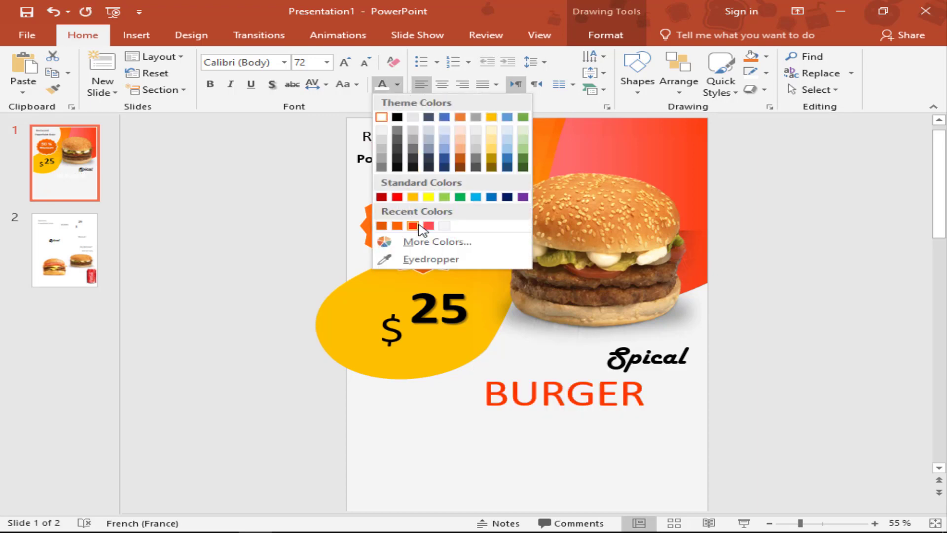
pyautogui.click(413, 226)
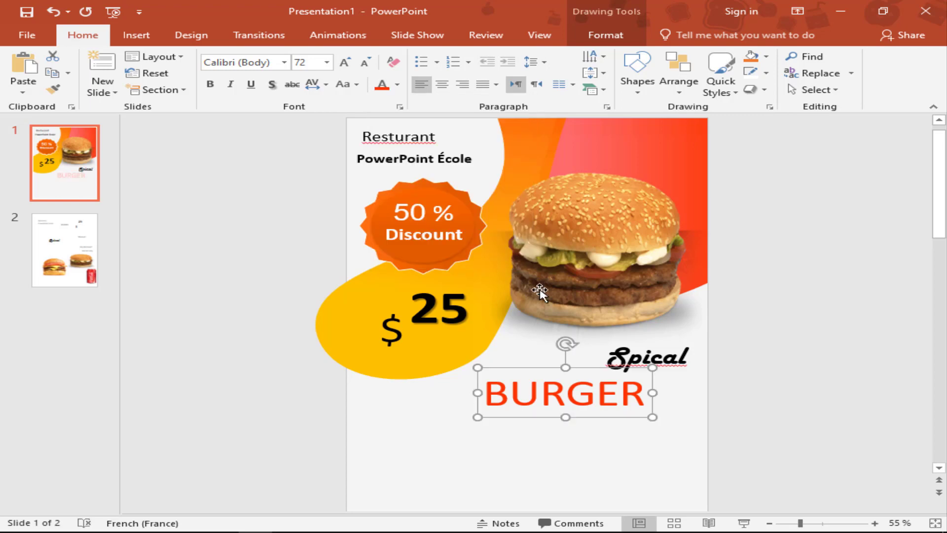
pyautogui.click(343, 63)
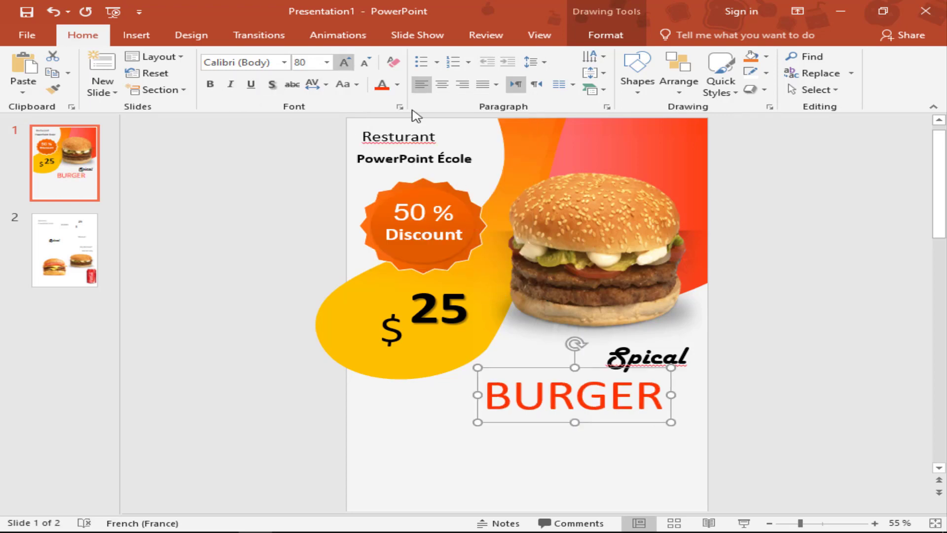
pyautogui.moveTo(593, 366); pyautogui.dragTo(592, 367)
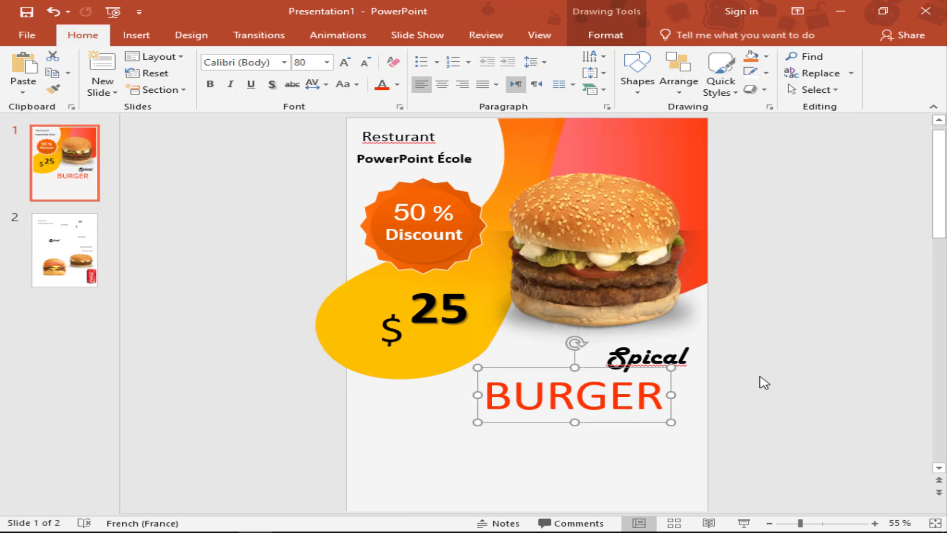
# Step: Nudge BURGER and Spical together slightly upward under the burger photo
pyautogui.click(795, 522)
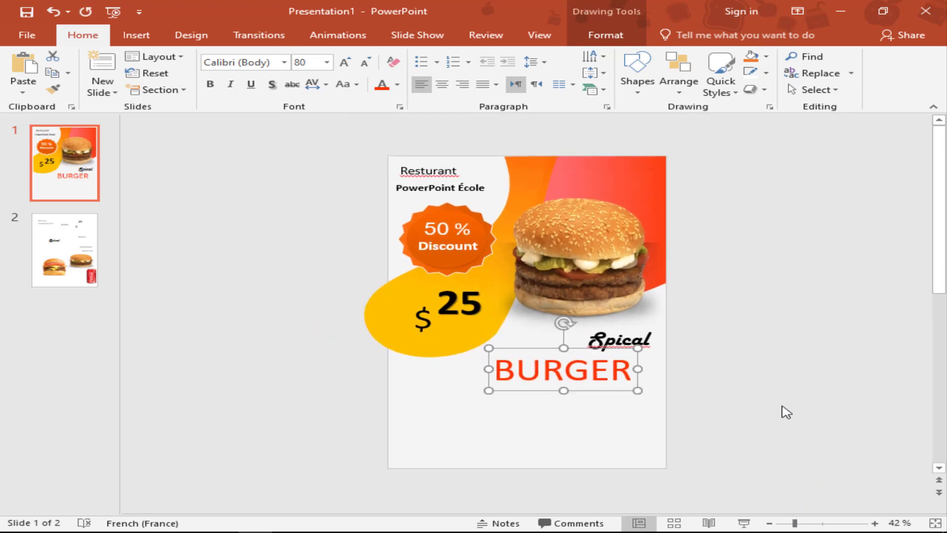
pyautogui.click(761, 349)
pyautogui.click(582, 370)
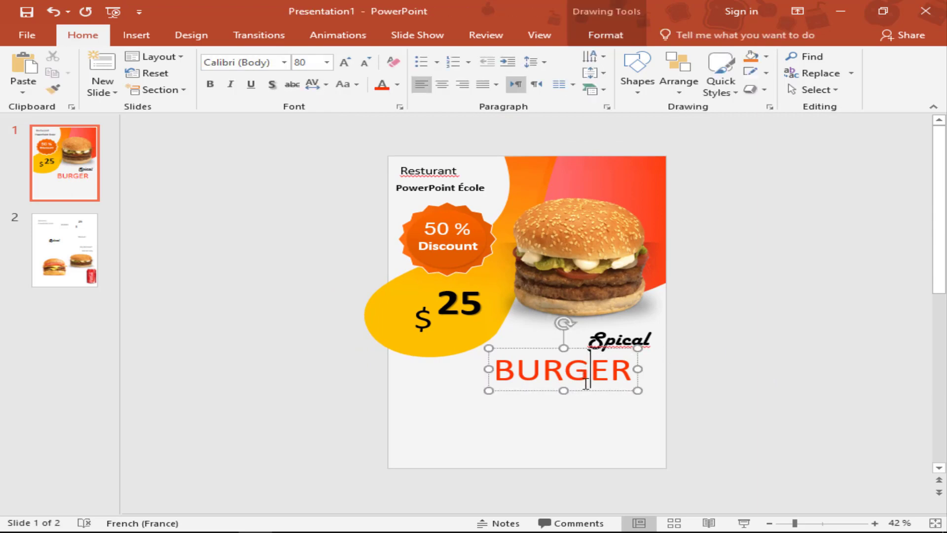
pyautogui.moveTo(583, 391); pyautogui.dragTo(579, 389)
pyautogui.click(650, 332)
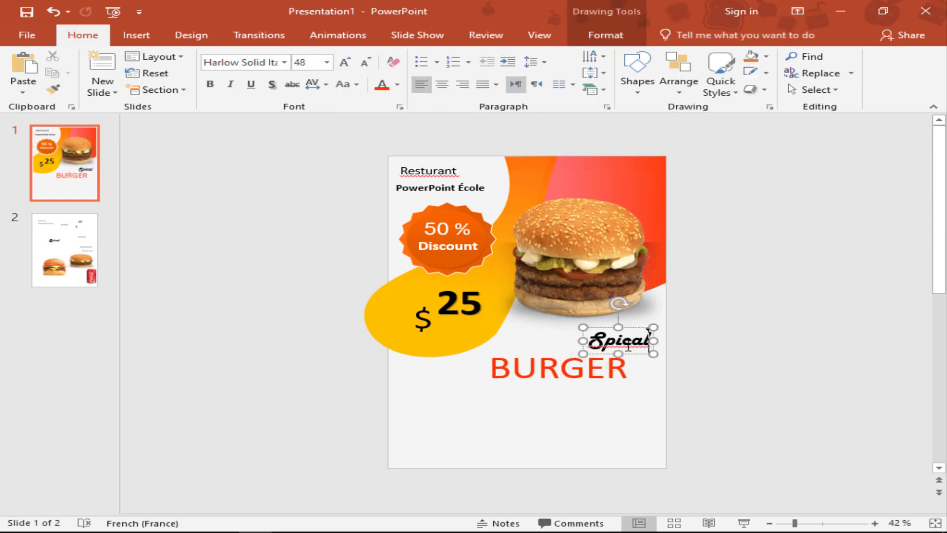
pyautogui.keyDown('shift'); pyautogui.click(588, 366); pyautogui.keyUp('shift')
pyautogui.press('Up')
pyautogui.press('Up')
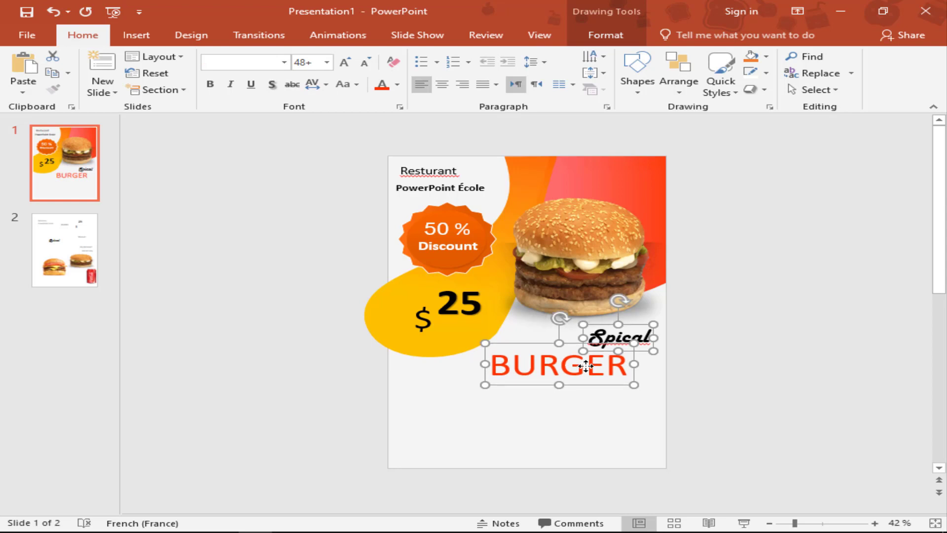
pyautogui.press('Up')
pyautogui.press('Up')
pyautogui.press('Up')
pyautogui.press('Up')
# Step: Draw a tall outline-free rectangle covering the yellow curve's overflow past the slide's left edge
pyautogui.click(729, 249)
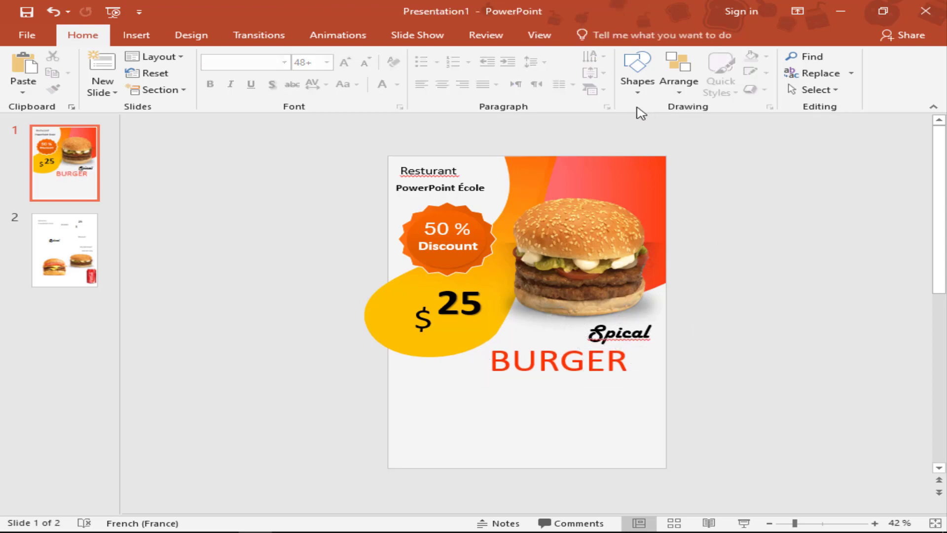
pyautogui.click(640, 96)
pyautogui.click(740, 122)
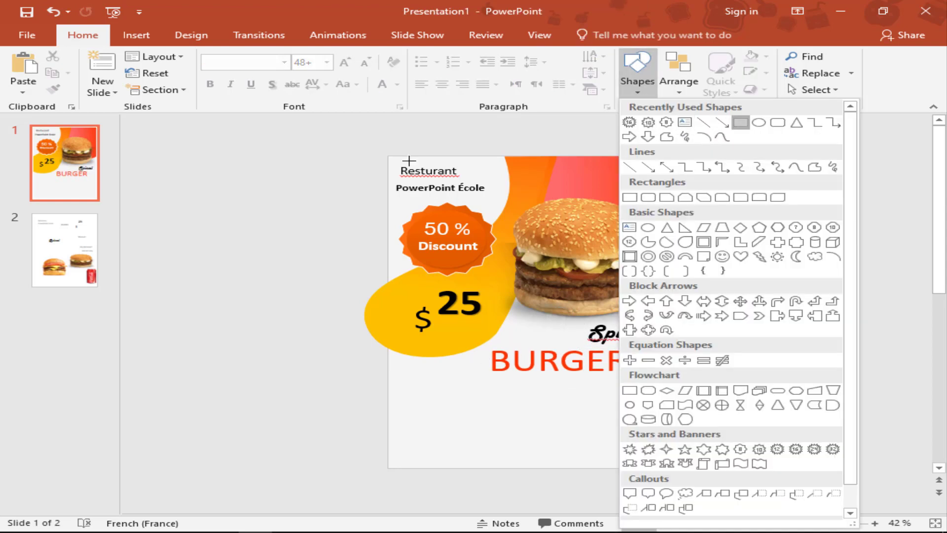
pyautogui.moveTo(323, 156); pyautogui.dragTo(396, 403)
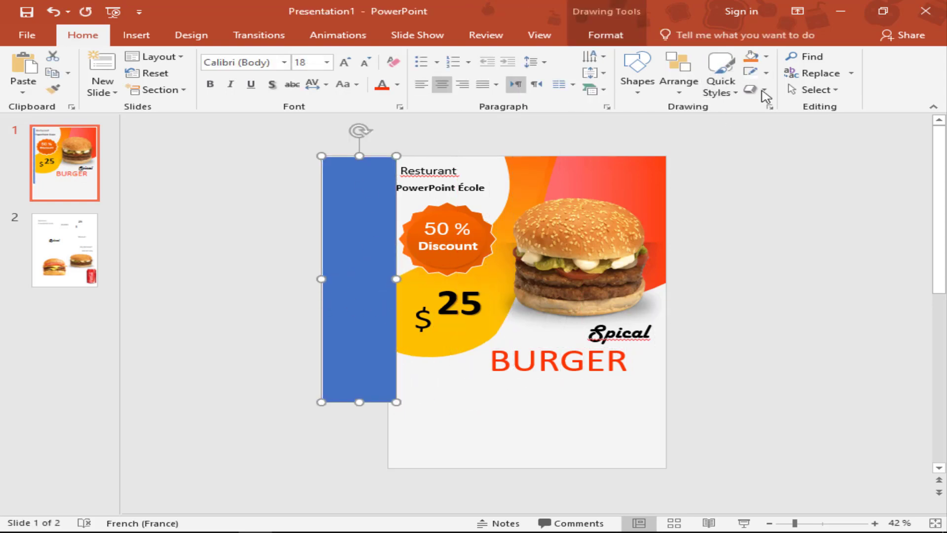
pyautogui.click(755, 73)
pyautogui.click(784, 226)
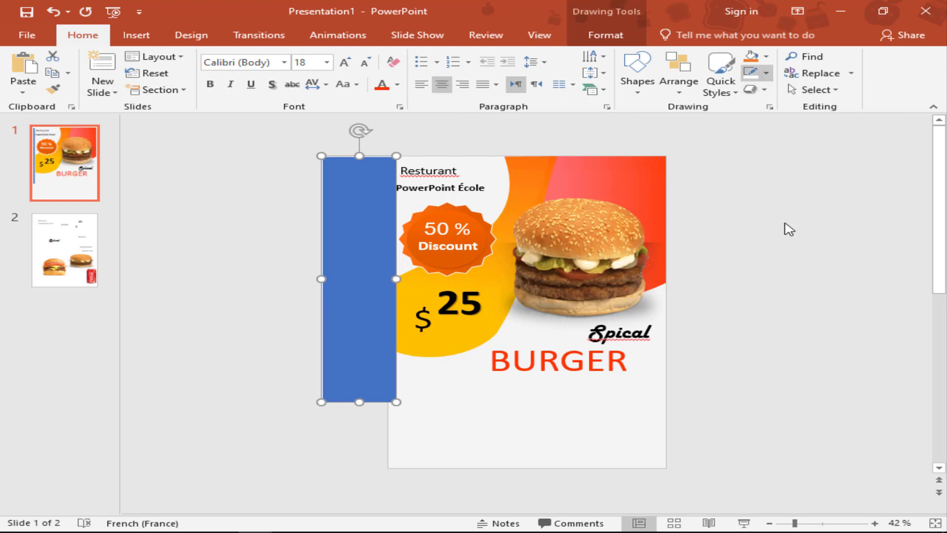
pyautogui.moveTo(393, 281); pyautogui.dragTo(389, 282)
# Step: Subtract the rectangle from the yellow curved shape to trim it flush
pyautogui.click(401, 356)
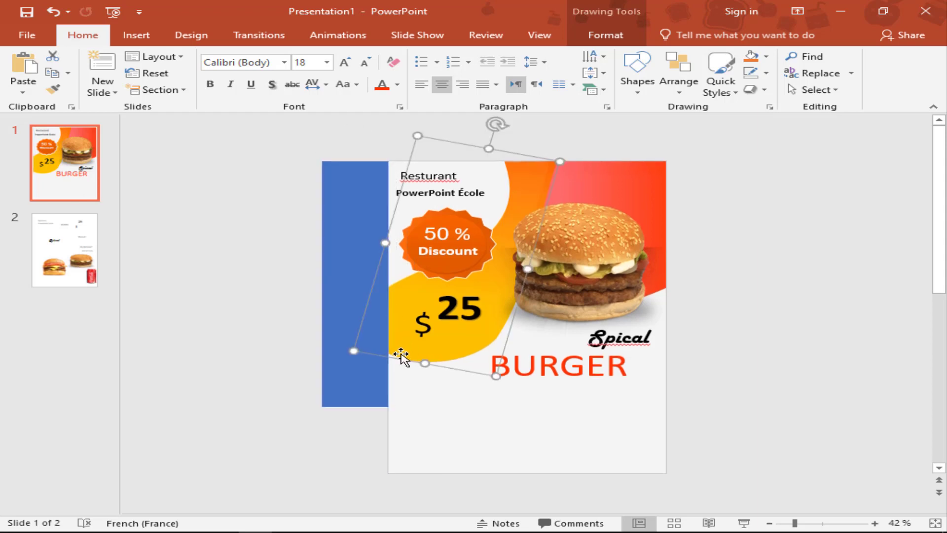
pyautogui.keyDown('shift'); pyautogui.click(352, 286); pyautogui.keyUp('shift')
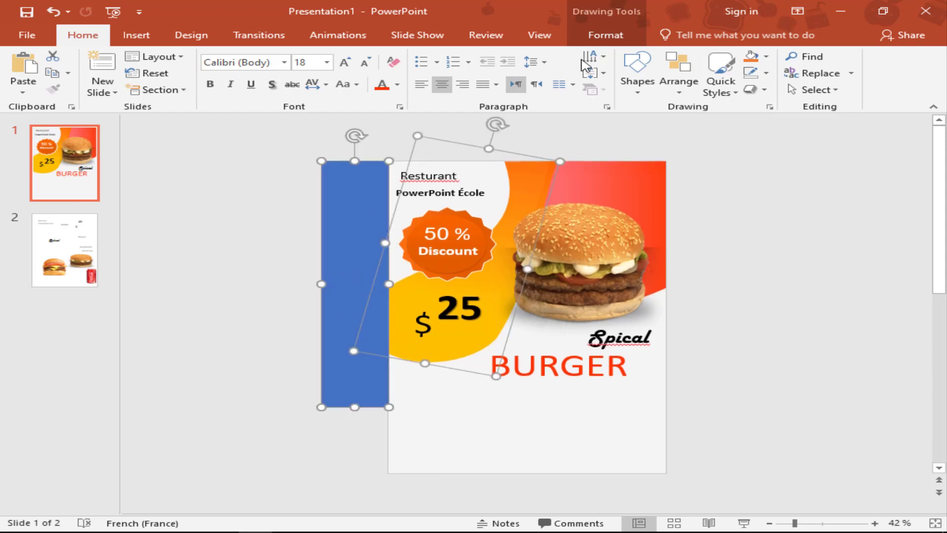
pyautogui.click(606, 35)
pyautogui.click(158, 90)
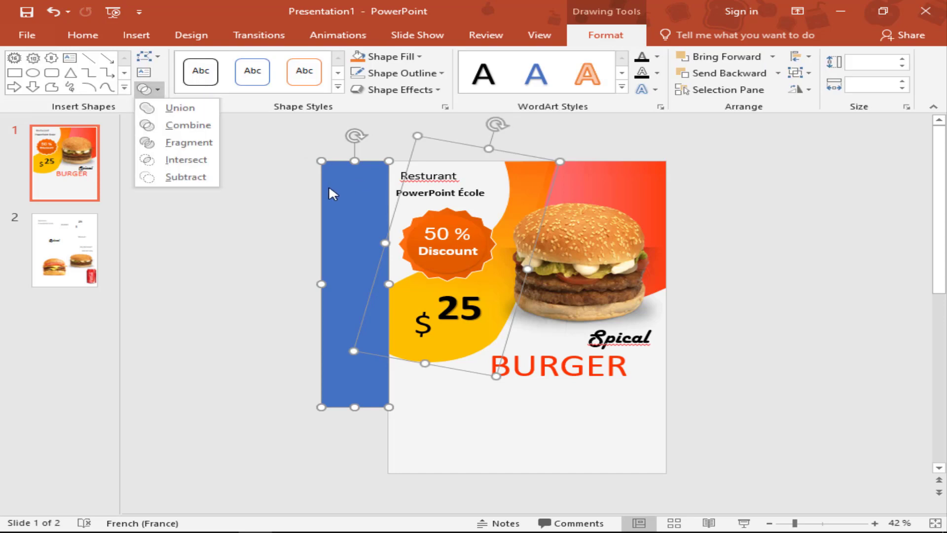
pyautogui.click(196, 176)
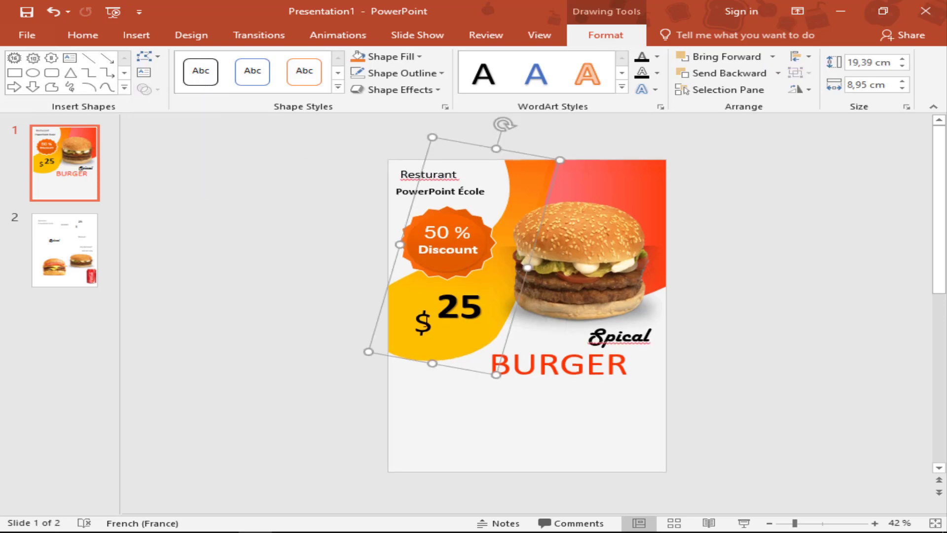
pyautogui.click(295, 262)
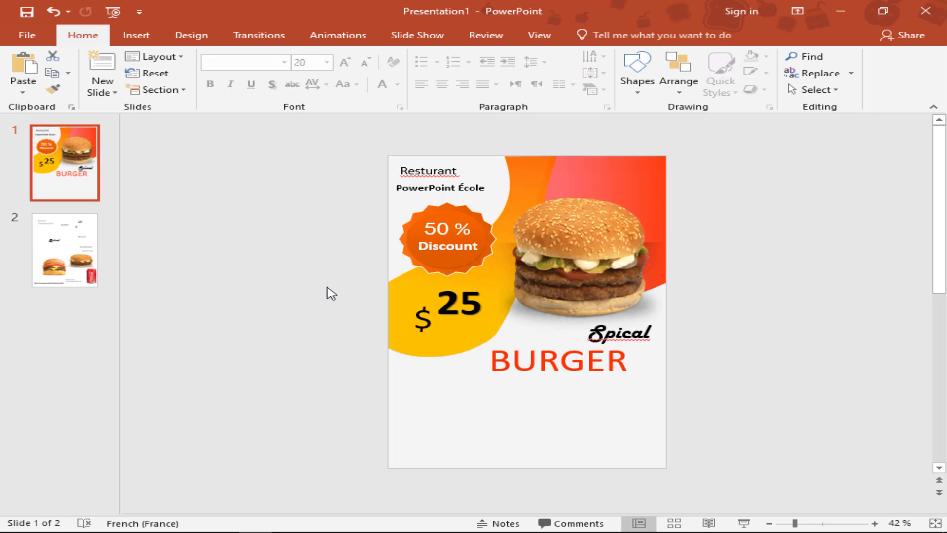
# Step: Copy the We are tasty and Our Resturant text boxes from slide 2 onto slide 1
pyautogui.click(77, 261)
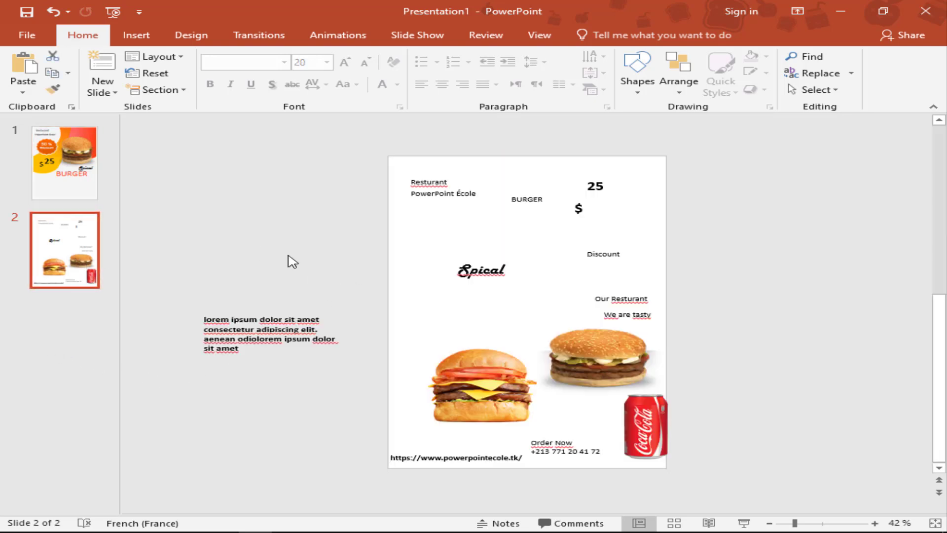
pyautogui.click(605, 299)
pyautogui.keyDown('shift'); pyautogui.click(640, 320); pyautogui.keyUp('shift')
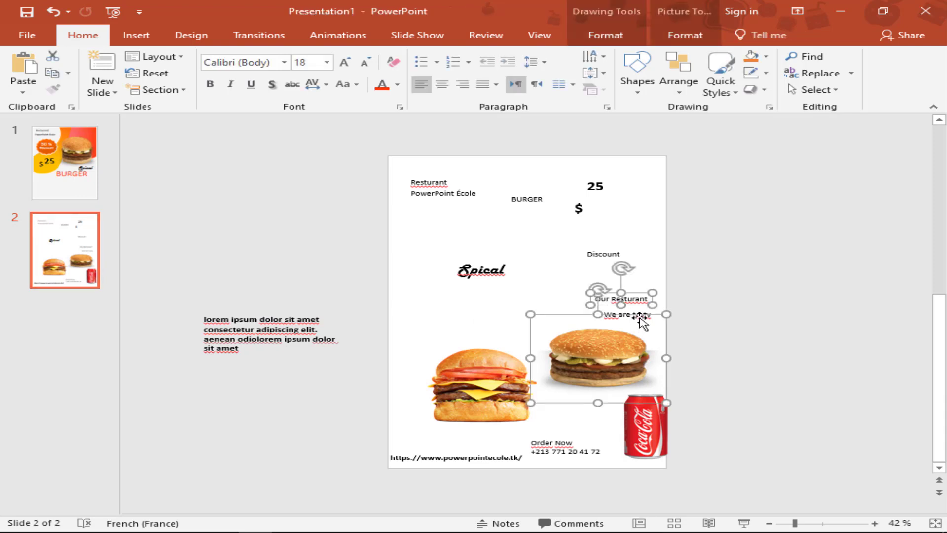
pyautogui.click(706, 309)
pyautogui.click(653, 315)
pyautogui.click(650, 311)
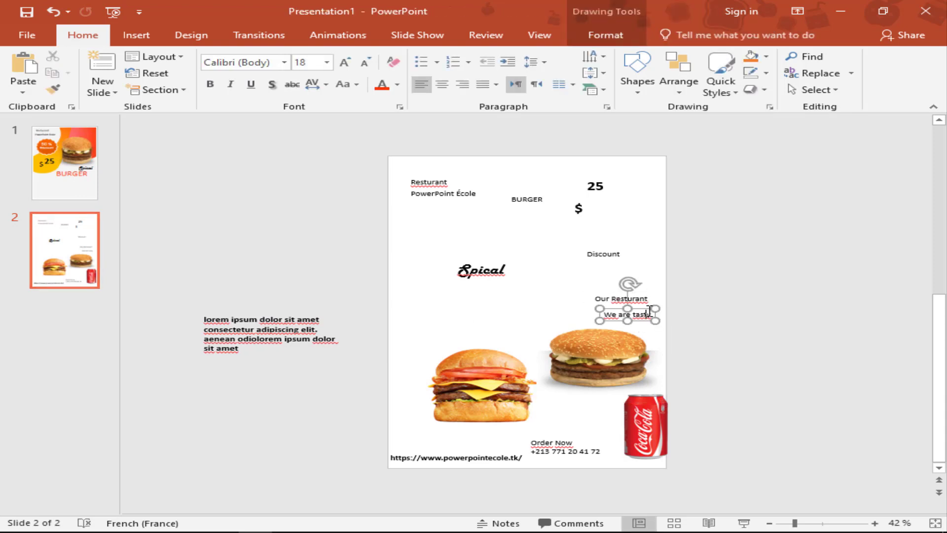
pyautogui.keyDown('shift'); pyautogui.click(642, 298); pyautogui.keyUp('shift')
pyautogui.hotkey('ctrl', 'c')
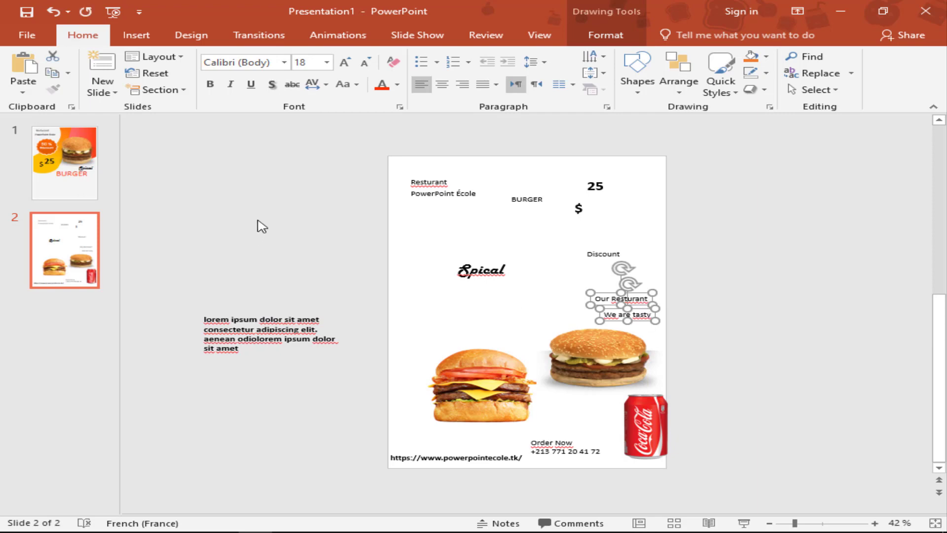
pyautogui.click(93, 186)
pyautogui.hotkey('ctrl', 'v')
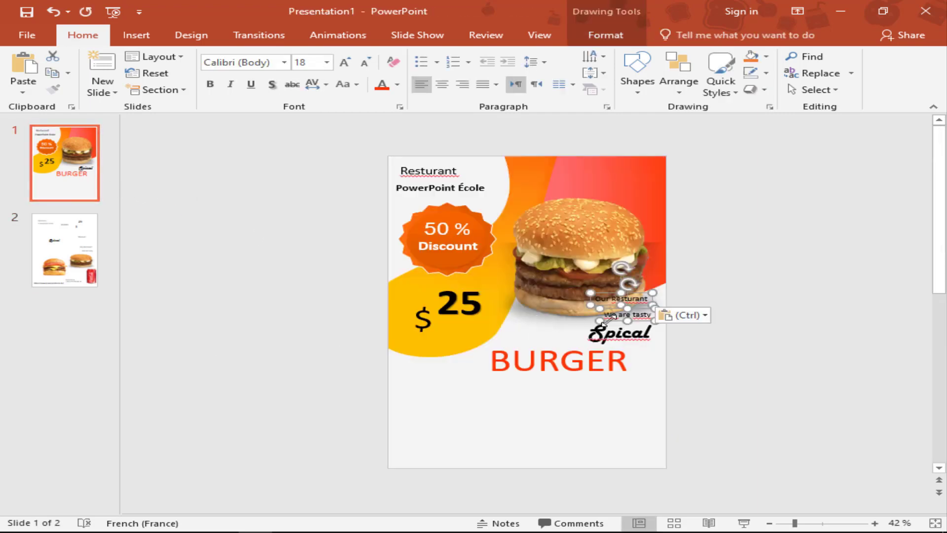
pyautogui.moveTo(616, 321)
pyautogui.mouseDown()
pyautogui.moveTo(802, 402)
pyautogui.moveTo(436, 388)
pyautogui.mouseUp()
pyautogui.click(727, 394)
# Step: Enlarge Our Resturant to 32 pt, bold it, and place it below BURGER on the left
pyautogui.click(805, 383)
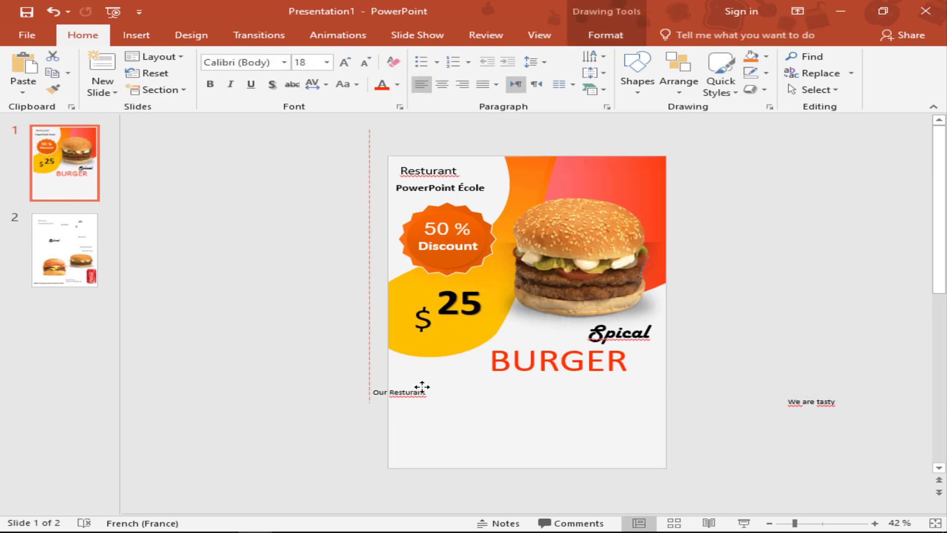
pyautogui.click(345, 62)
pyautogui.click(346, 63)
pyautogui.click(345, 62)
pyautogui.click(346, 62)
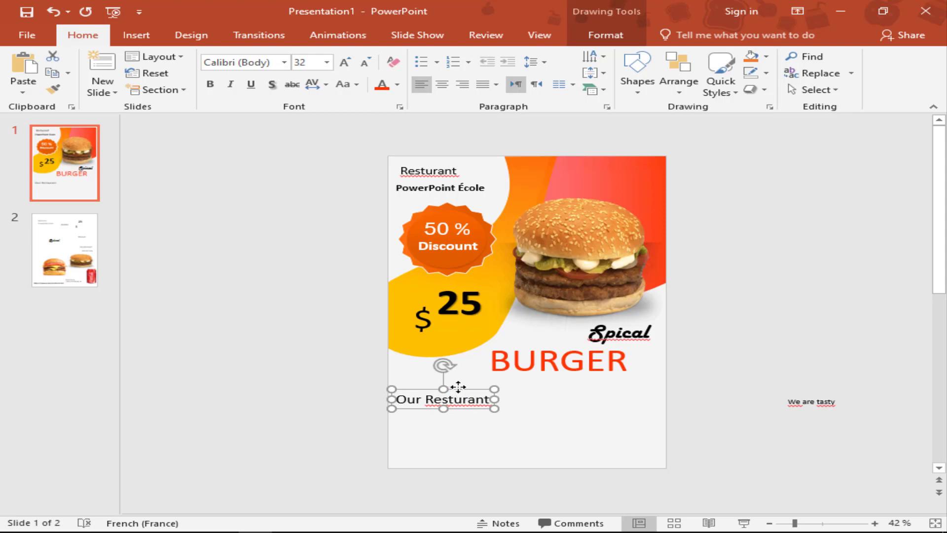
pyautogui.moveTo(460, 385); pyautogui.dragTo(459, 387)
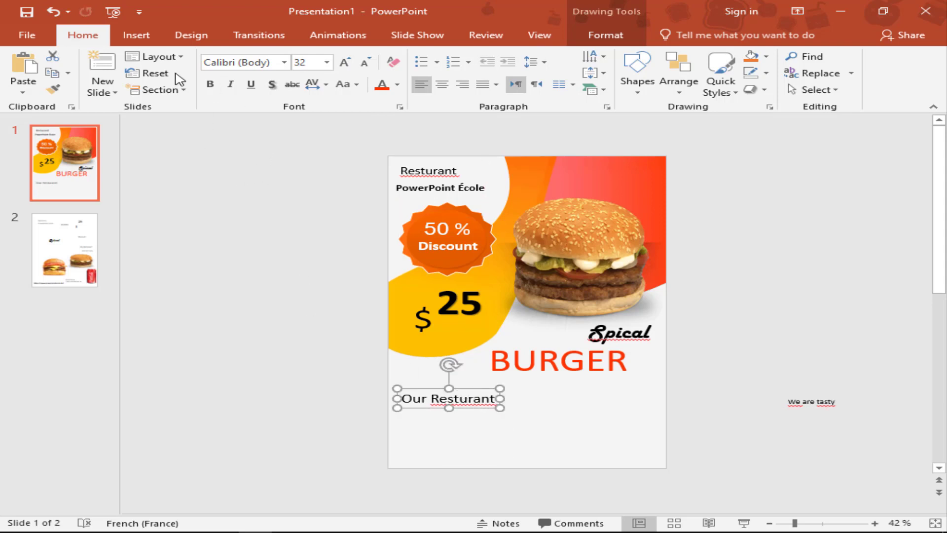
pyautogui.click(210, 84)
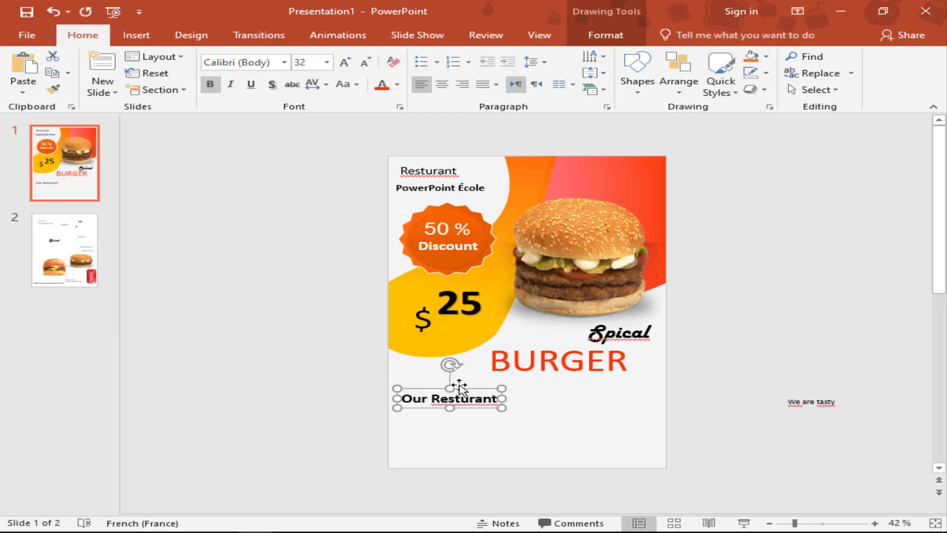
pyautogui.moveTo(460, 388); pyautogui.dragTo(456, 380)
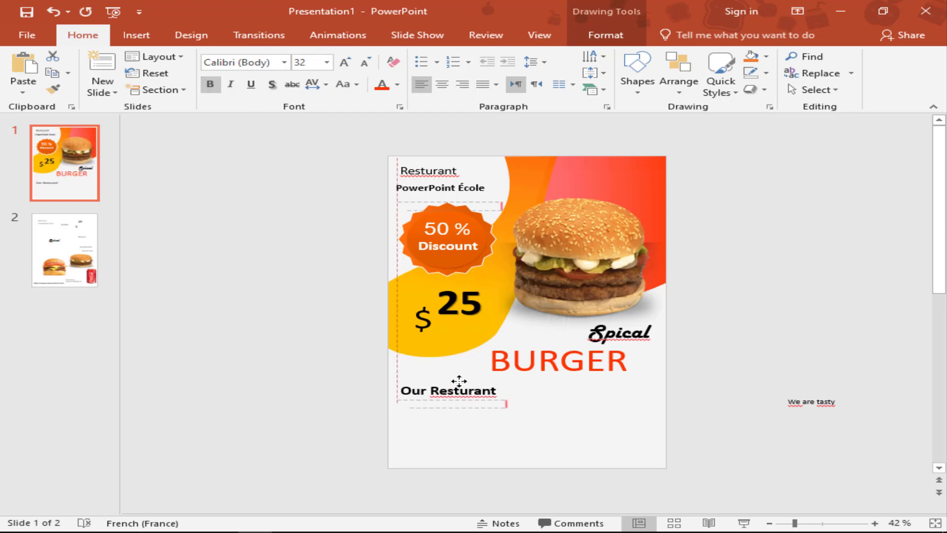
# Step: Enlarge and bold We are tasty and place it under BURGER on the right
pyautogui.click(804, 401)
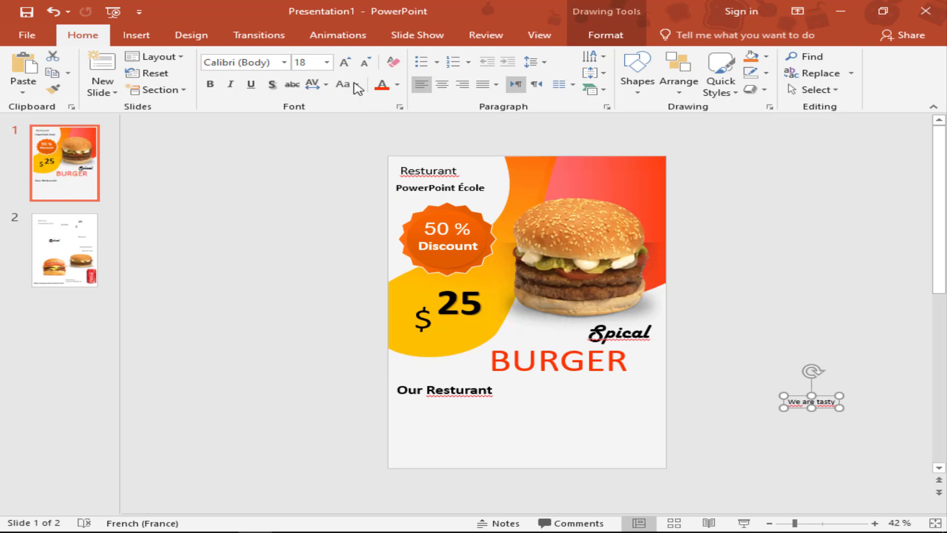
pyautogui.click(345, 62)
pyautogui.click(344, 62)
pyautogui.click(344, 63)
pyautogui.click(344, 63)
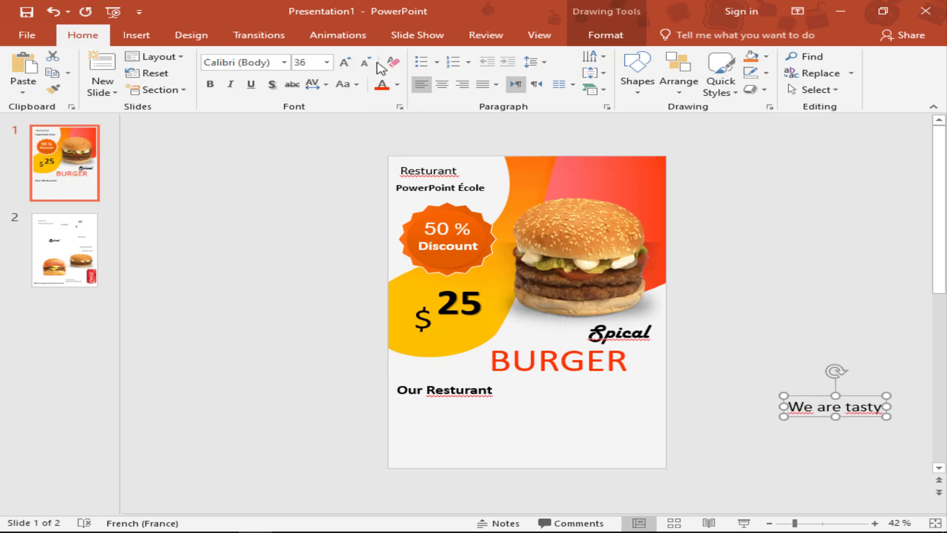
pyautogui.click(211, 89)
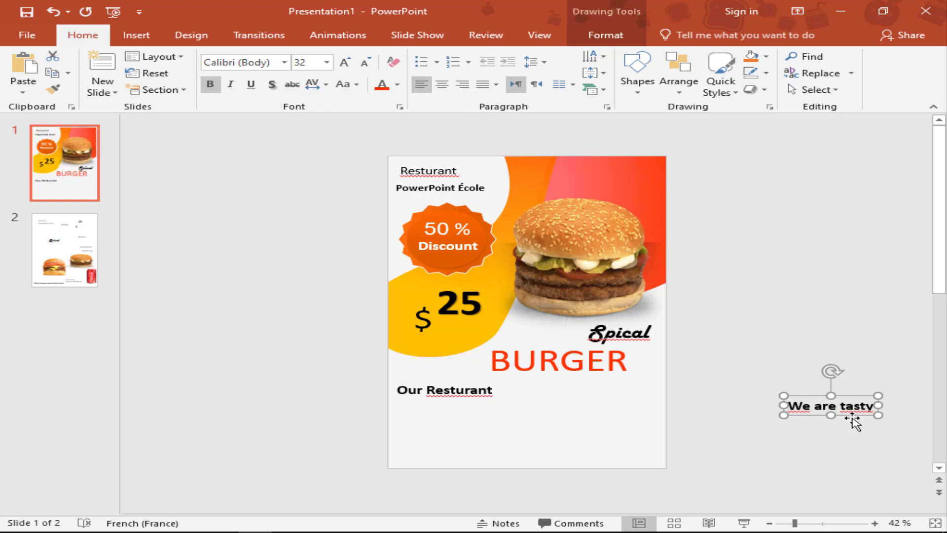
pyautogui.moveTo(808, 409); pyautogui.dragTo(634, 397)
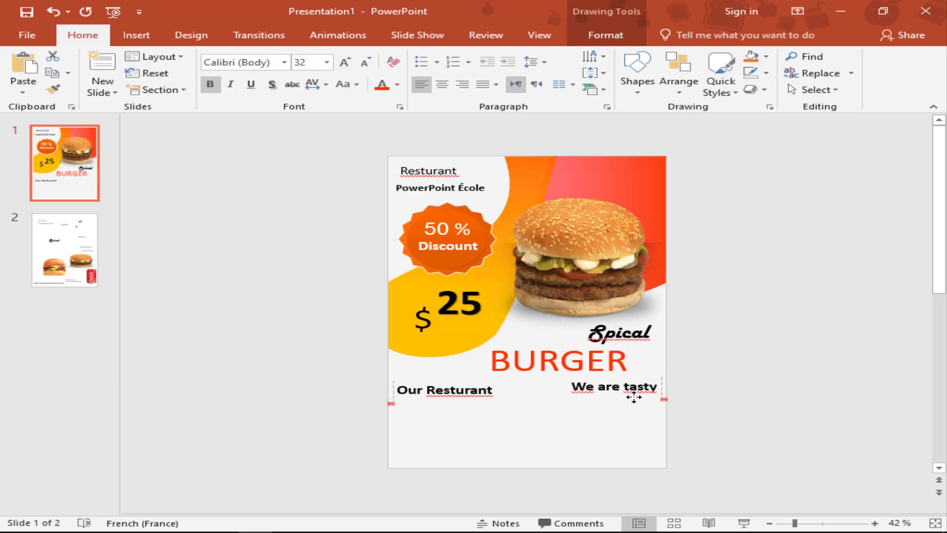
pyautogui.click(745, 358)
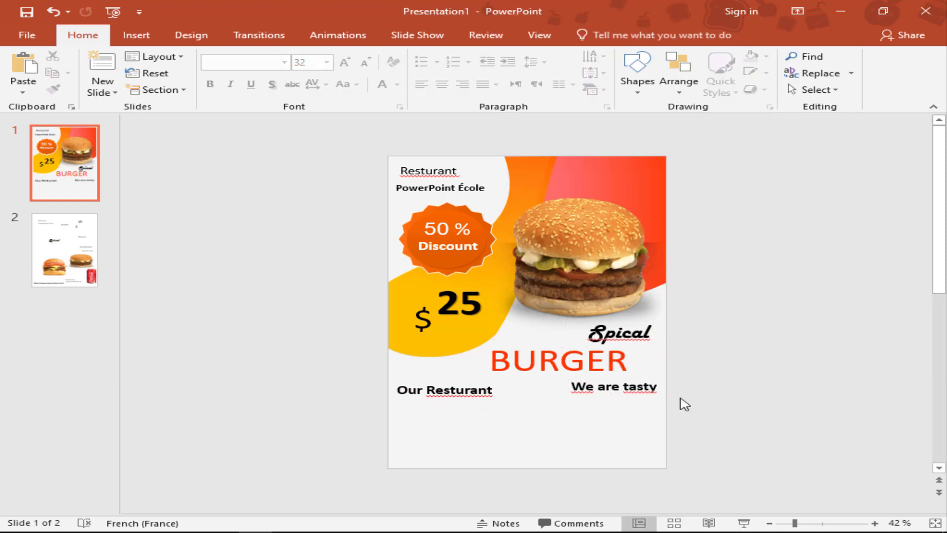
# Step: Copy the lorem ipsum paragraph from slide 2 and place it under Our Resturant
pyautogui.click(67, 219)
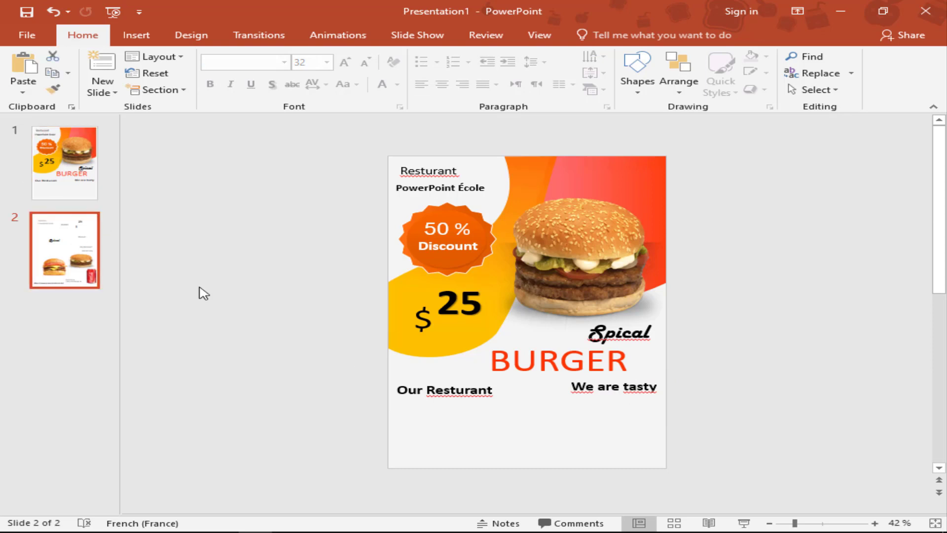
pyautogui.click(293, 339)
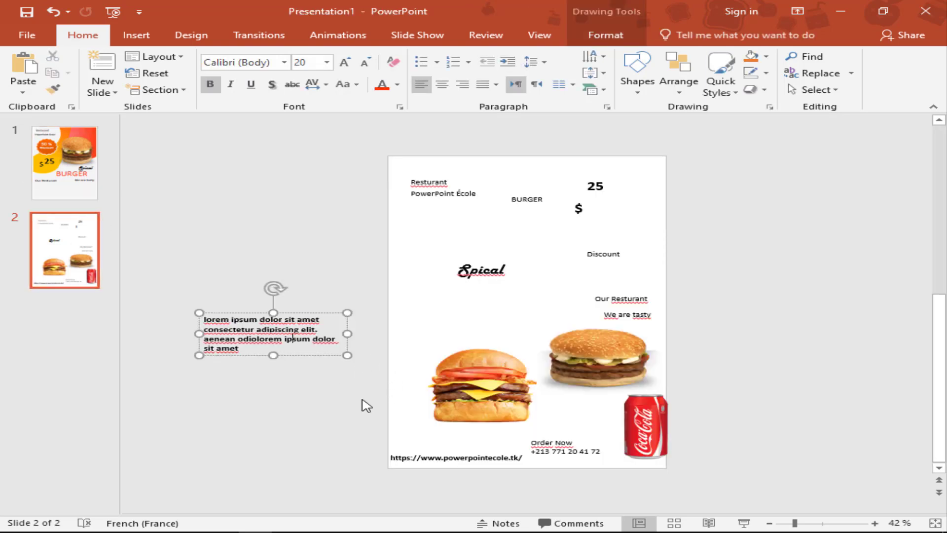
pyautogui.click(348, 354)
pyautogui.hotkey('ctrl', 'c')
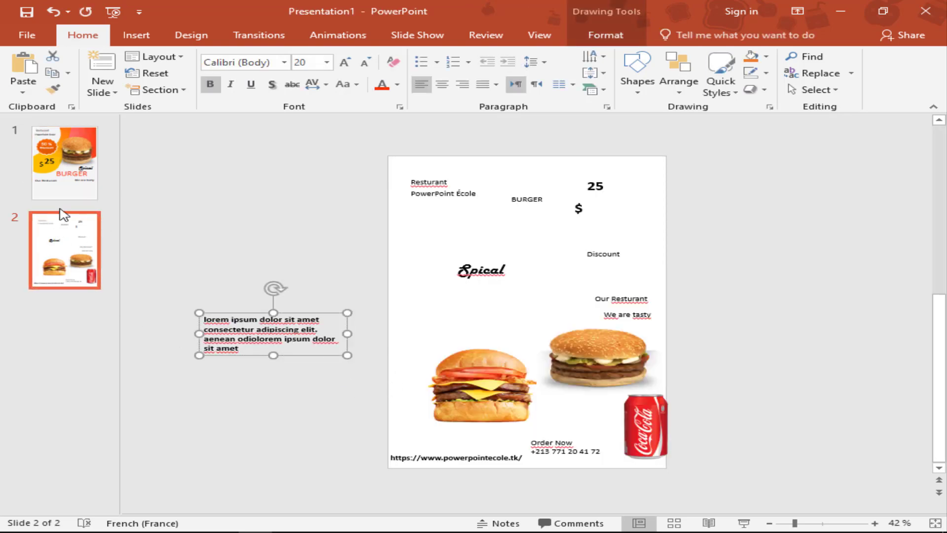
pyautogui.click(79, 195)
pyautogui.hotkey('ctrl', 'v')
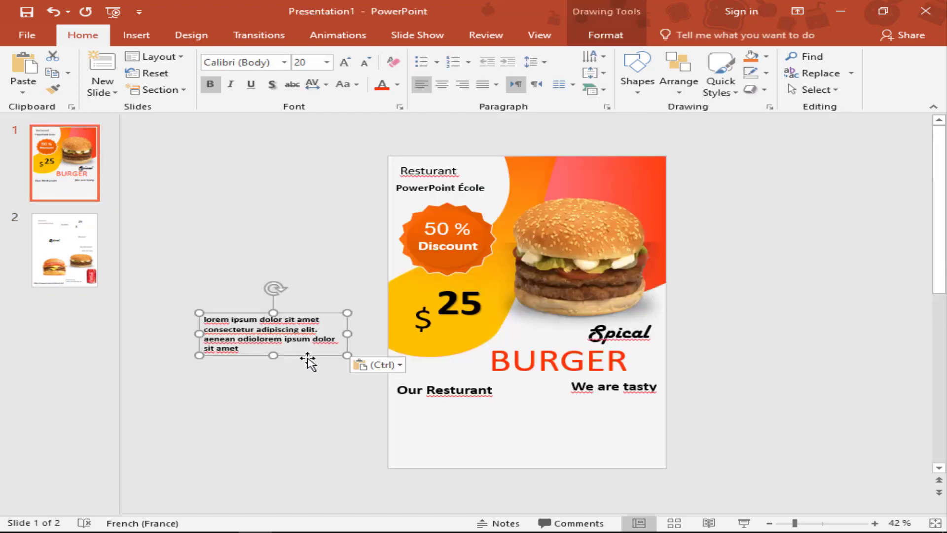
pyautogui.moveTo(307, 362); pyautogui.dragTo(502, 445)
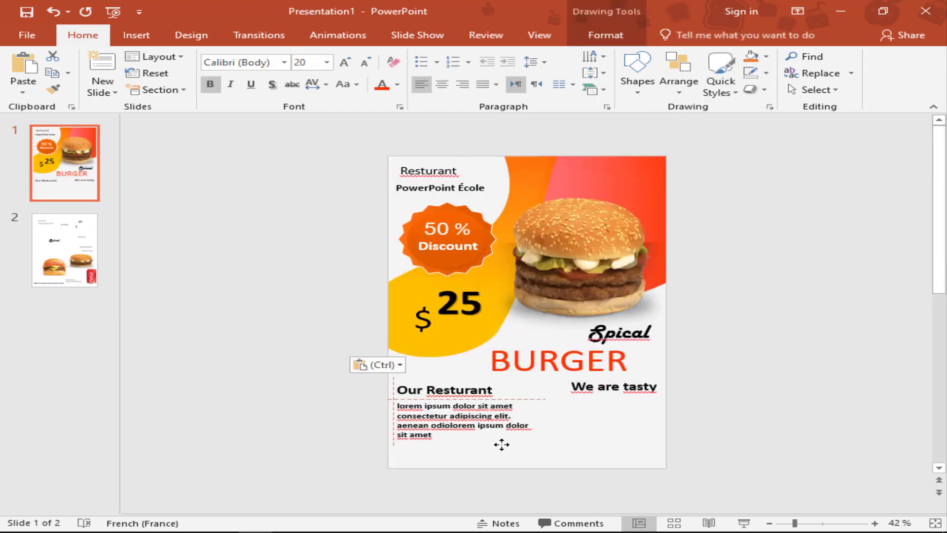
pyautogui.moveTo(501, 444); pyautogui.dragTo(499, 446)
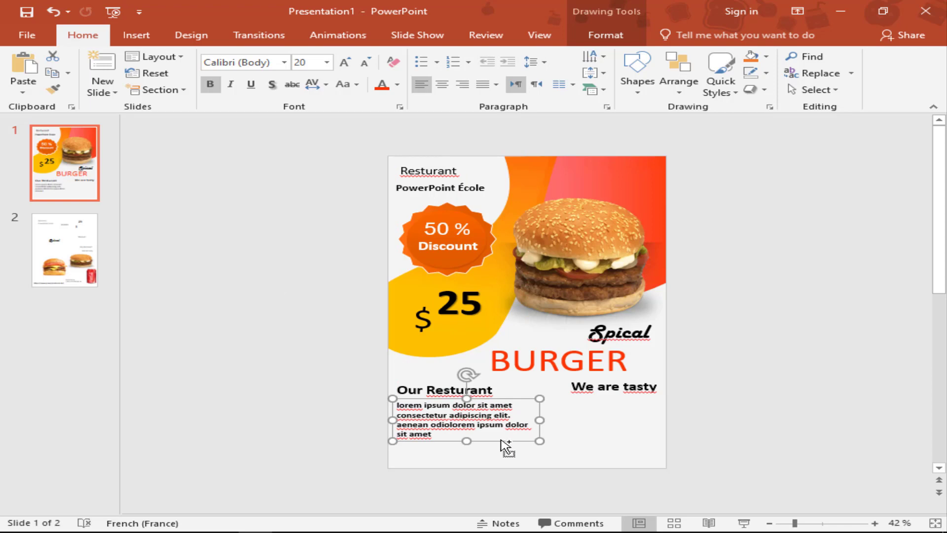
# Step: Duplicate the paragraph under We are tasty and narrow it to fit the slide
pyautogui.moveTo(502, 445); pyautogui.dragTo(671, 446)
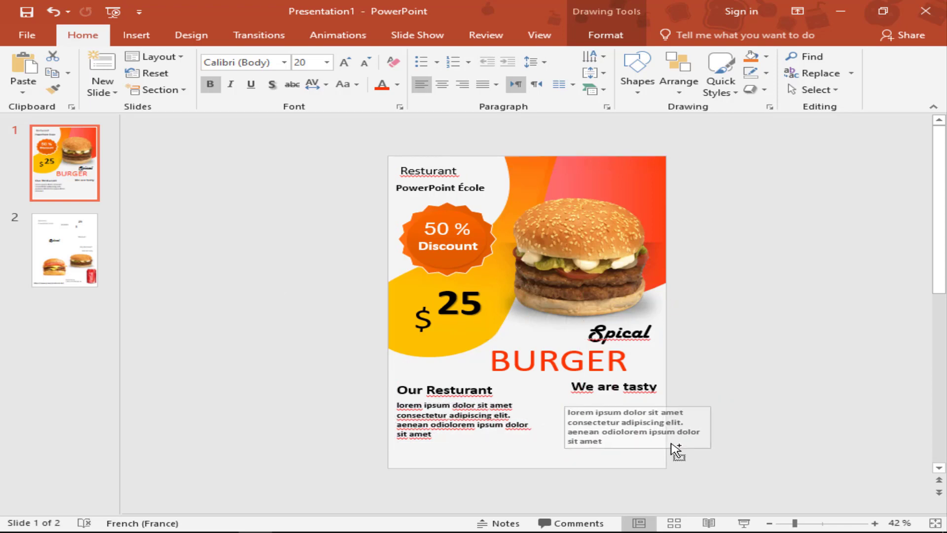
pyautogui.moveTo(671, 444); pyautogui.dragTo(651, 432)
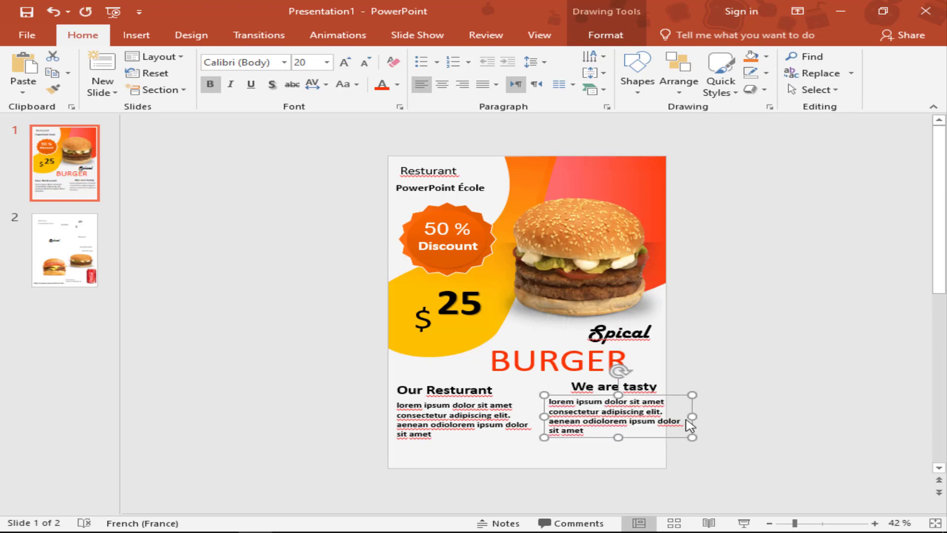
pyautogui.moveTo(585, 432); pyautogui.dragTo(559, 430)
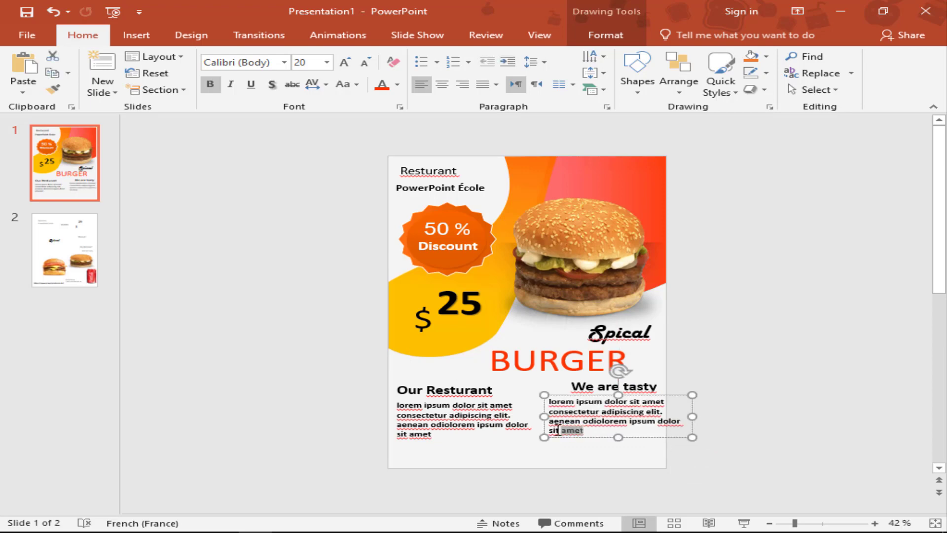
pyautogui.moveTo(693, 417); pyautogui.dragTo(660, 408)
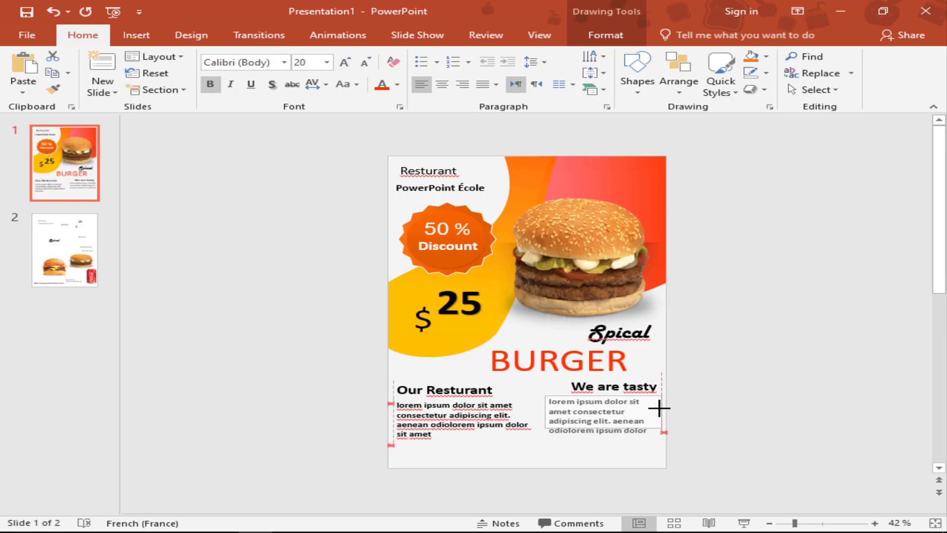
pyautogui.moveTo(622, 438); pyautogui.dragTo(634, 440)
pyautogui.click(775, 433)
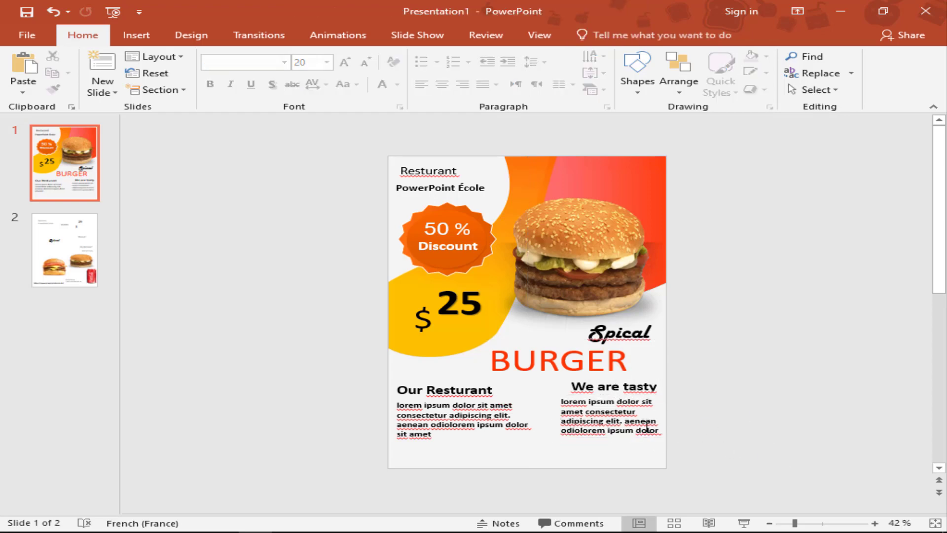
# Step: Remove bold from both lorem ipsum paragraphs
pyautogui.click(612, 425)
pyautogui.keyDown('shift'); pyautogui.click(478, 411); pyautogui.keyUp('shift')
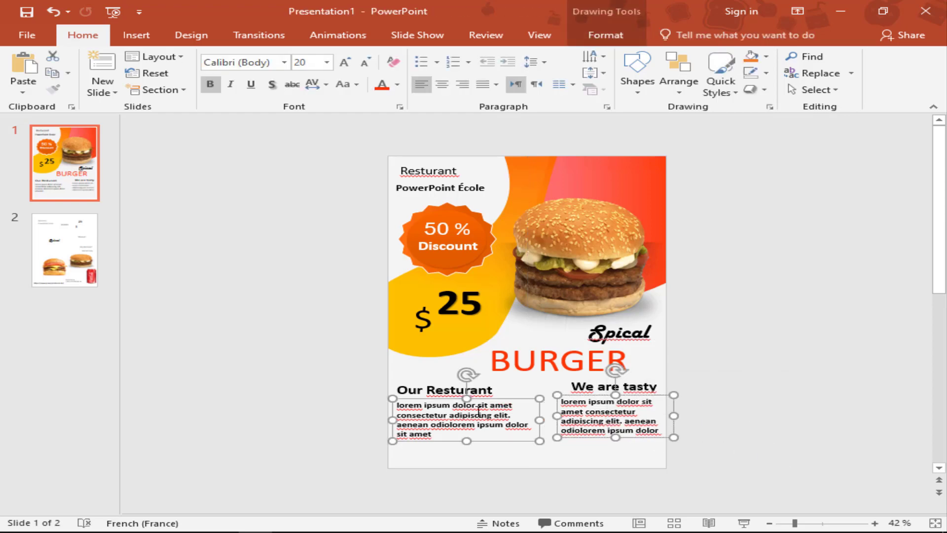
pyautogui.click(210, 85)
pyautogui.click(845, 378)
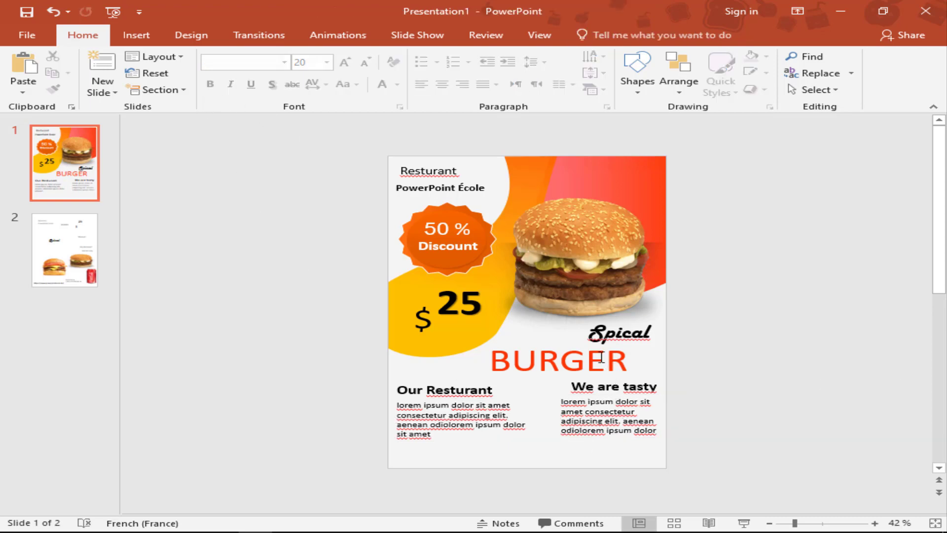
# Step: Bring the Order Now contact box and website address box from slide 2 onto slide 1
pyautogui.click(94, 291)
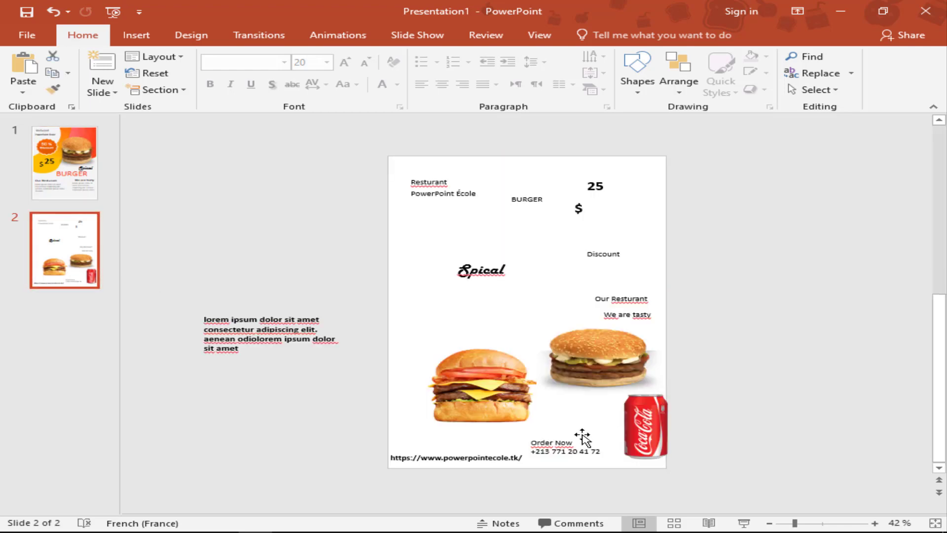
pyautogui.click(623, 465)
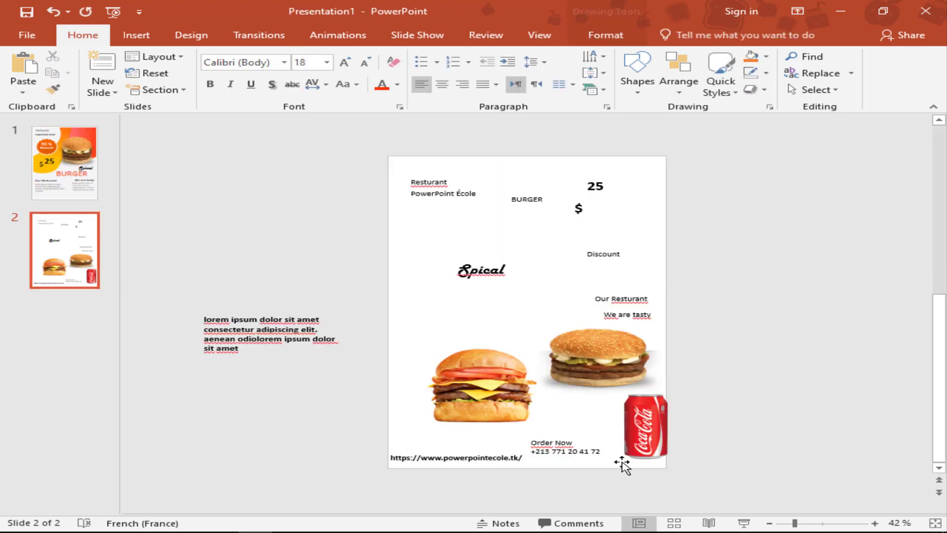
pyautogui.keyDown('shift'); pyautogui.click(484, 459); pyautogui.keyUp('shift')
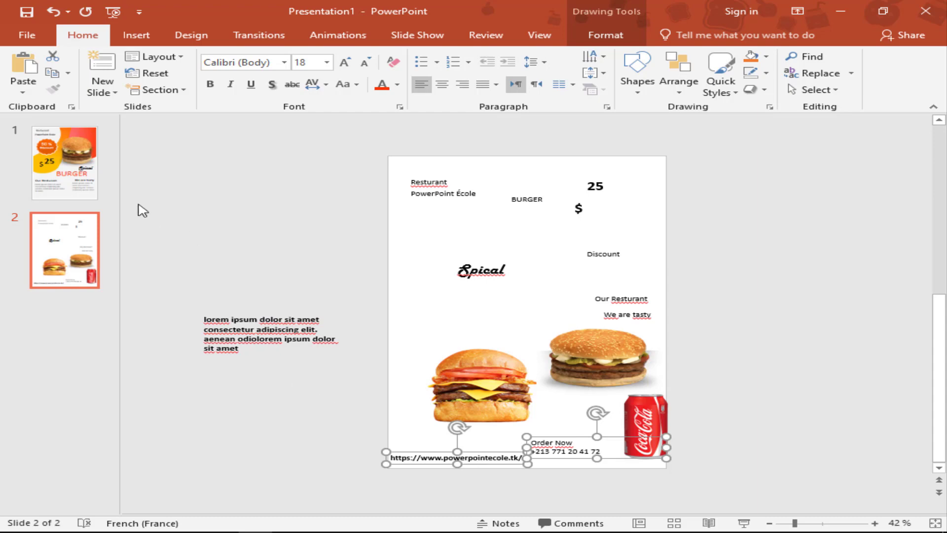
pyautogui.press('pageup')
pyautogui.hotkey('ctrl', 'v')
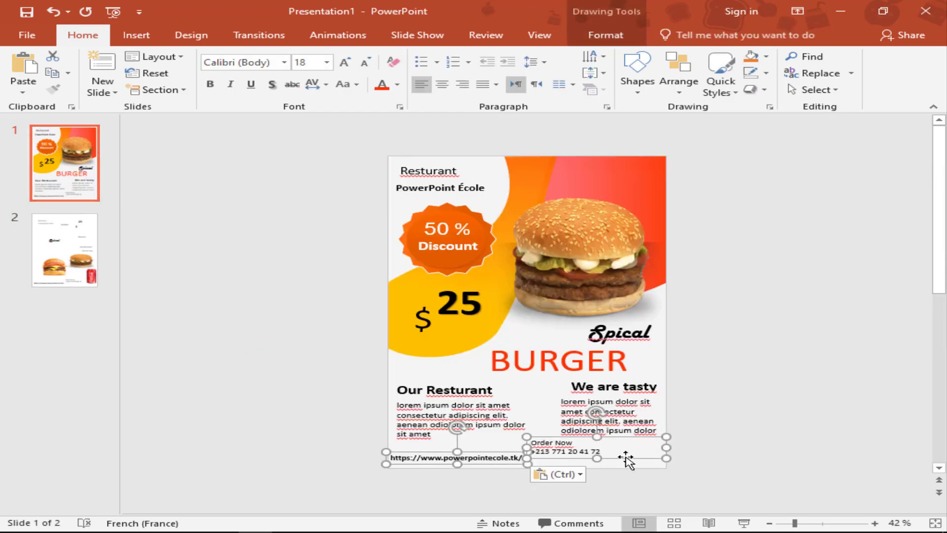
pyautogui.click(637, 463)
# Step: Make Order Now bold at 28 pt and the phone number bold at 20 pt
pyautogui.doubleClick(585, 451)
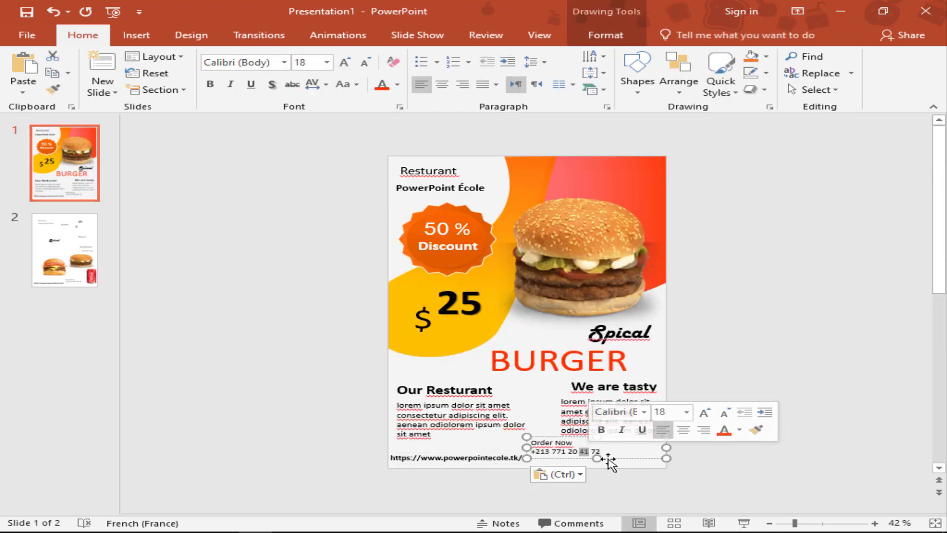
pyautogui.moveTo(623, 458); pyautogui.dragTo(645, 463)
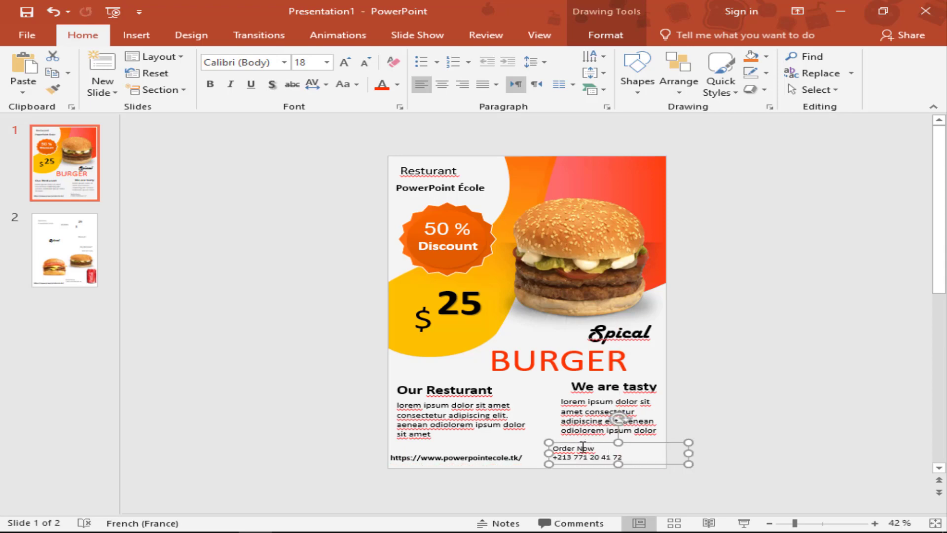
pyautogui.tripleClick(583, 448)
pyautogui.click(593, 423)
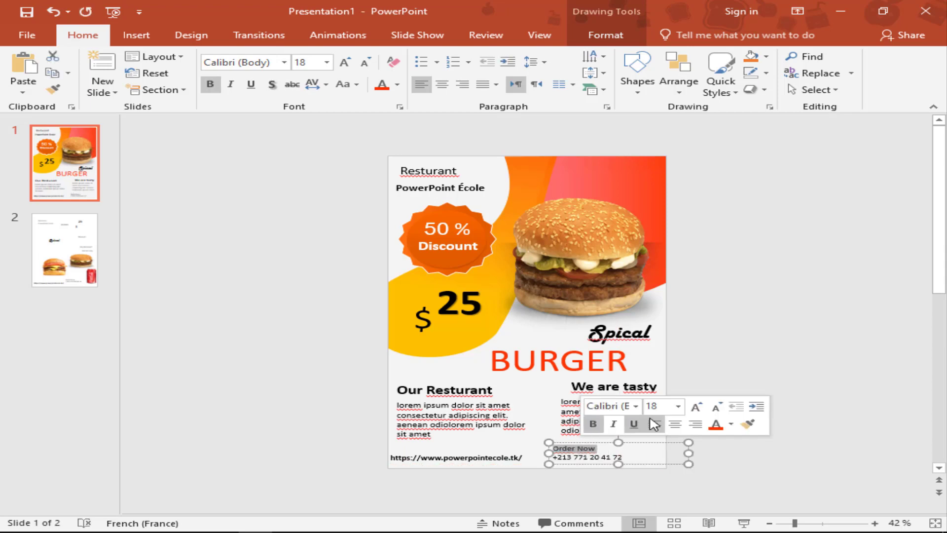
pyautogui.click(696, 407)
pyautogui.click(696, 407)
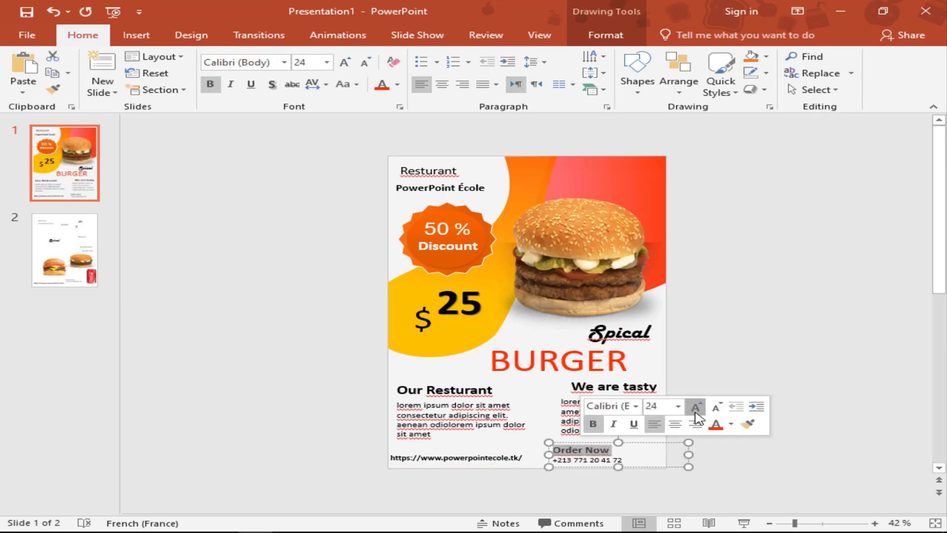
pyautogui.click(695, 407)
pyautogui.doubleClick(585, 463)
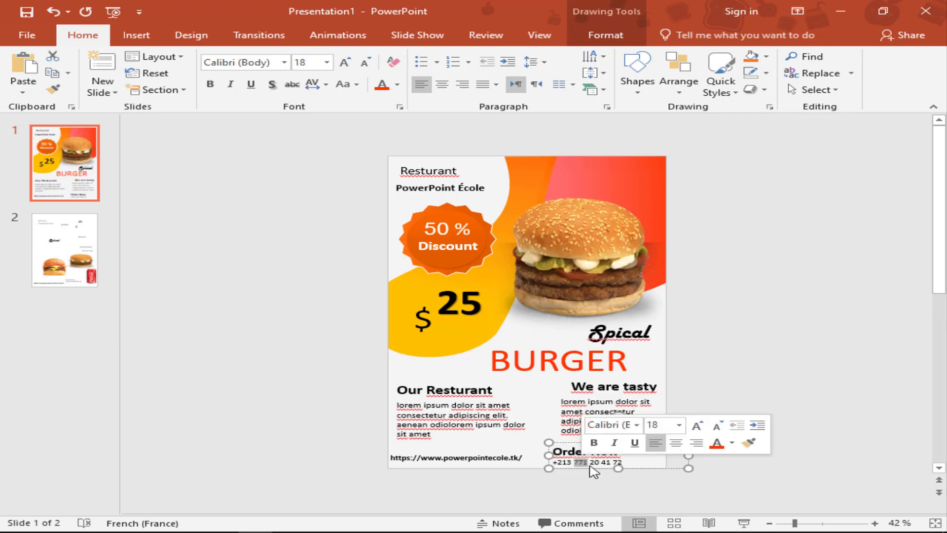
pyautogui.tripleClick(592, 463)
pyautogui.click(605, 440)
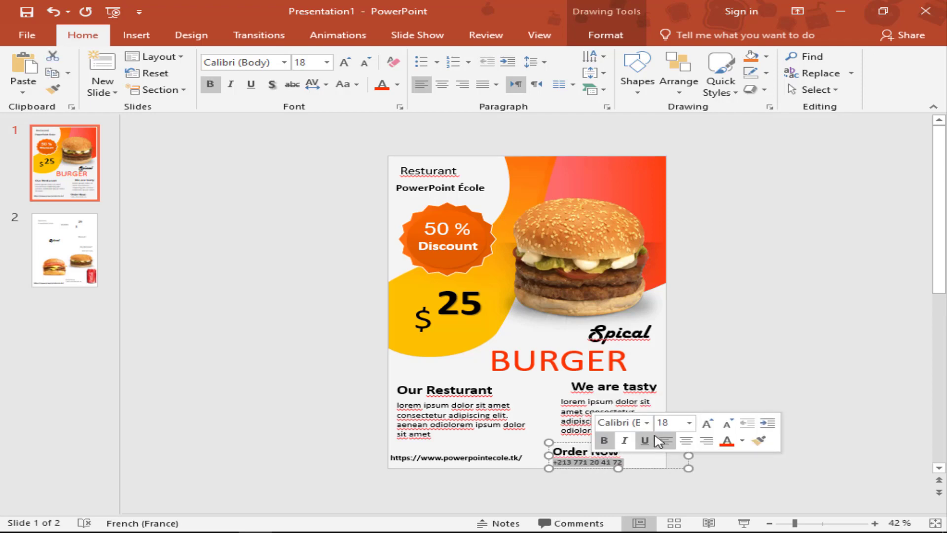
pyautogui.click(707, 422)
pyautogui.moveTo(654, 471); pyautogui.dragTo(664, 468)
# Step: Center the Order Now and phone text and settle the box at the bottom-right
pyautogui.click(641, 451)
pyautogui.press('Return')
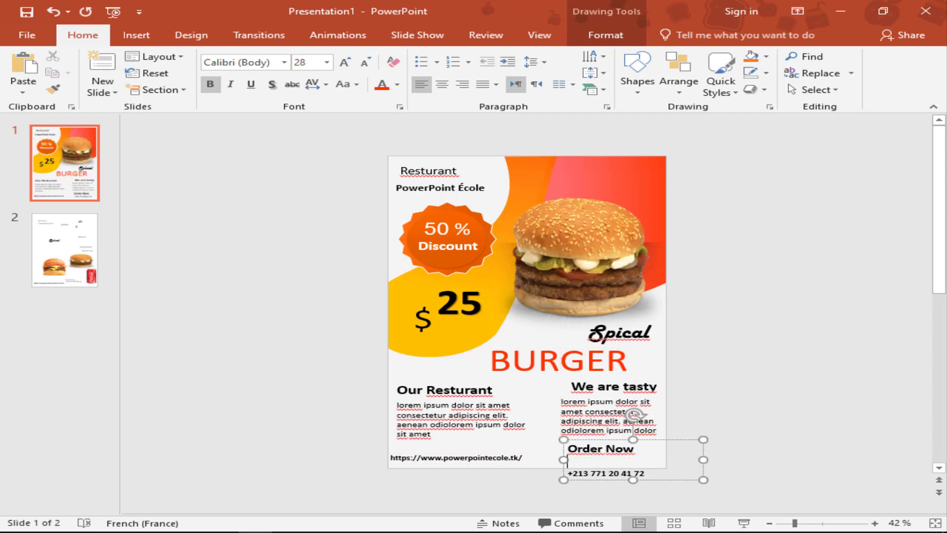
pyautogui.press('BackSpace')
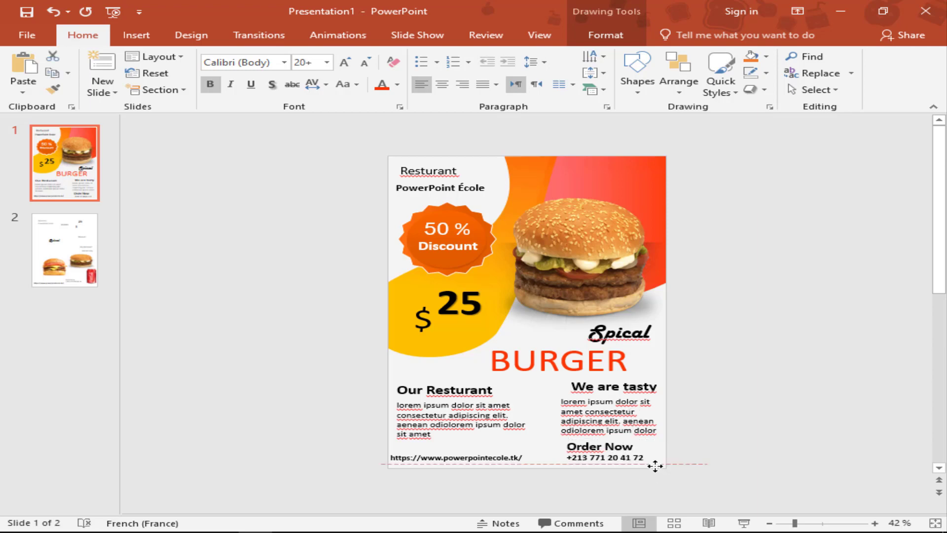
pyautogui.moveTo(659, 468); pyautogui.dragTo(655, 467)
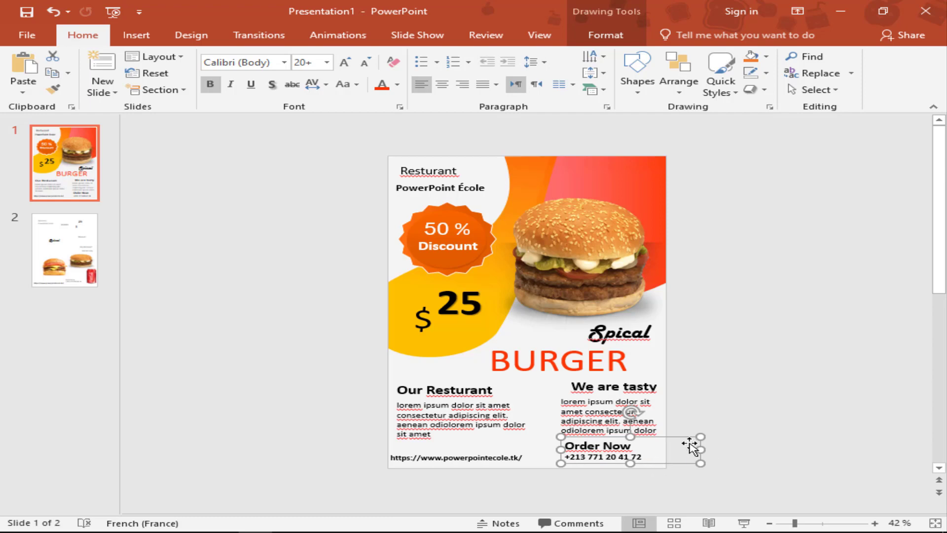
pyautogui.click(461, 86)
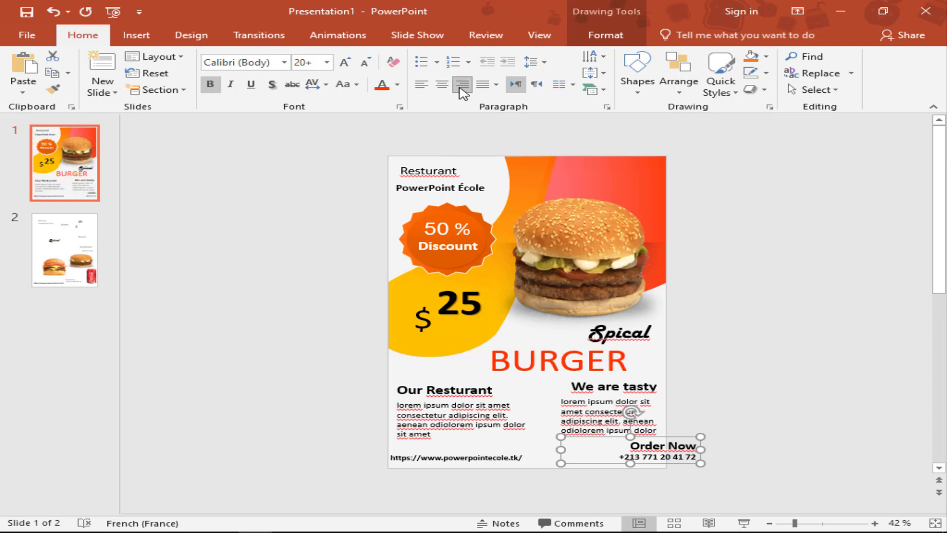
pyautogui.moveTo(652, 434); pyautogui.dragTo(606, 436)
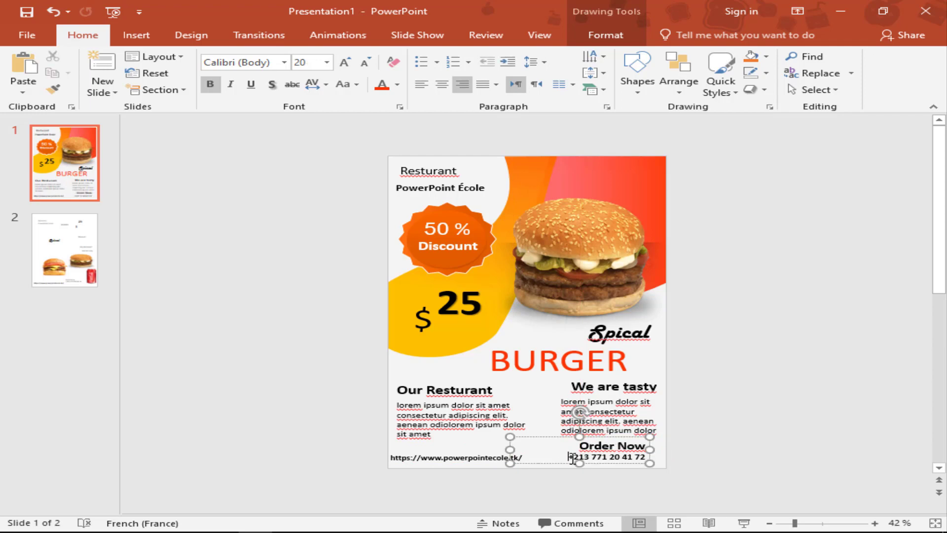
pyautogui.hotkey('ctrl', 'a')
pyautogui.click(444, 85)
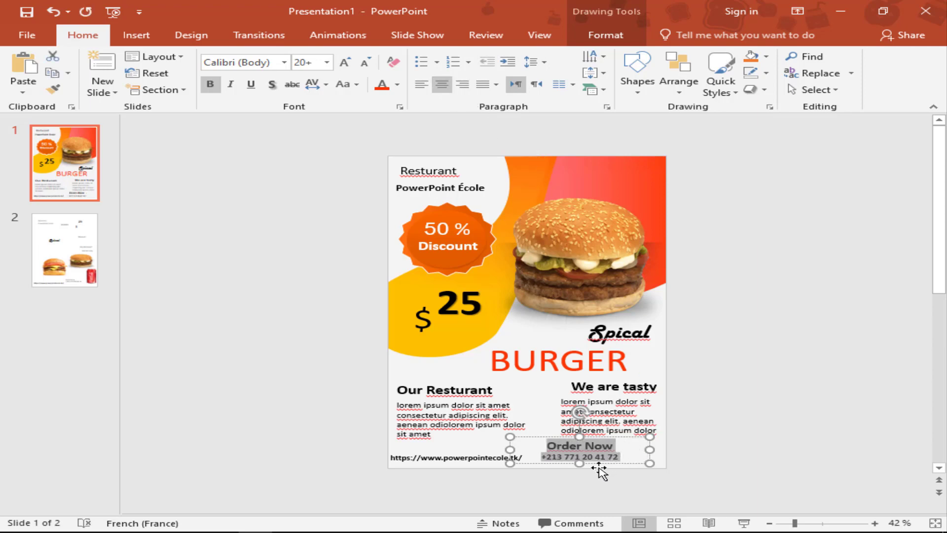
pyautogui.moveTo(595, 465); pyautogui.dragTo(621, 470)
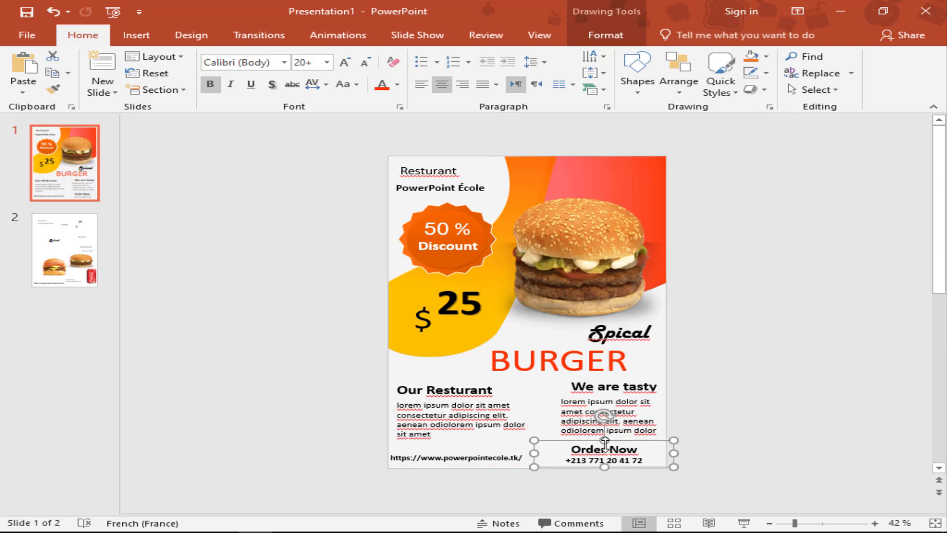
# Step: Colour the Order Now contact dark orange and the website address orange, nudging the address into place
pyautogui.click(382, 89)
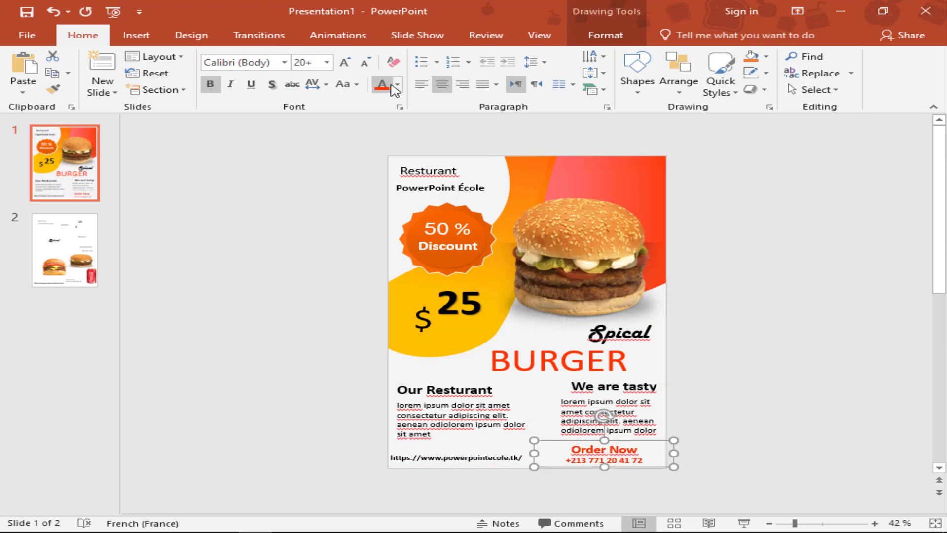
pyautogui.click(397, 85)
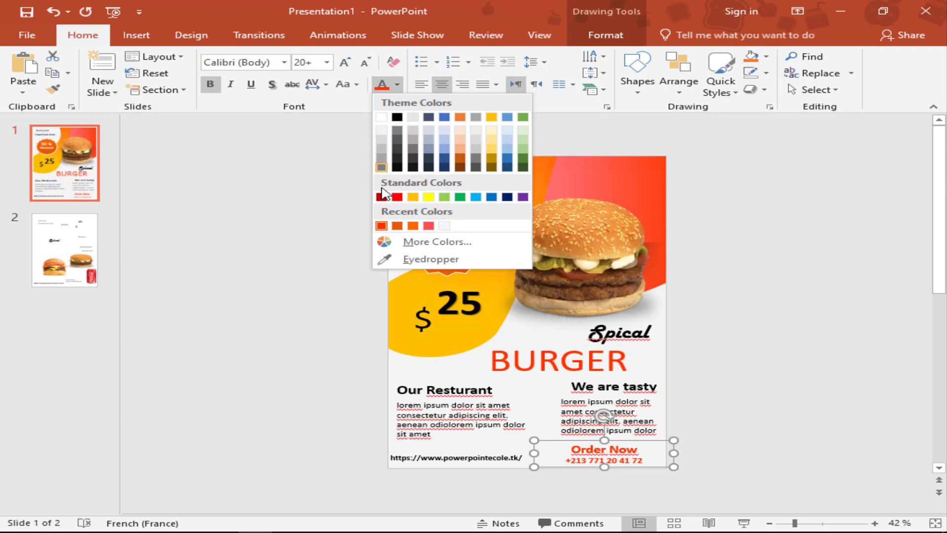
pyautogui.click(397, 225)
pyautogui.click(442, 269)
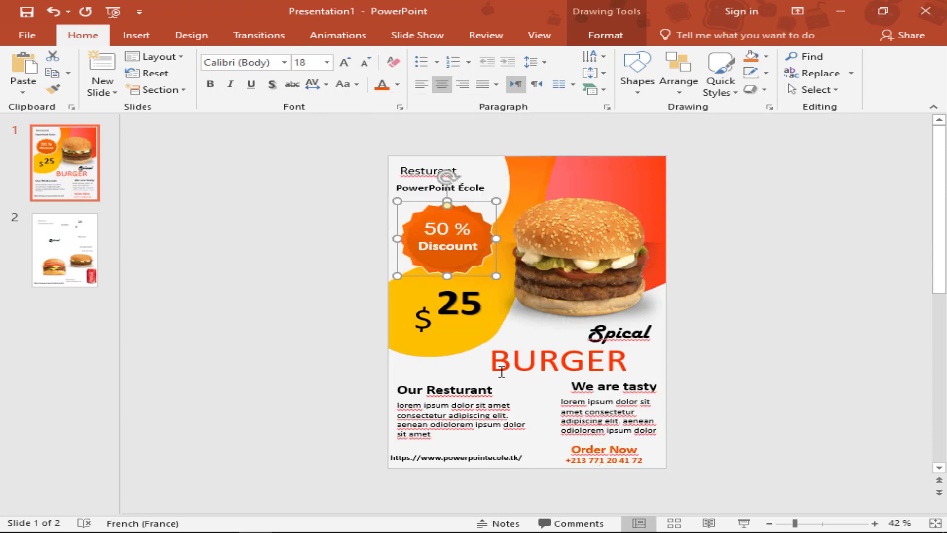
pyautogui.click(449, 459)
pyautogui.click(382, 85)
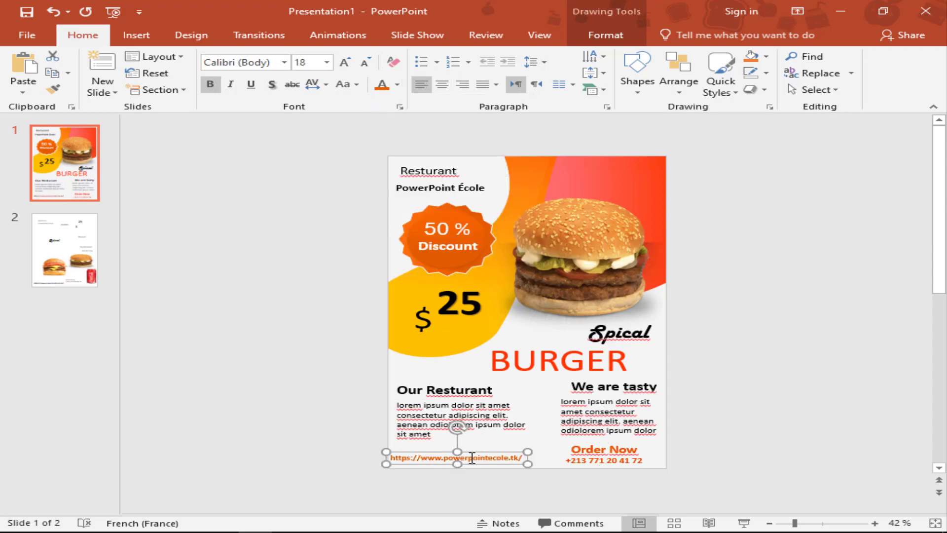
pyautogui.moveTo(476, 472); pyautogui.dragTo(483, 464)
pyautogui.click(760, 279)
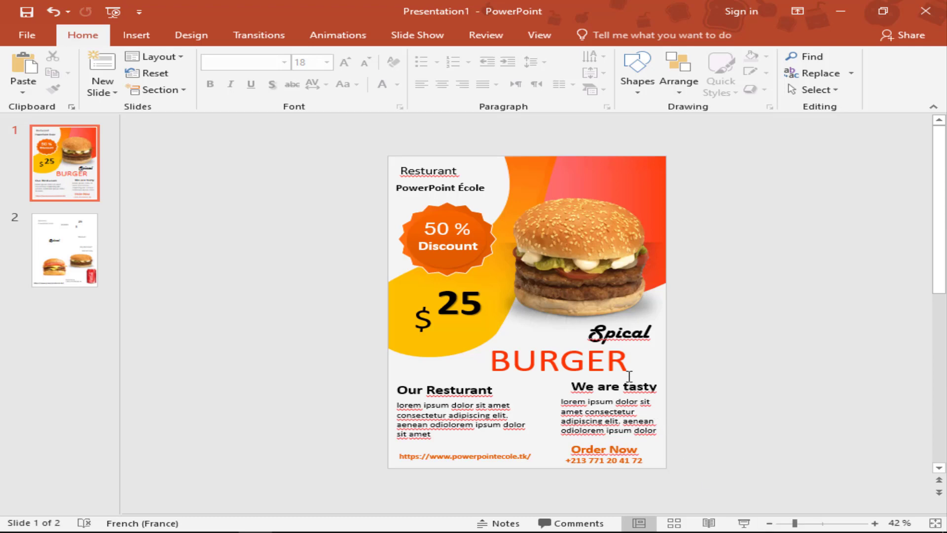
# Step: Open the slide's Format Background settings to apply a light grey texture
pyautogui.click(522, 335)
pyautogui.click(474, 366)
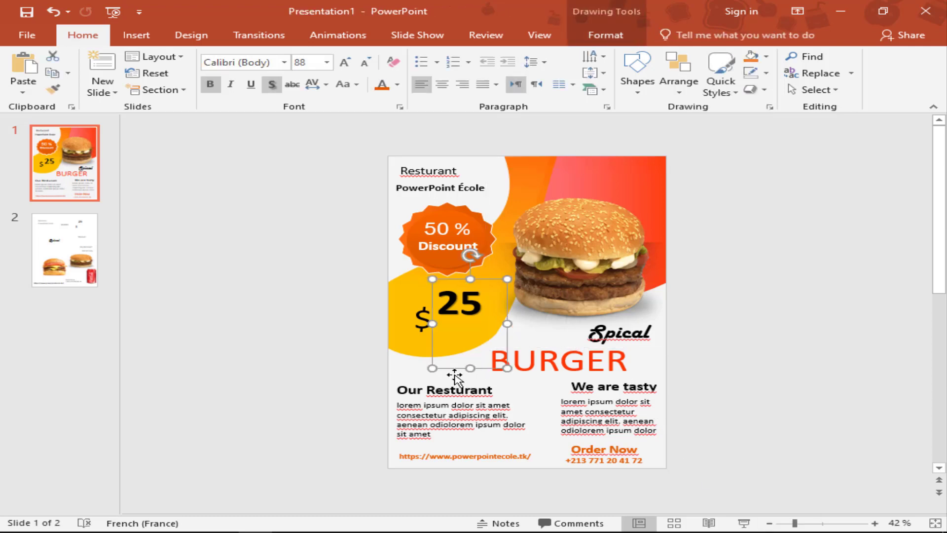
pyautogui.click(412, 376)
pyautogui.click(532, 396)
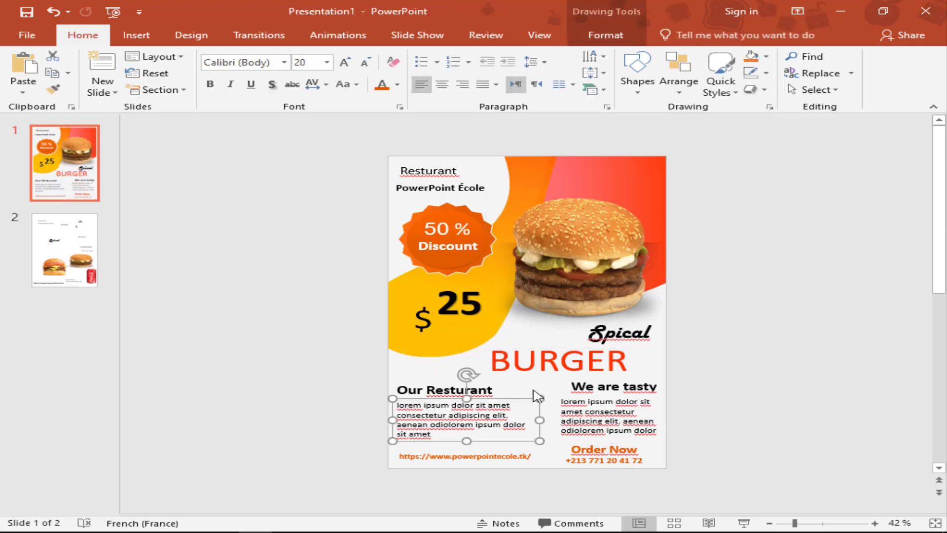
pyautogui.click(538, 393)
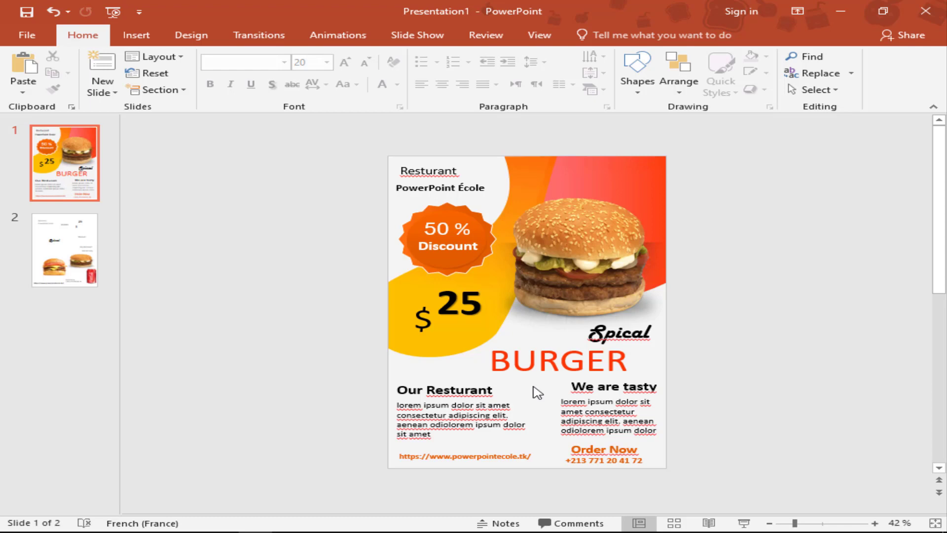
pyautogui.rightClick(538, 394)
pyautogui.click(554, 507)
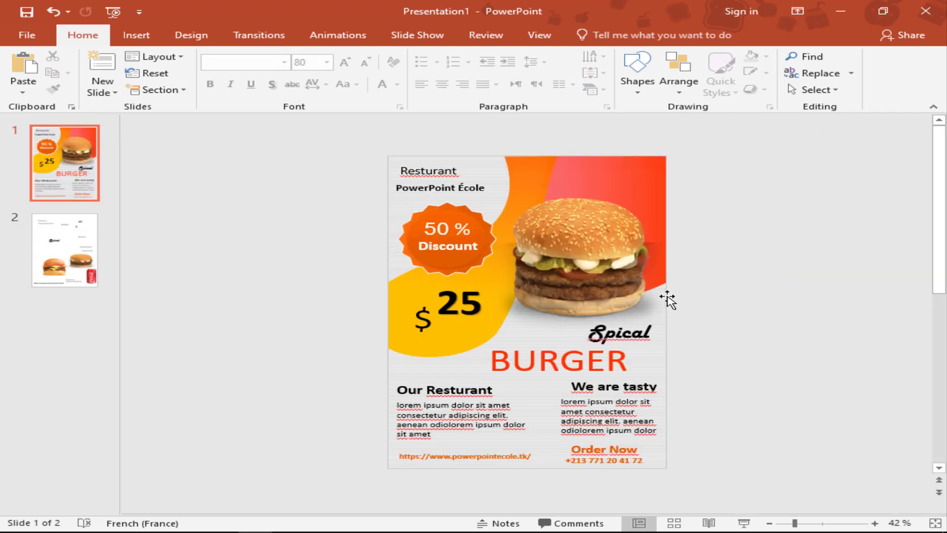
# Step: Duplicate the burger photo, shrink the copy, and place it beside the $25 price
pyautogui.click(624, 269)
pyautogui.moveTo(624, 269); pyautogui.dragTo(584, 307)
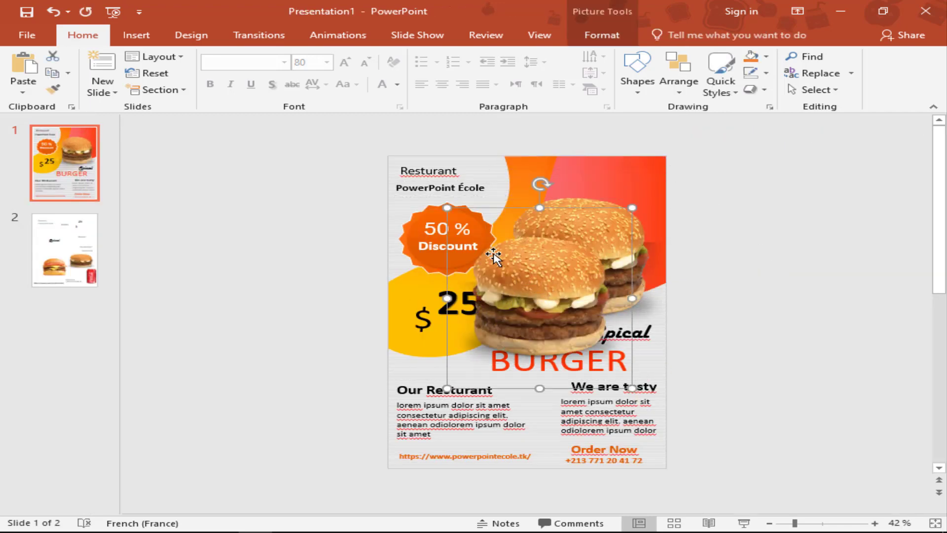
pyautogui.moveTo(447, 207); pyautogui.dragTo(536, 294)
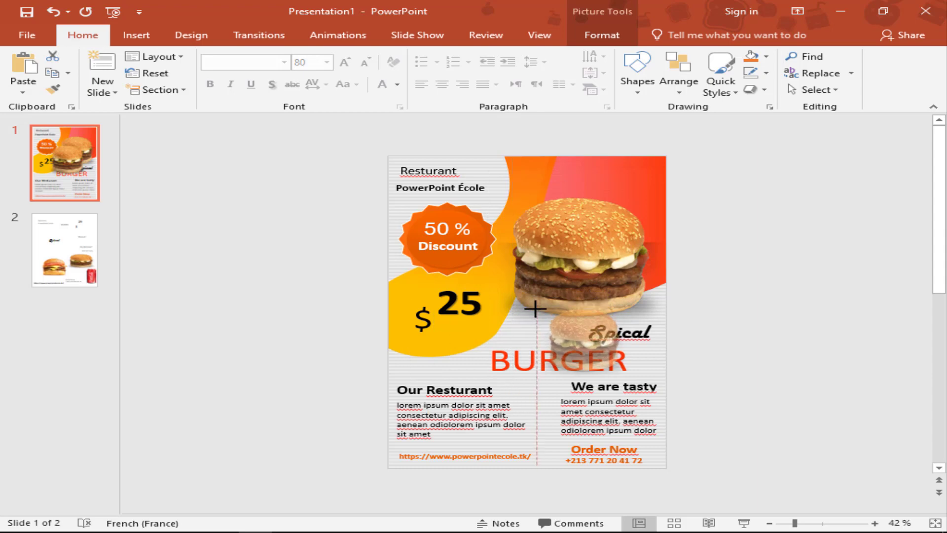
pyautogui.moveTo(601, 341); pyautogui.dragTo(542, 316)
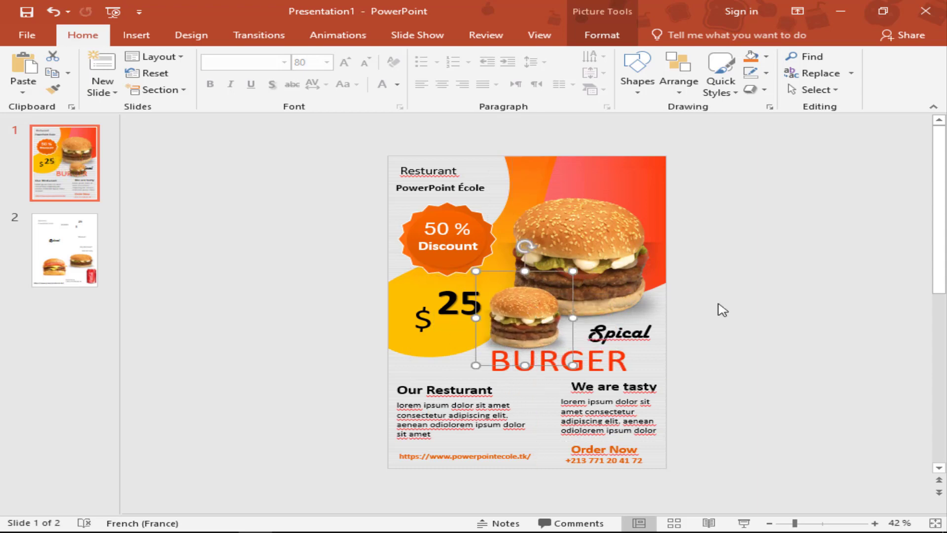
pyautogui.click(813, 309)
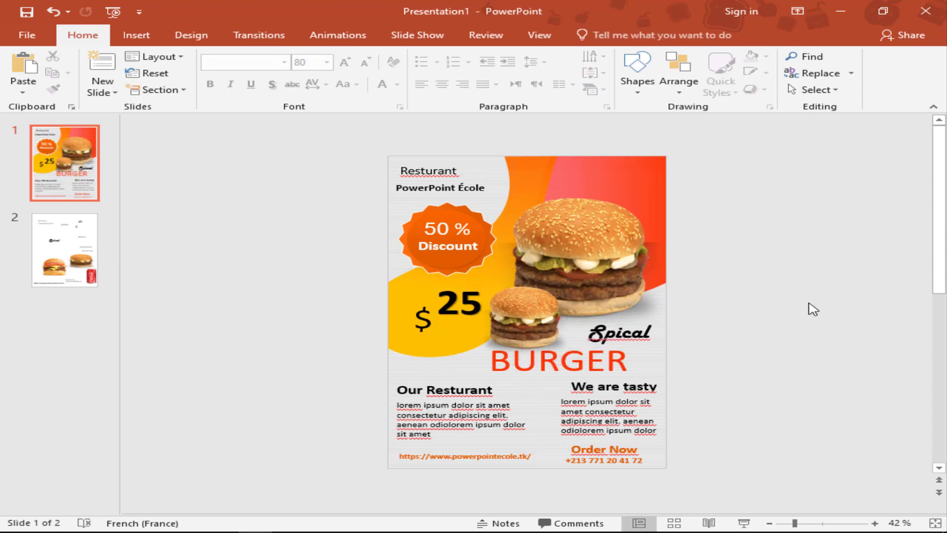
# Step: Insert the FLYING_BIRD_logo-removebg-preview picture onto the slide
pyautogui.click(136, 35)
pyautogui.click(132, 79)
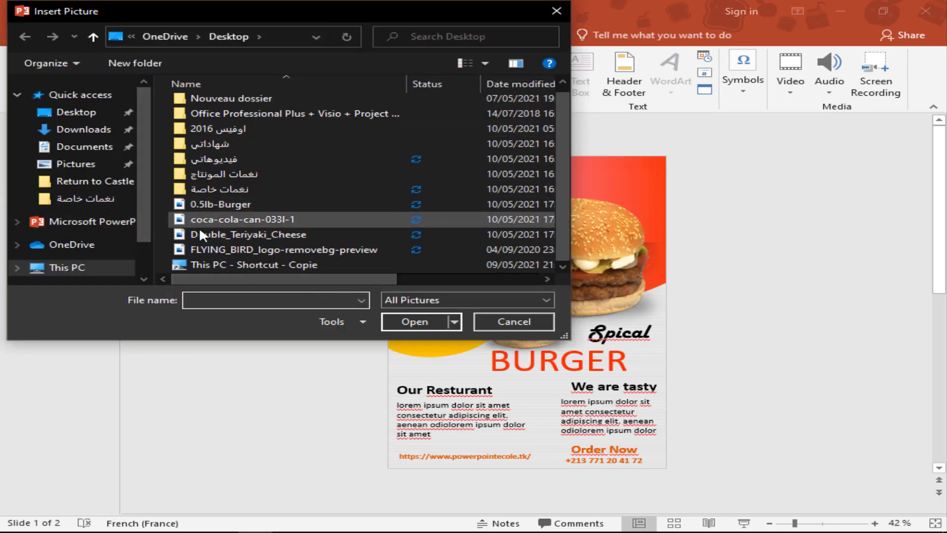
pyautogui.click(198, 250)
pyautogui.click(421, 312)
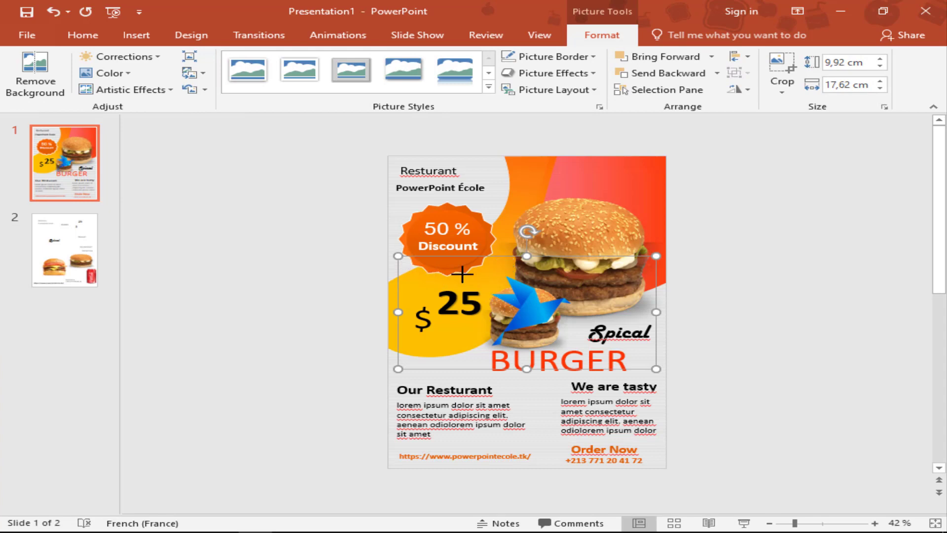
# Step: Shrink the bird logo and position it at the flyer's top-right corner
pyautogui.moveTo(398, 256); pyautogui.dragTo(442, 274)
pyautogui.moveTo(535, 300); pyautogui.dragTo(633, 173)
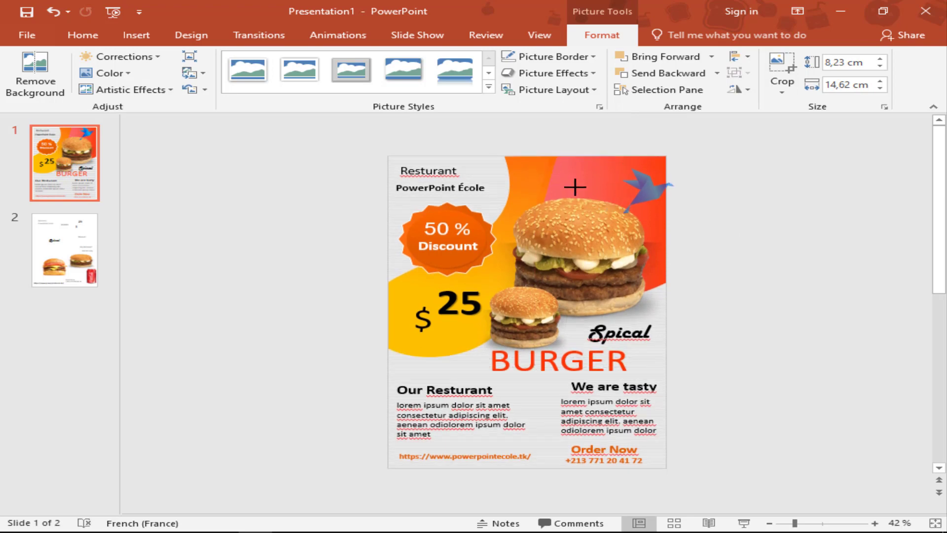
pyautogui.moveTo(575, 187); pyautogui.dragTo(597, 171)
pyautogui.moveTo(649, 192); pyautogui.dragTo(629, 177)
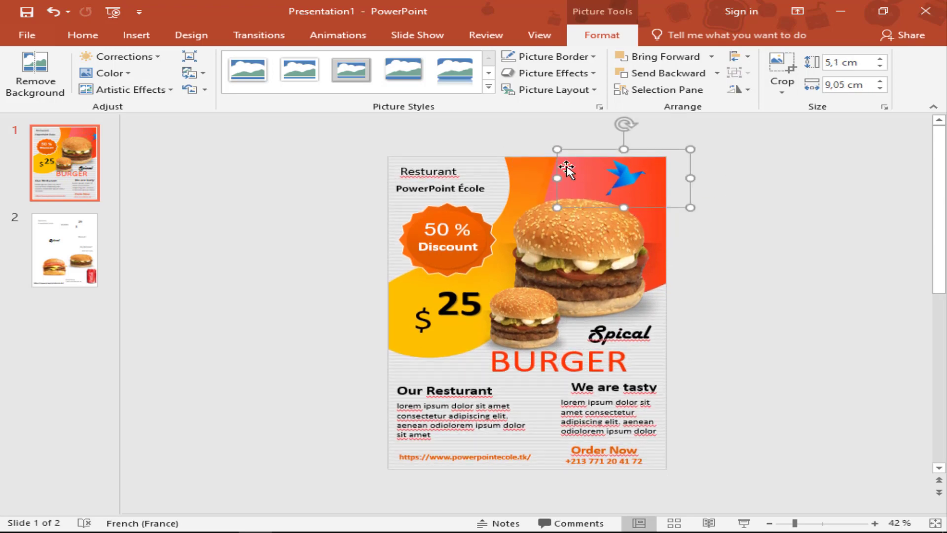
pyautogui.moveTo(558, 150); pyautogui.dragTo(564, 150)
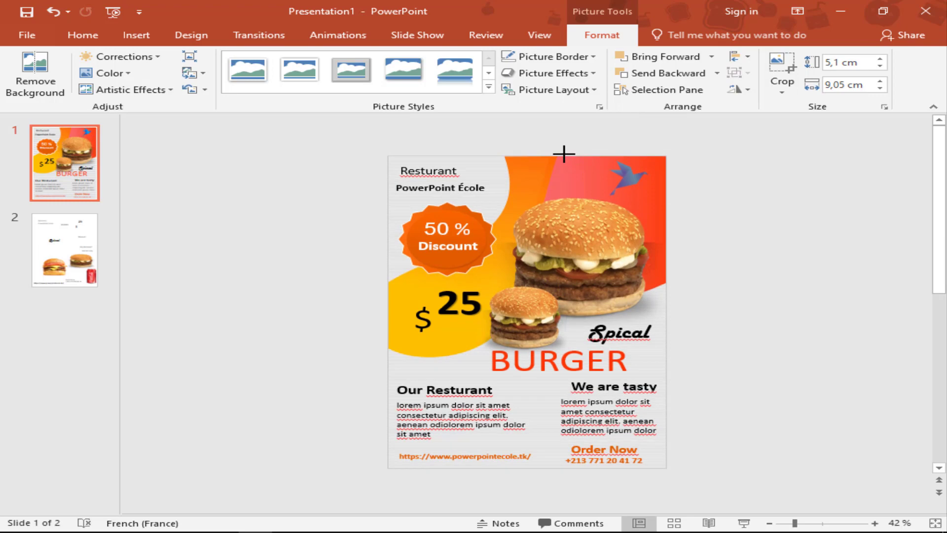
pyautogui.click(756, 195)
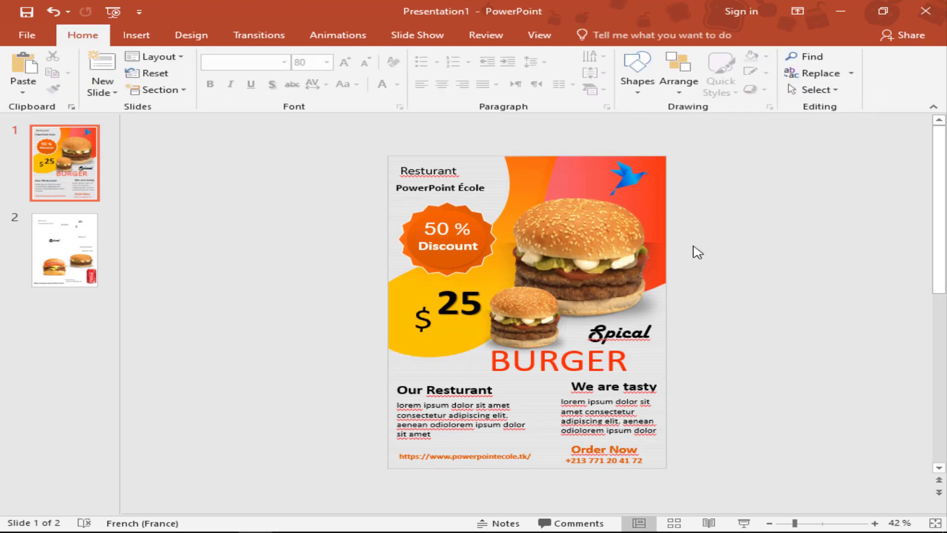
# Step: Remove the helper second slide, leaving the burger flyer as the only slide
pyautogui.click(490, 455)
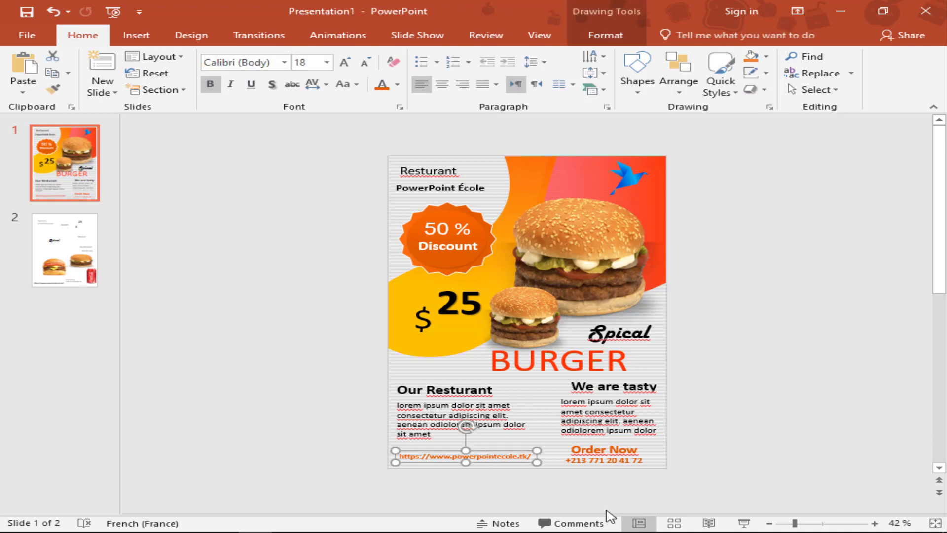
pyautogui.click(806, 381)
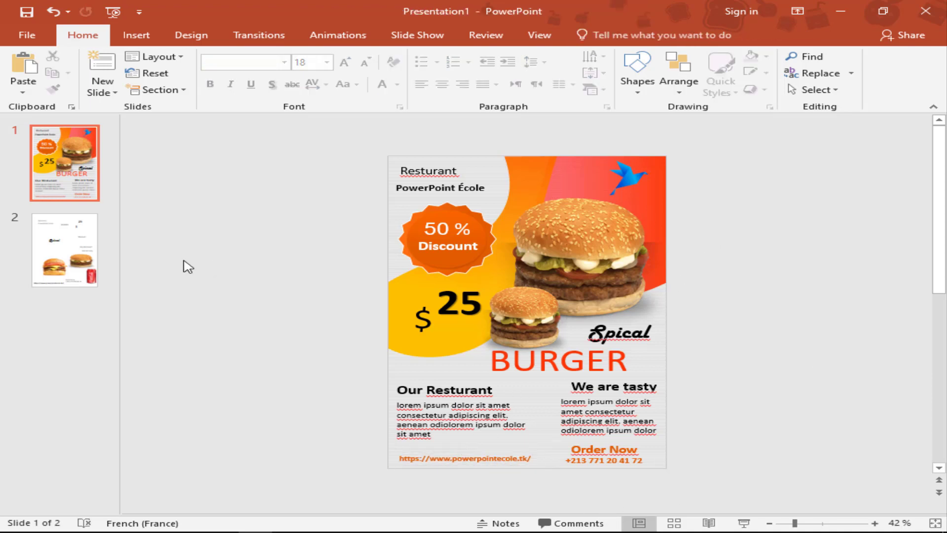
pyautogui.click(83, 284)
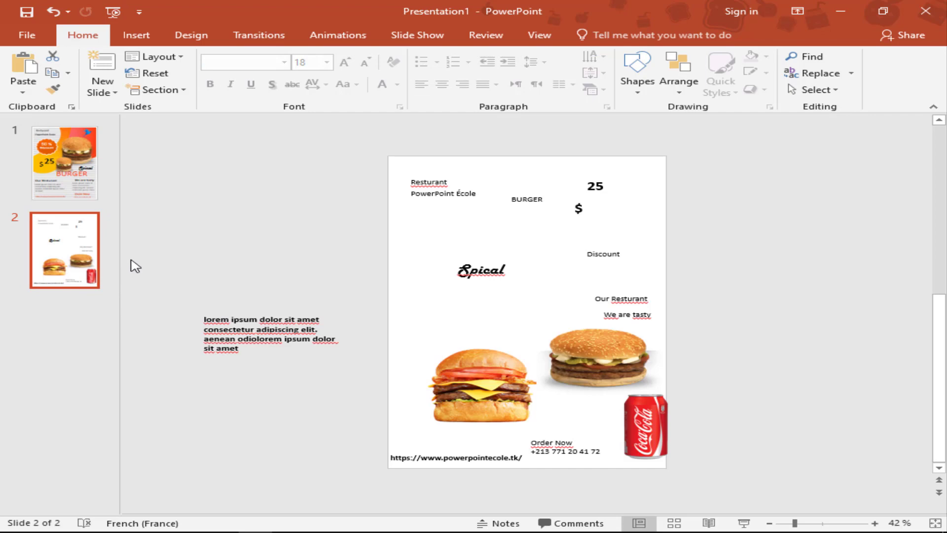
pyautogui.hotkey('ctrl', 'z')
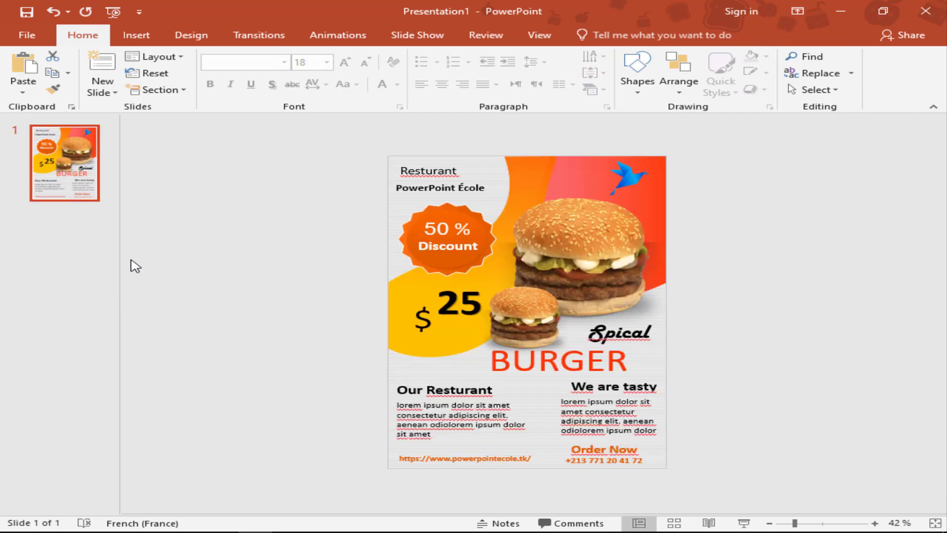